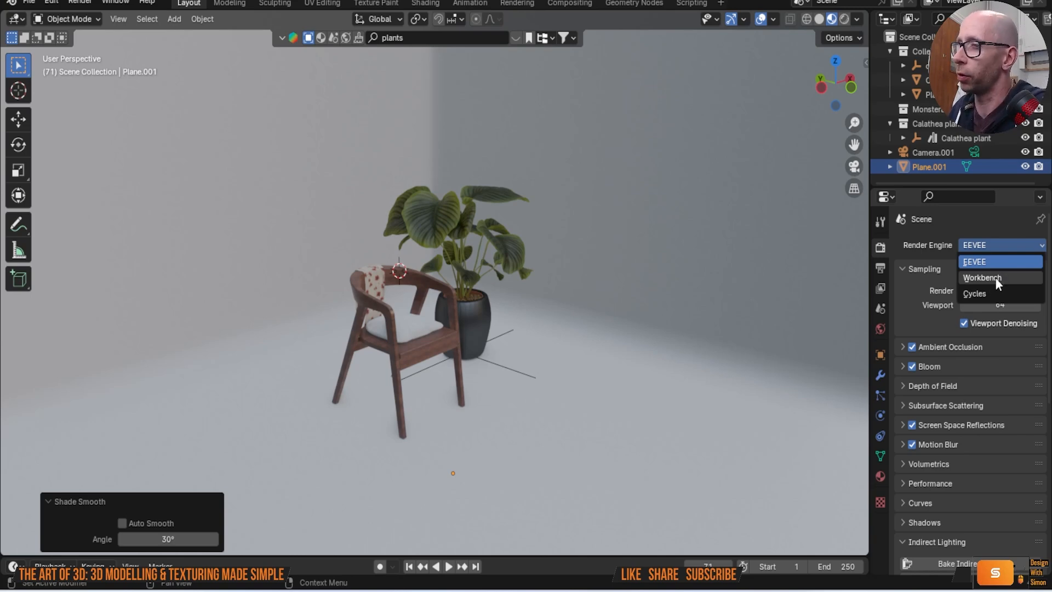
Step: Keep EEVEE as the render engine and add an area light to the chair and plant scene
click(1001, 263)
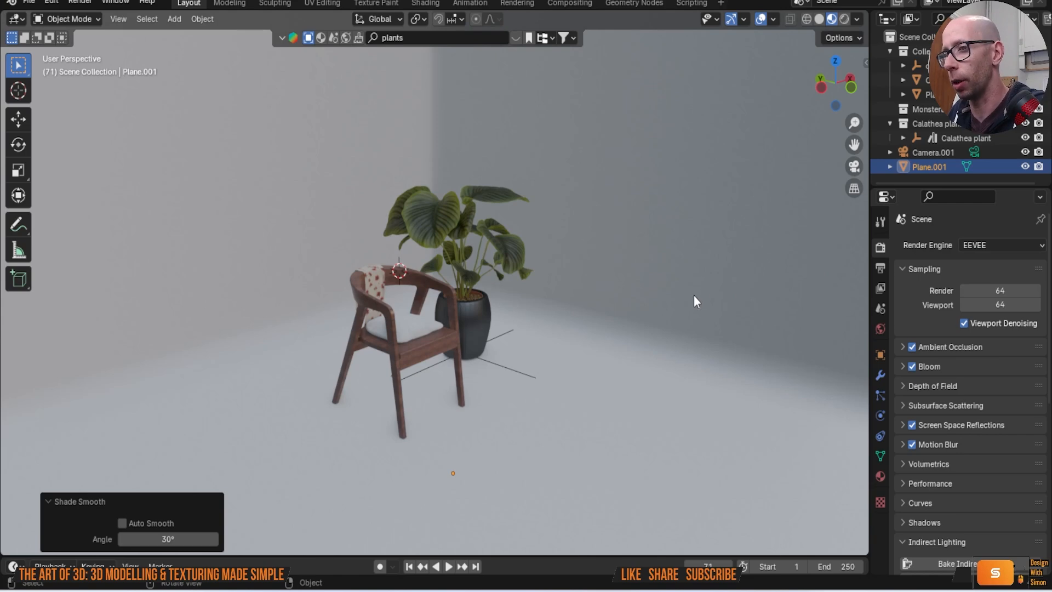
scroll(577, 354, down, 5)
scroll(569, 356, up, 1)
scroll(571, 340, up, 1)
mouse_move(554, 333)
middle_down()
mouse_move(523, 338)
mouse_move(564, 339)
middle_up()
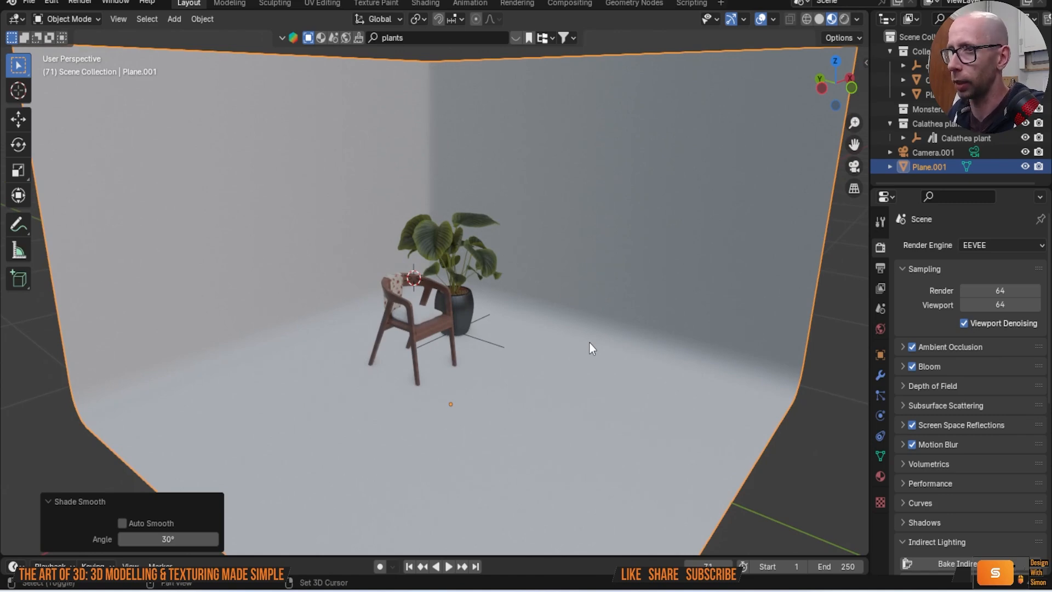
key(shift+a)
mouse_move(569, 482)
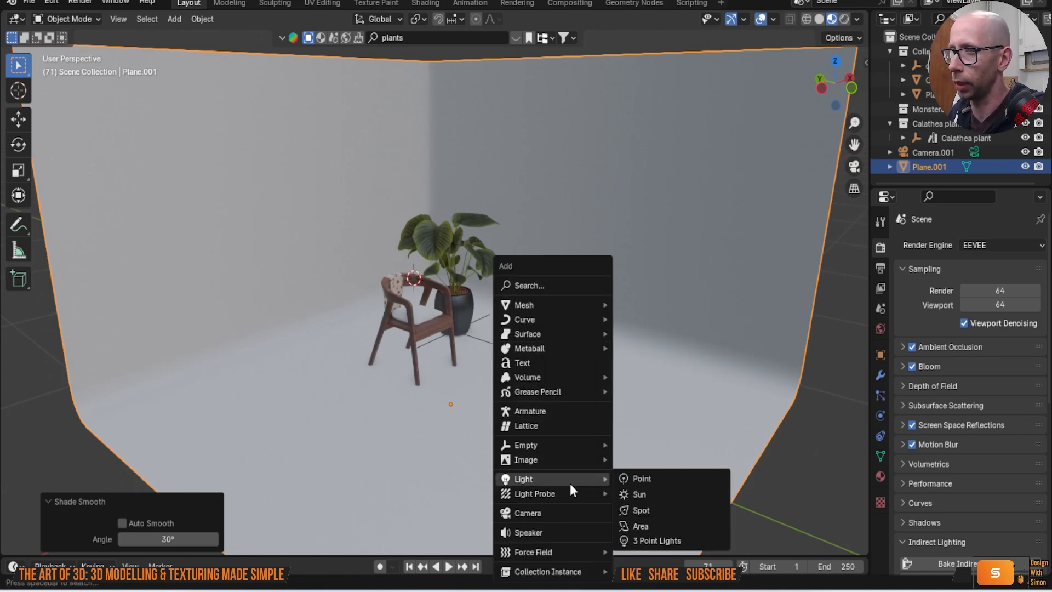
click(675, 527)
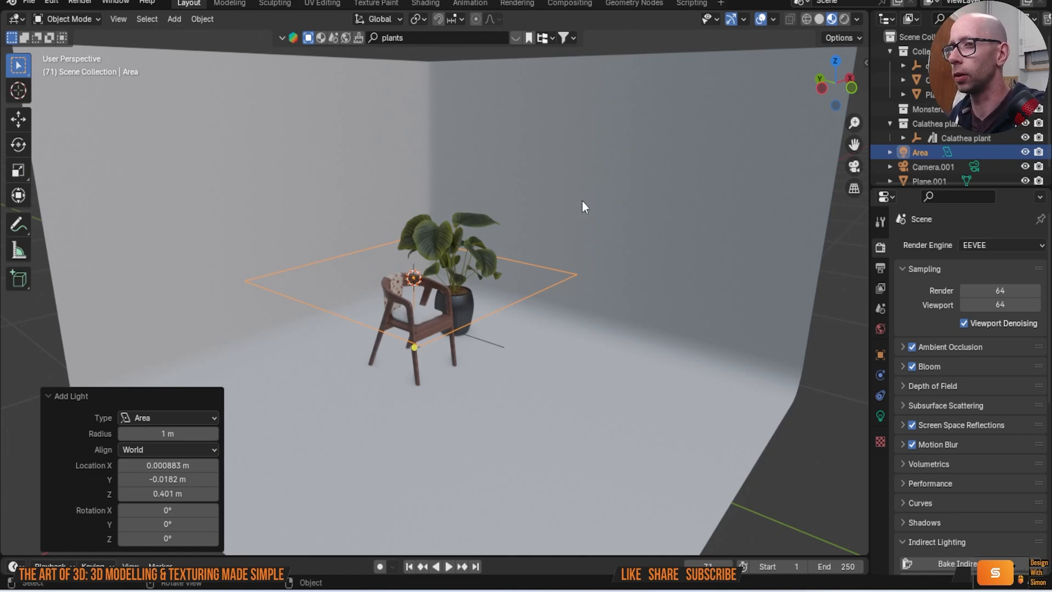
Step: Show the viewport in rendered shading and set the world background strength to 0
middle_drag(583, 203, 630, 171)
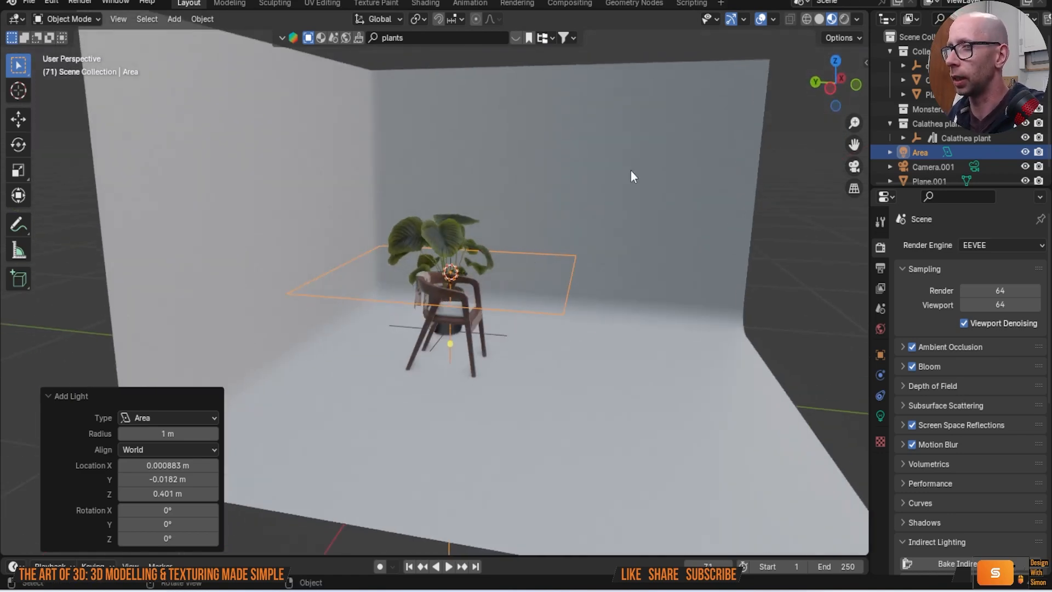
click(844, 20)
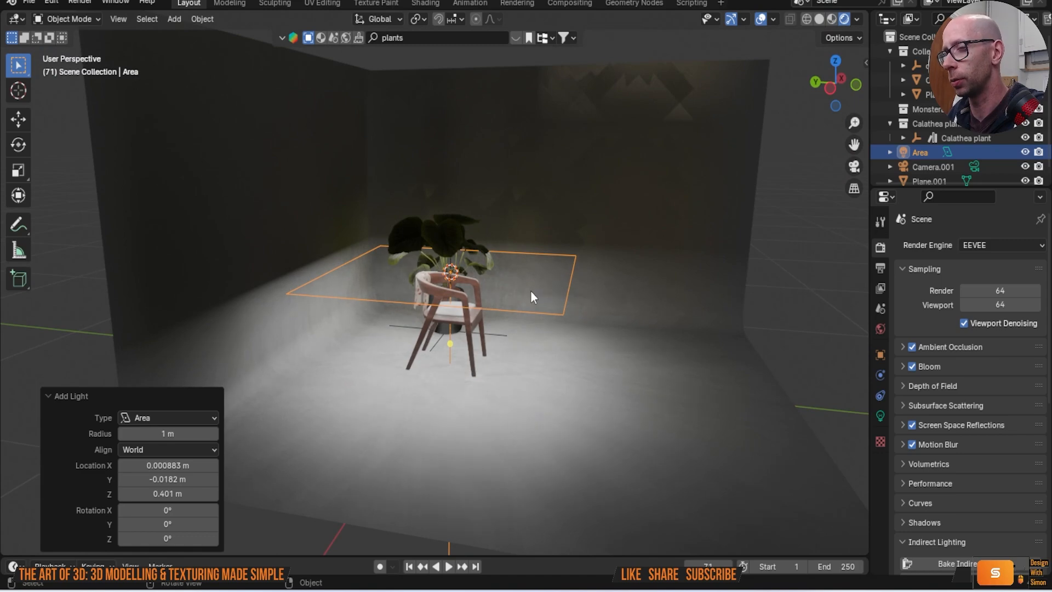
key(g)
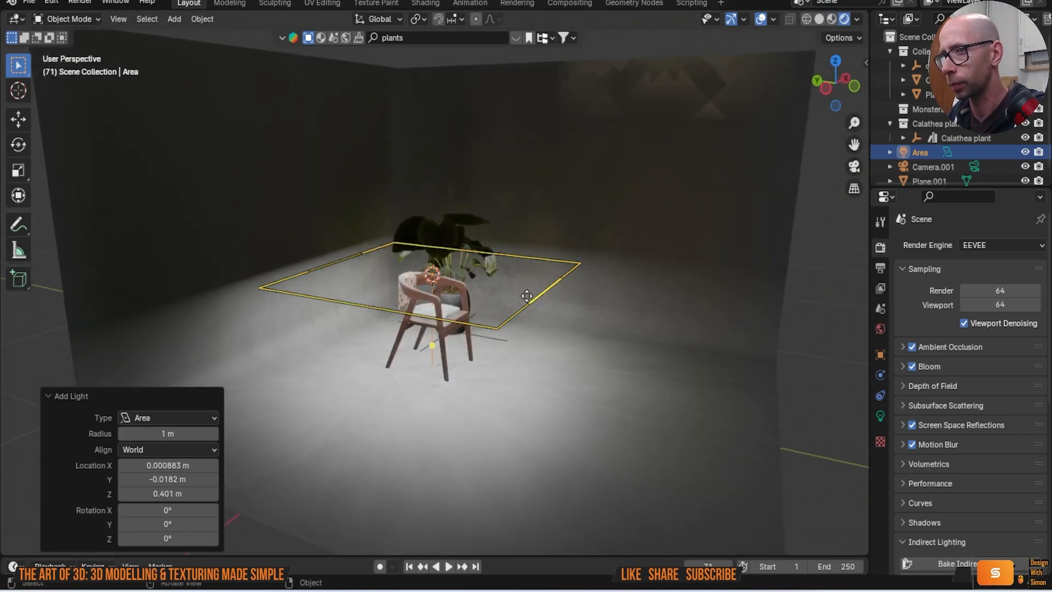
click(526, 296)
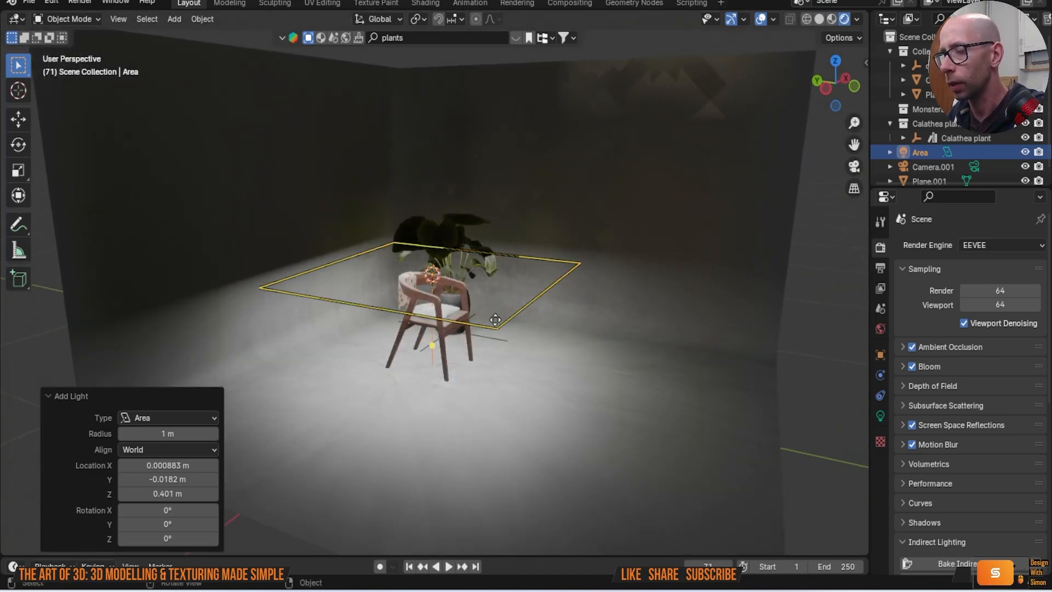
click(881, 308)
click(880, 329)
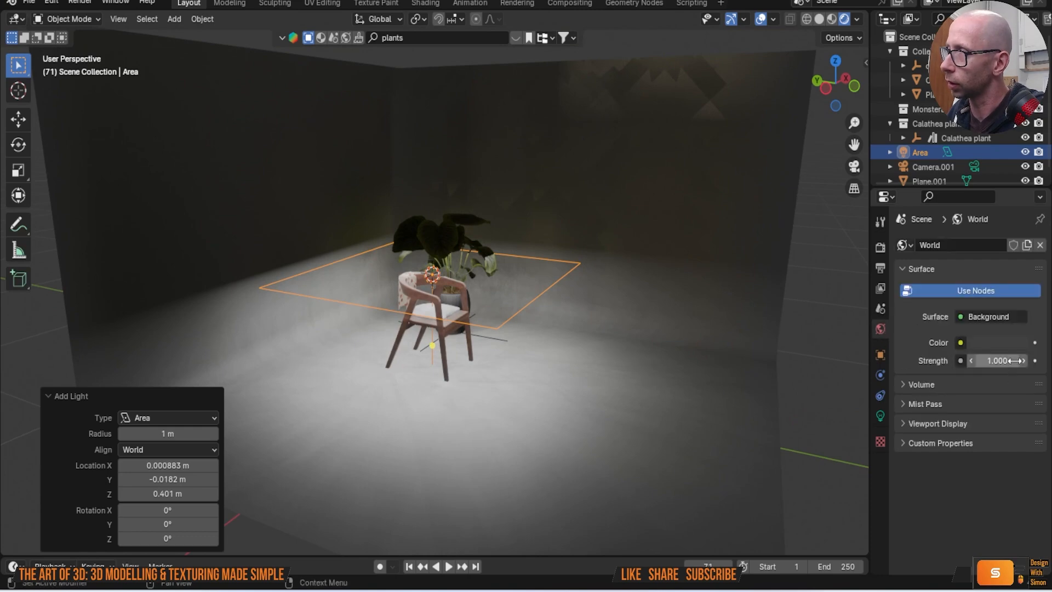
drag(1015, 363, 970, 363)
Step: Set the area light's size to 0.99 m
key(g)
click(498, 329)
click(880, 416)
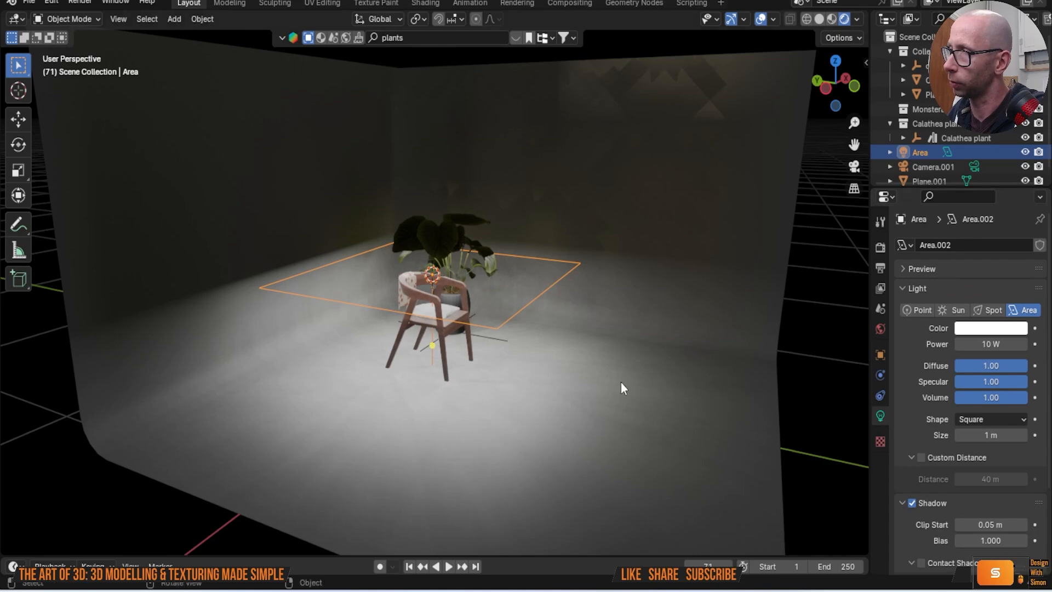
drag(994, 434, 1009, 472)
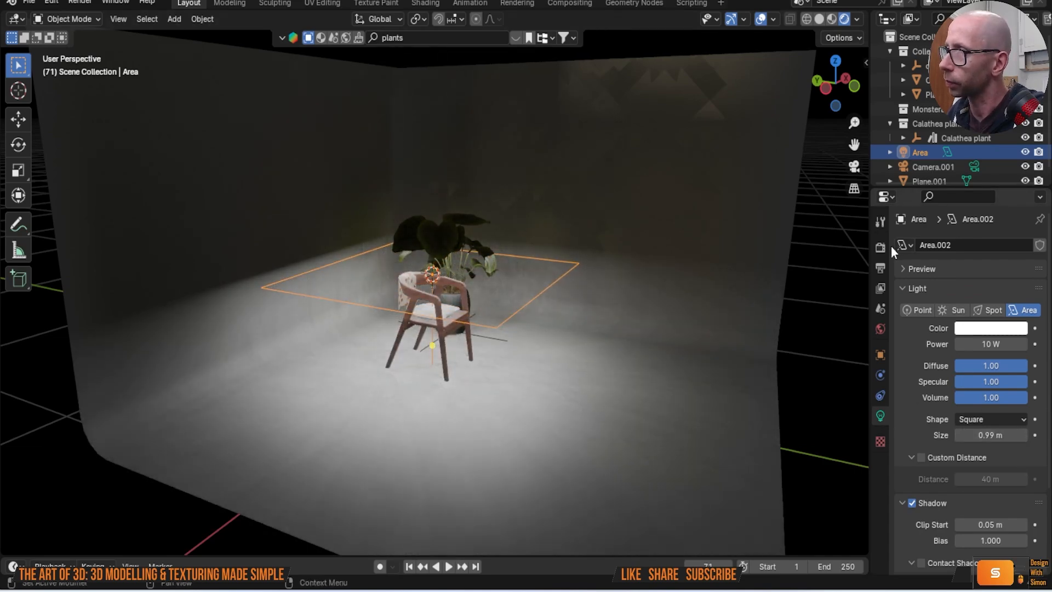
Step: Switch the render engine to Cycles with GPU Compute as the device
click(880, 221)
click(879, 248)
click(997, 245)
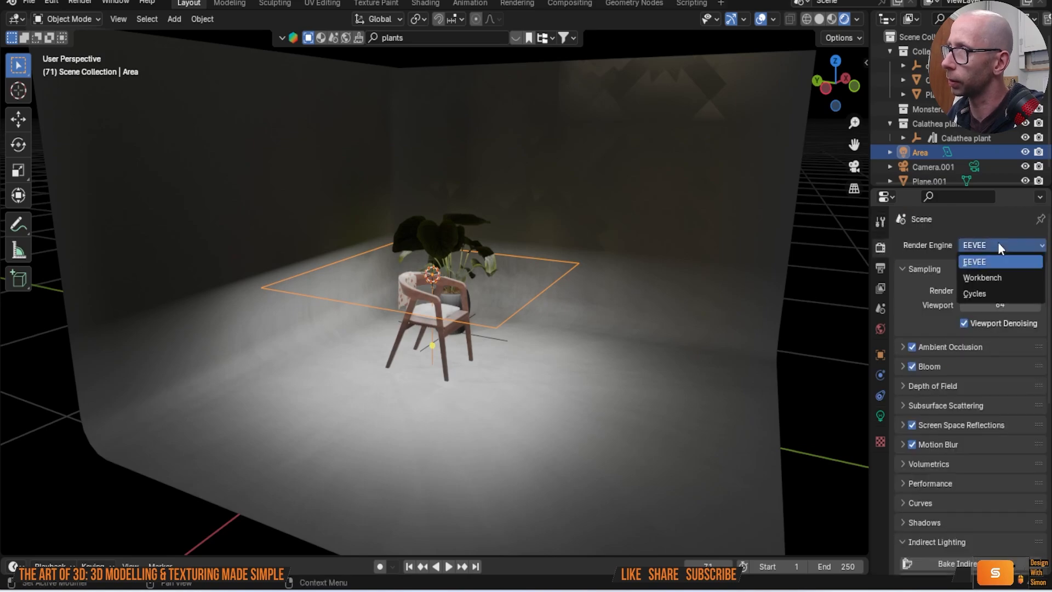
click(1000, 294)
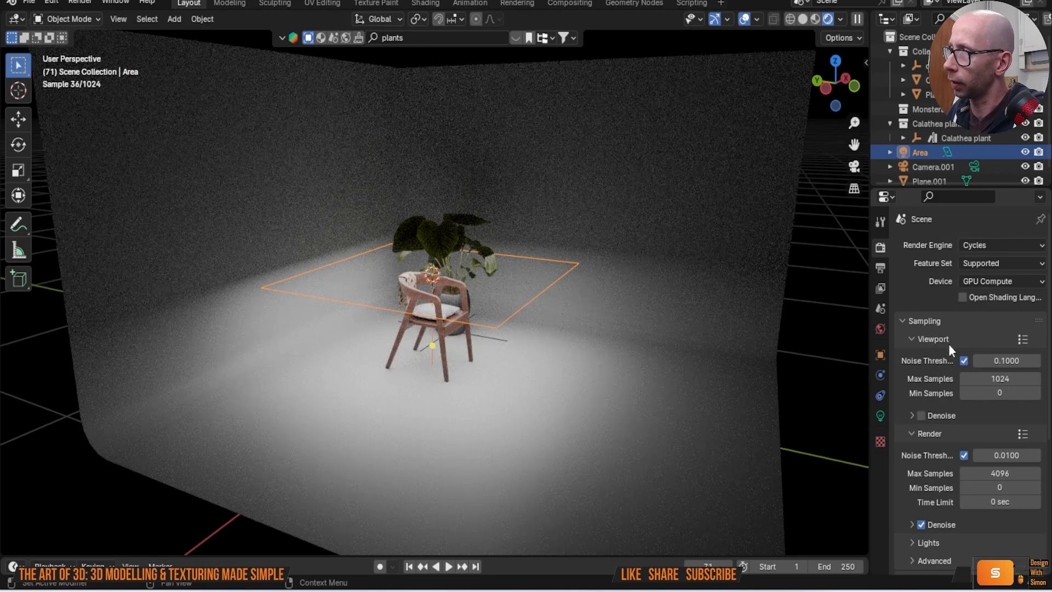
click(984, 282)
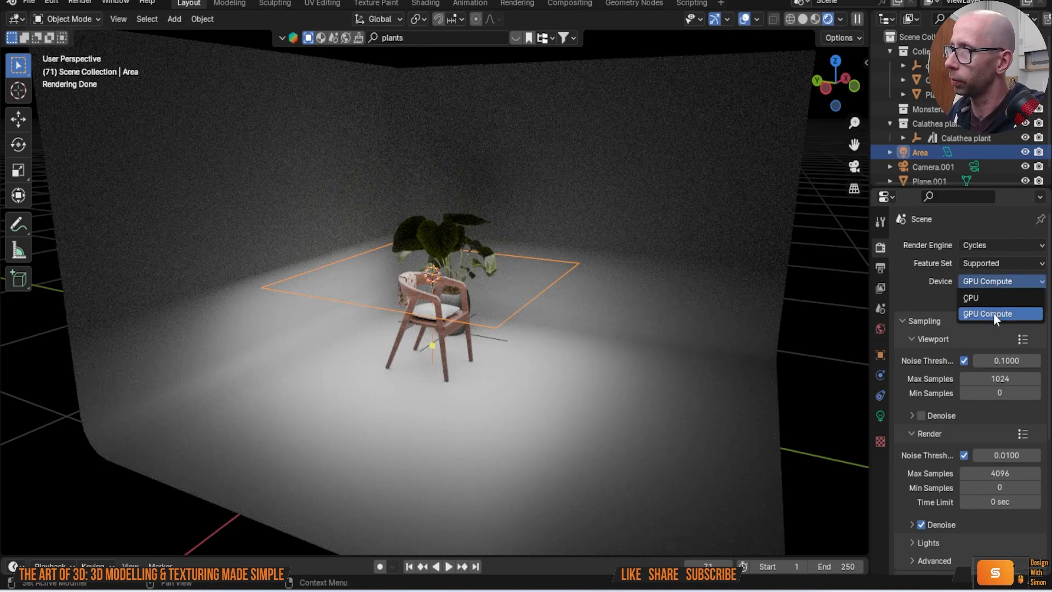
click(994, 313)
Step: Enable denoising for the Cycles viewport sampling
click(928, 415)
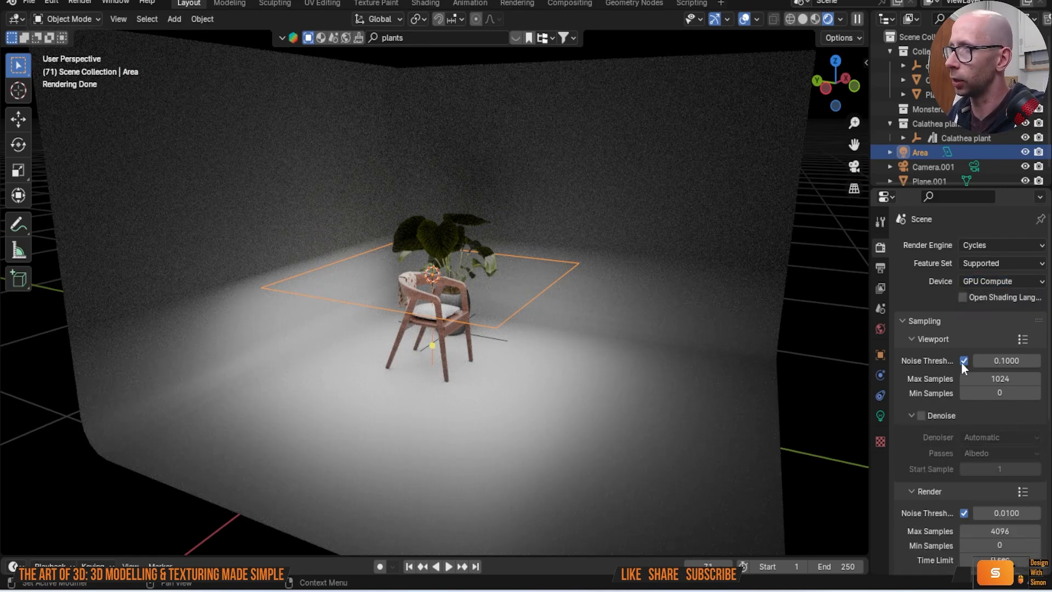
click(921, 415)
scroll(564, 320, up, 3)
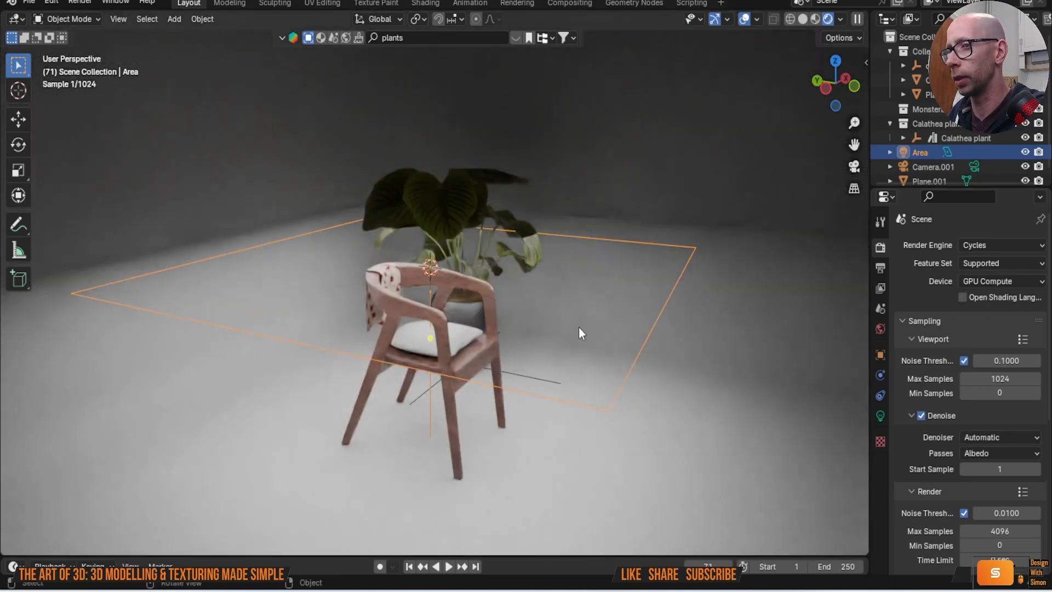
Step: Set the area light's beam spread to 172°
click(881, 416)
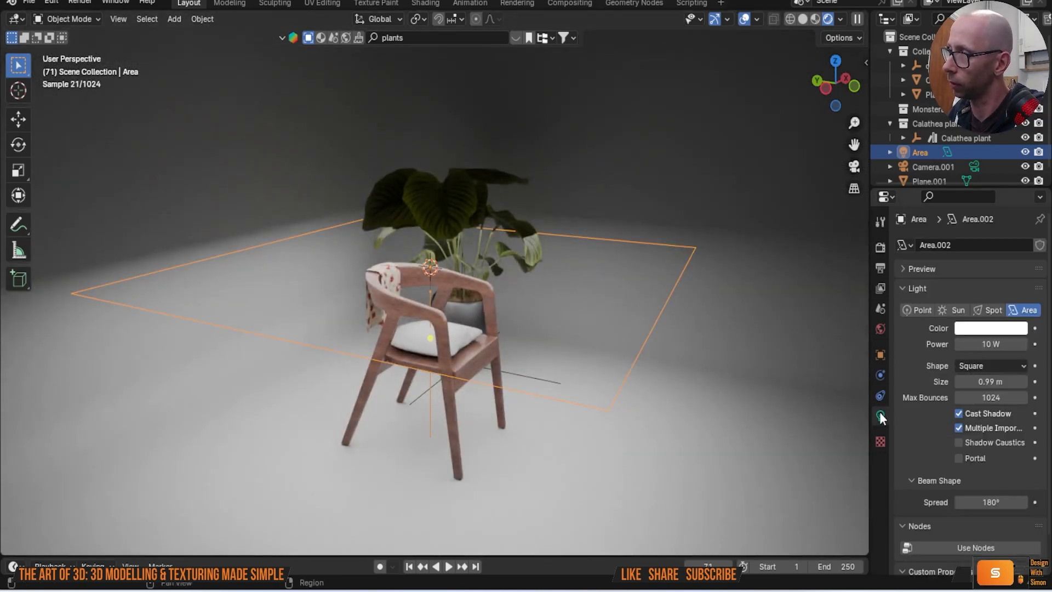
drag(990, 502, 978, 502)
scroll(1018, 523, down, 2)
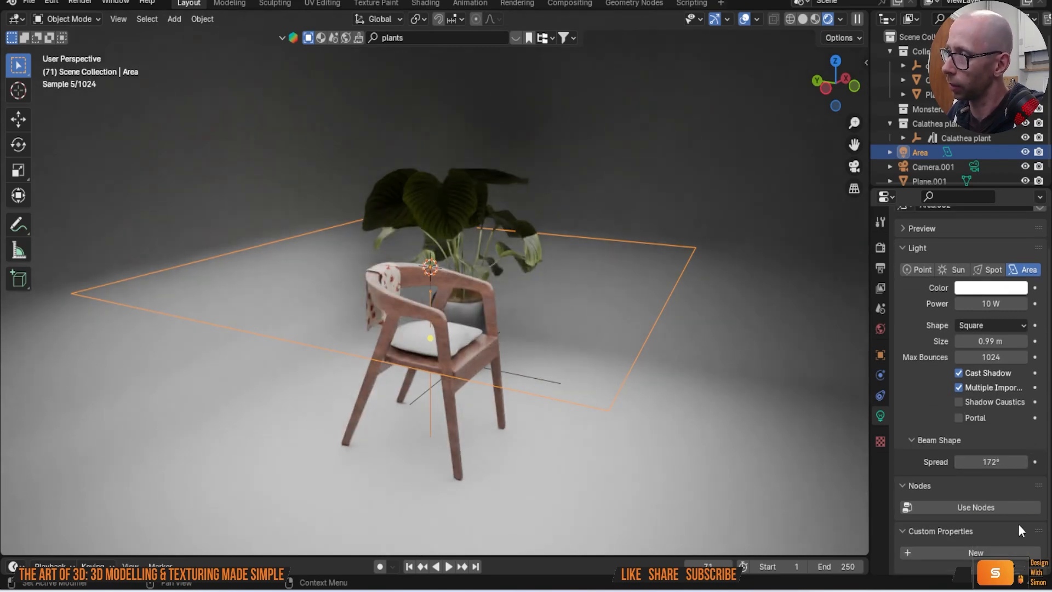
Step: Enable nodes for the area light and open its node tree in the Shading workspace
click(984, 508)
scroll(931, 428, down, 2)
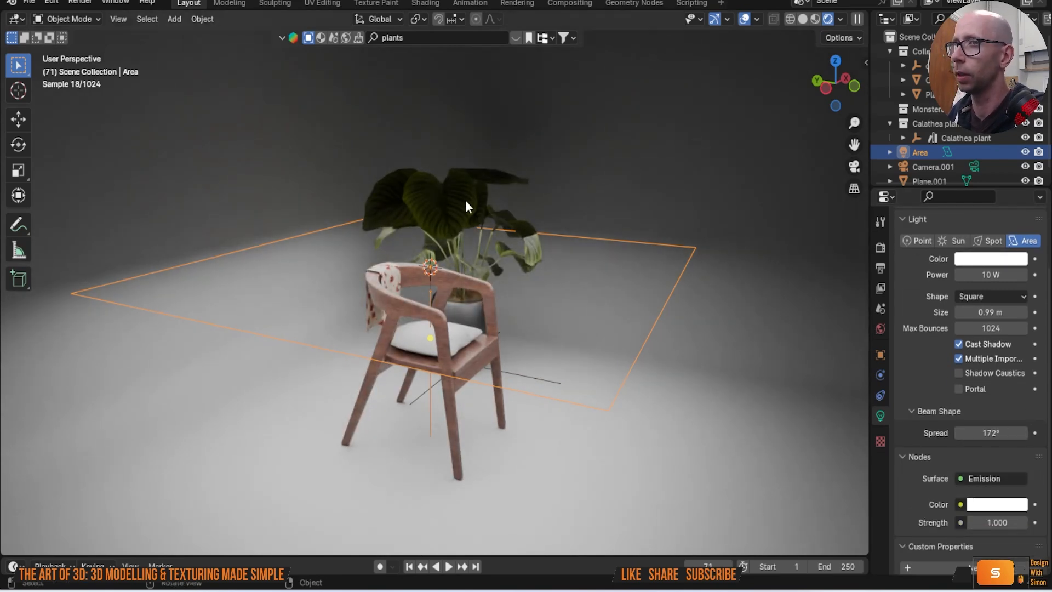
click(424, 2)
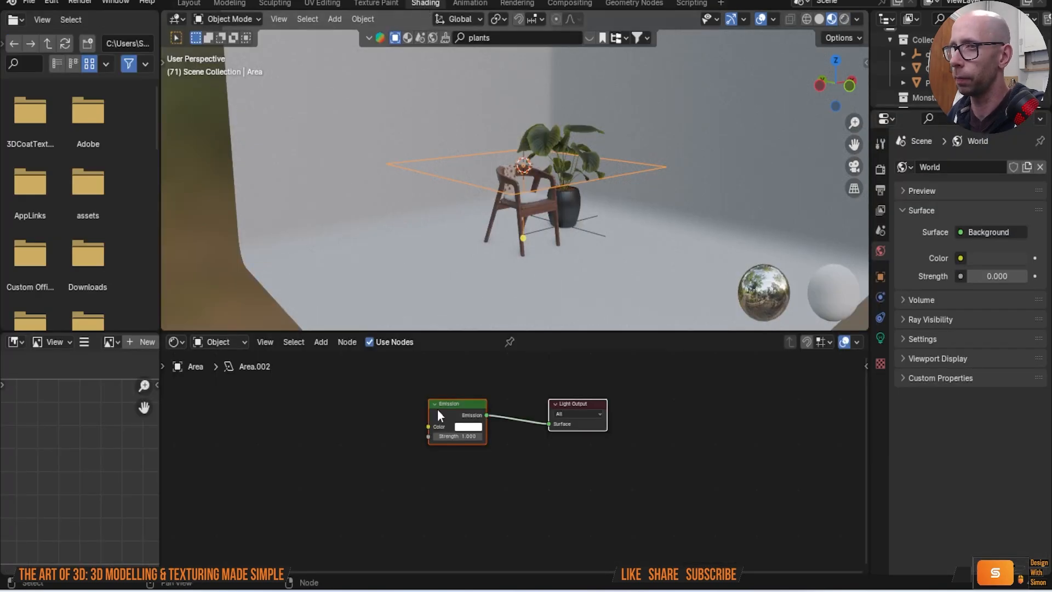
click(352, 415)
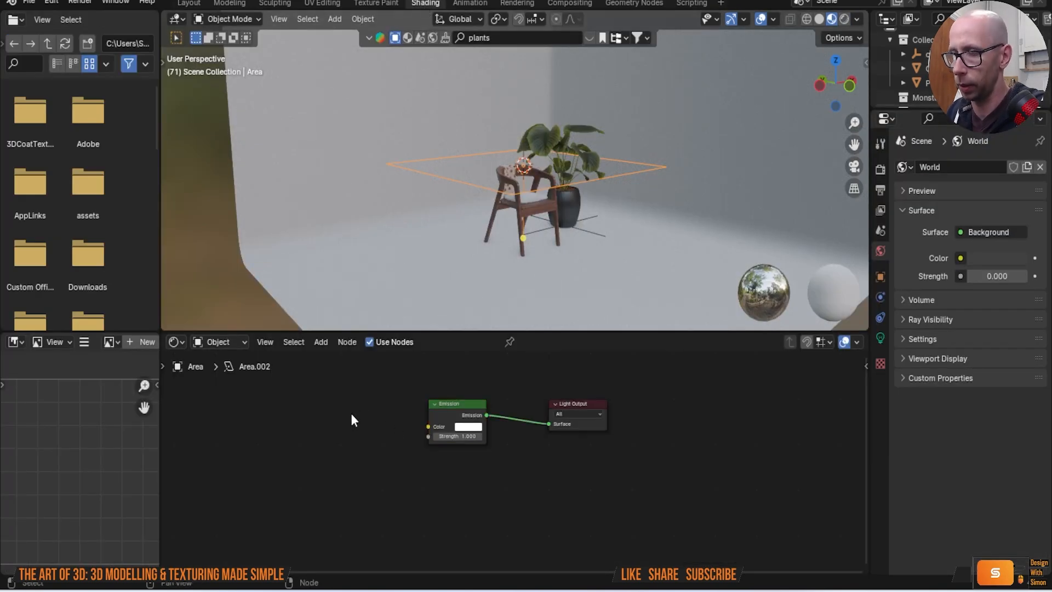
key(shift+a)
text(im)
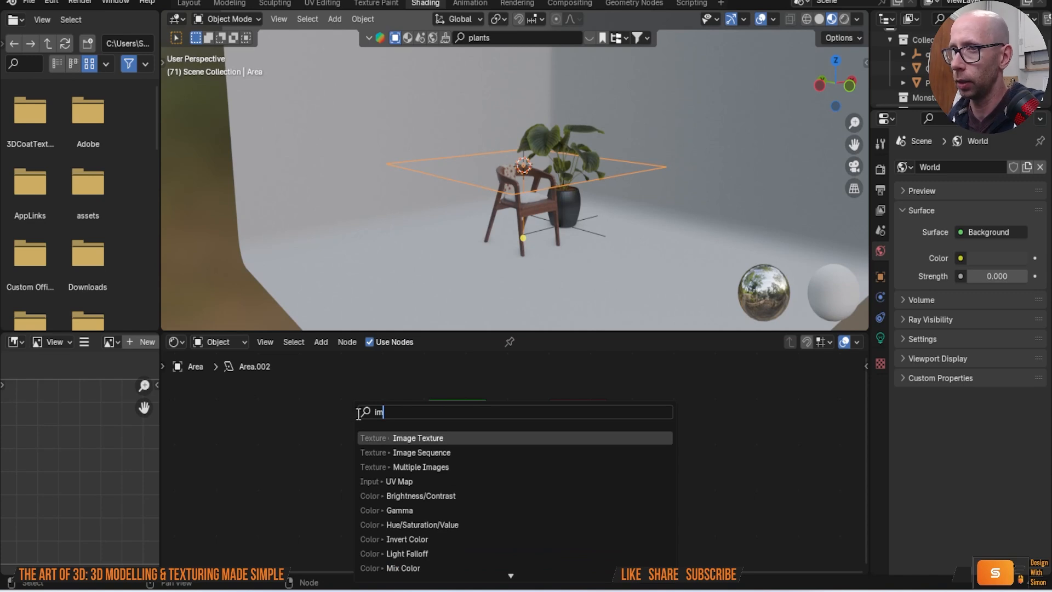
click(428, 438)
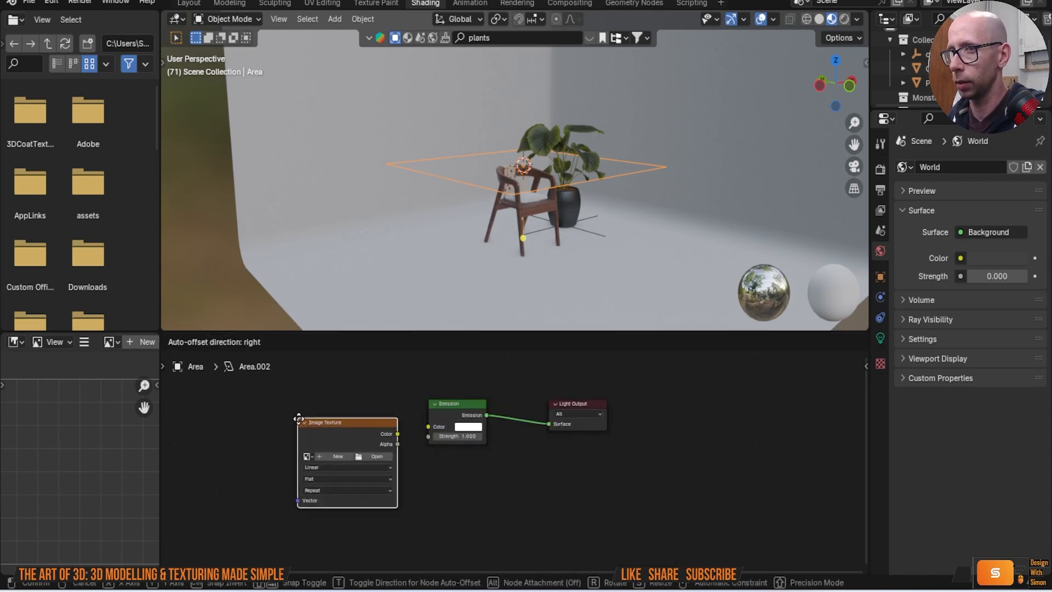
click(341, 445)
key(x)
Step: Add a Wavelength node, connect its Color output to the Emission node's Color input, and preview the light in rendered shading
key(shift+a)
text(wa)
click(406, 438)
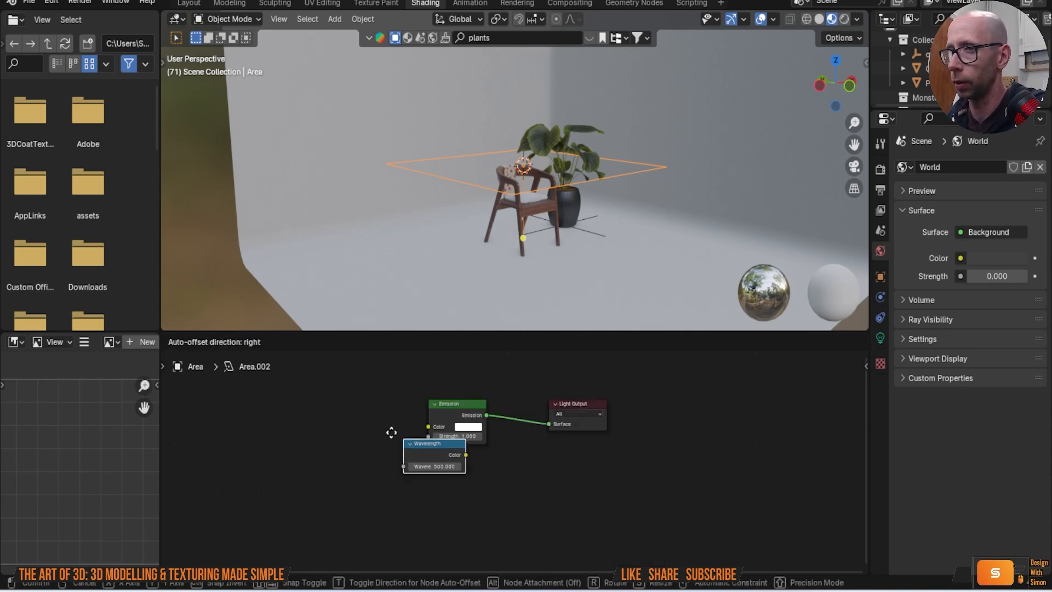
click(314, 411)
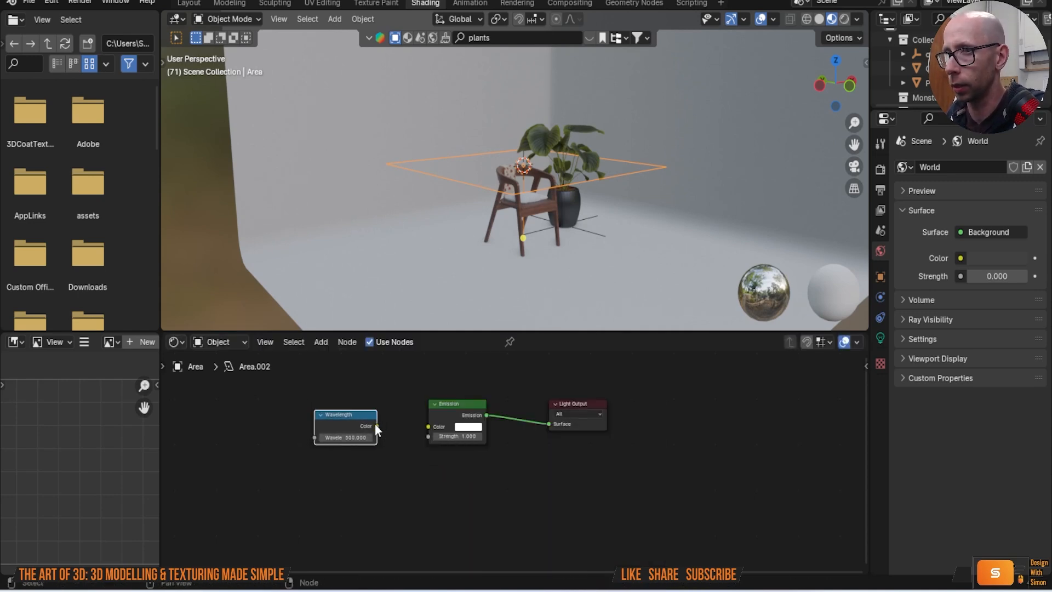
drag(421, 430, 426, 426)
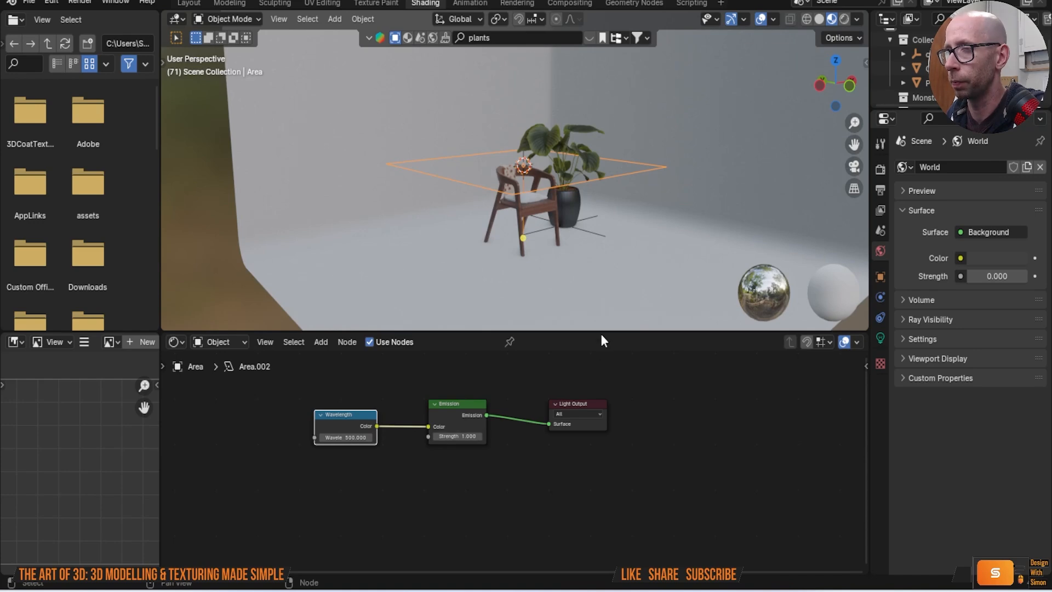
click(847, 20)
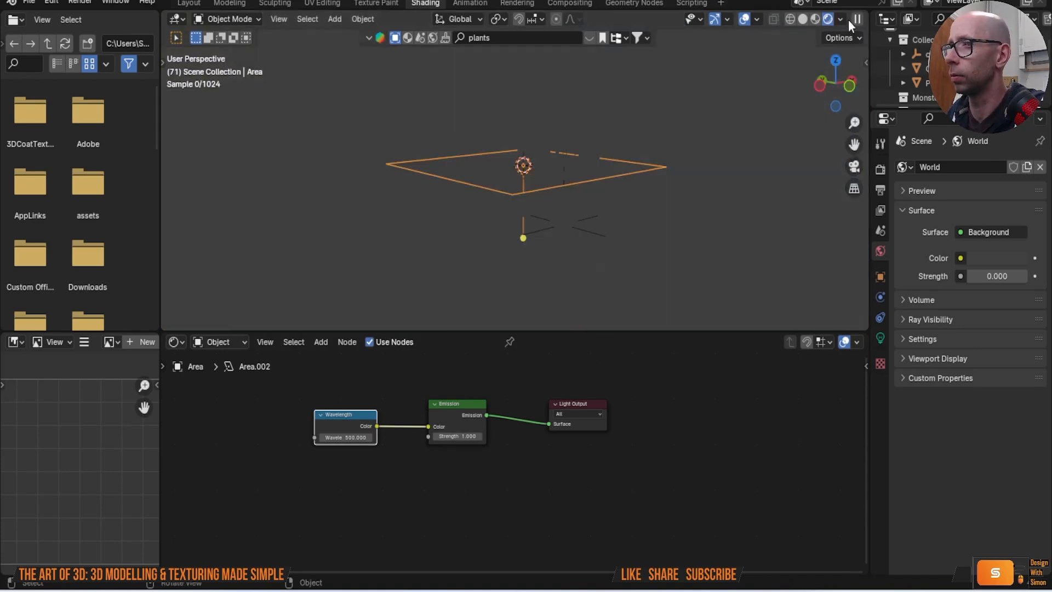
Step: Try moving the Wavelength link from the Emission node's Color input to its Strength input
scroll(464, 413, up, 3)
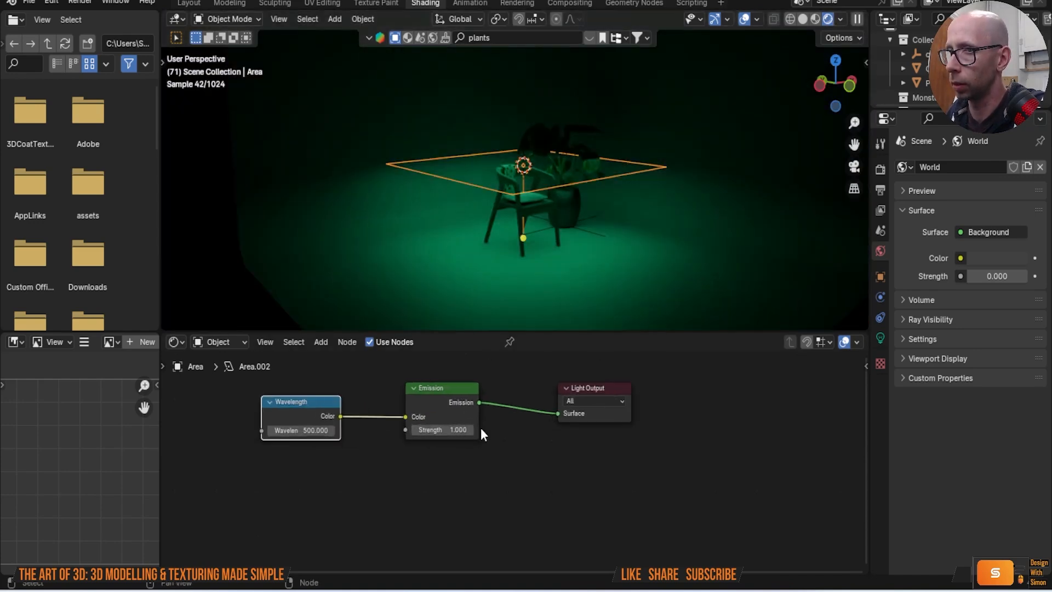
drag(406, 417, 406, 430)
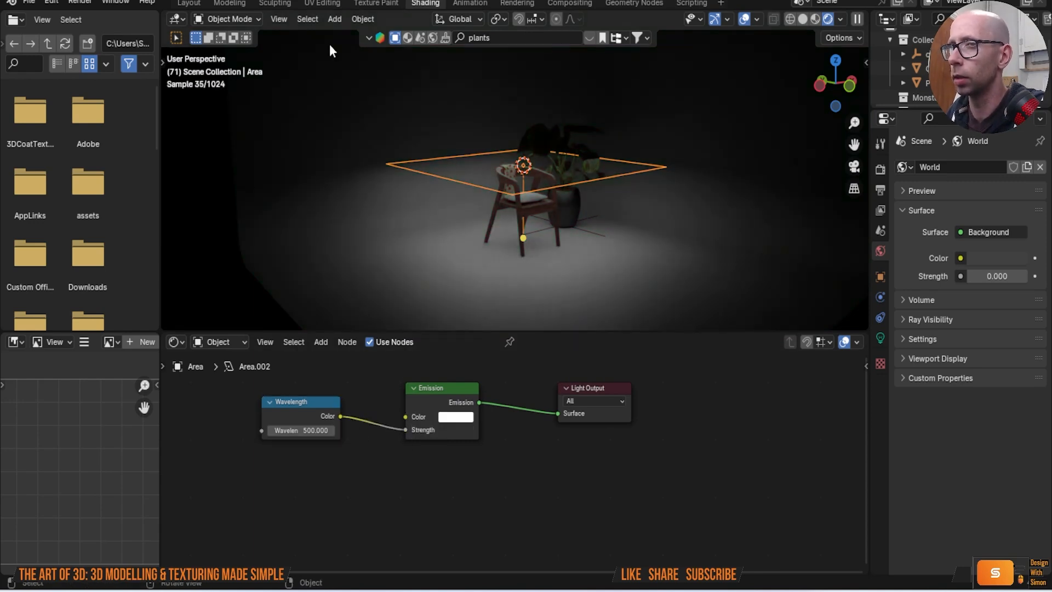
Step: Return to the Layout workspace and set the area light's beam spread to 1°
click(189, 3)
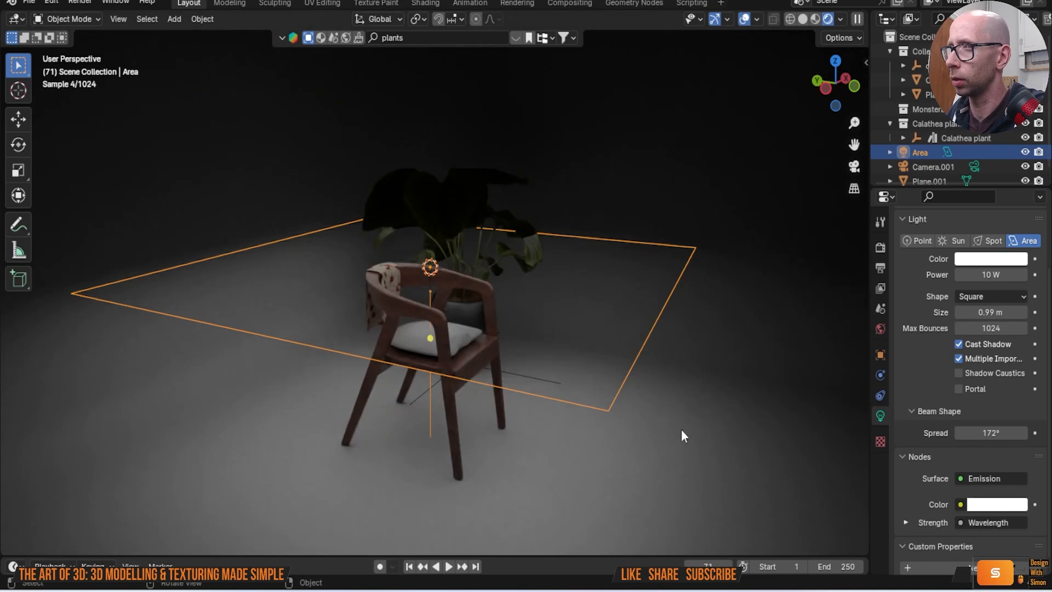
drag(990, 433, 1018, 433)
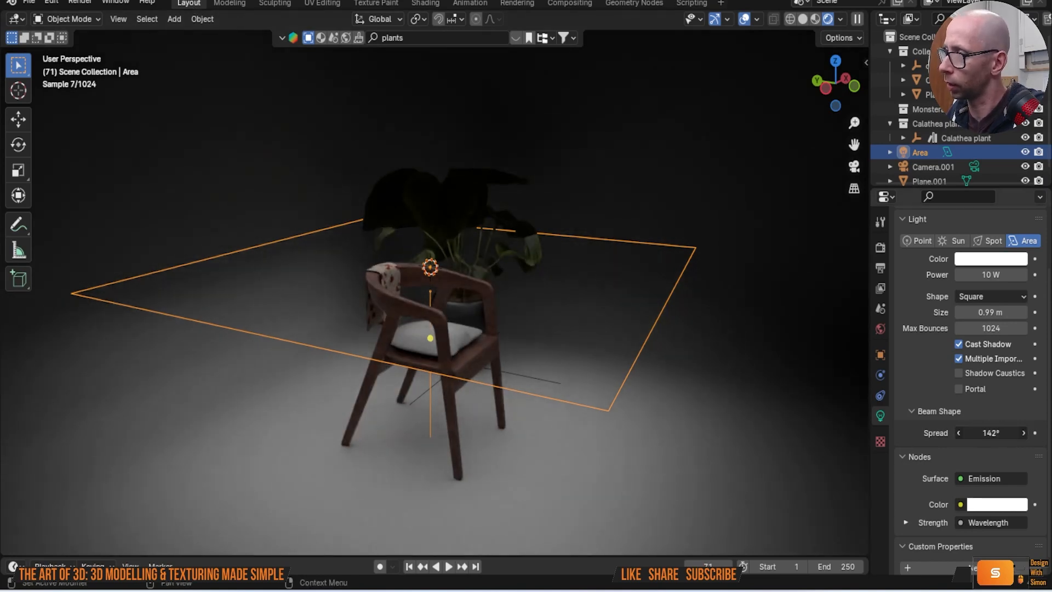
text(1.5d)
key(Return)
scroll(644, 409, down, 2)
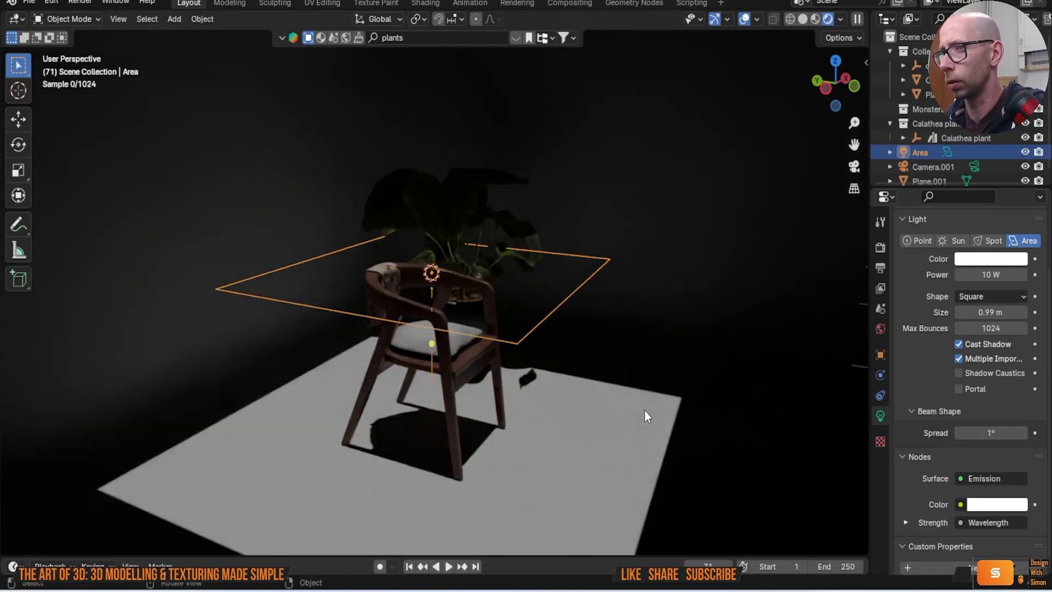
scroll(603, 383, up, 2)
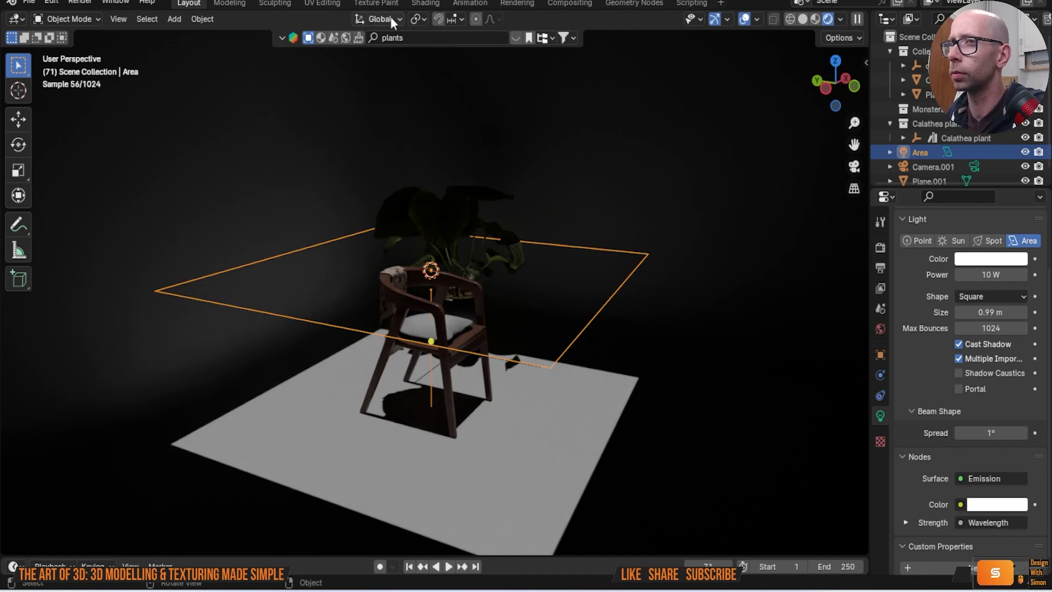
Step: In the Shading workspace, reconnect the Wavelength output to the Emission node's Color input and select the Wavelength node
click(428, 3)
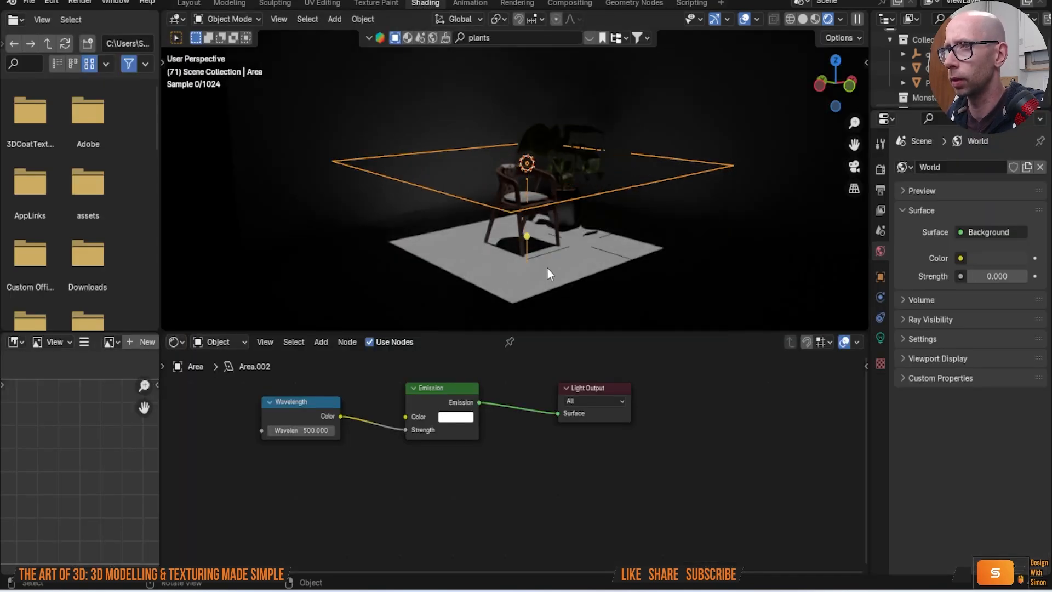
drag(406, 429, 406, 417)
click(317, 402)
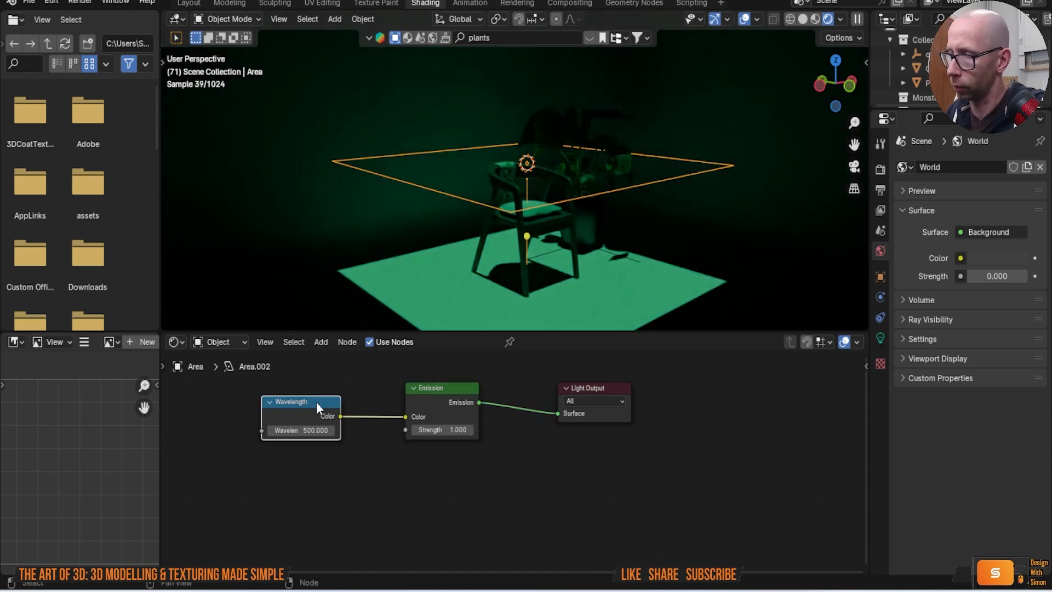
Step: Replace the Wavelength node with a Wave Texture node and connect its Color output to the Emission node's Color input
key(x)
key(shift+a)
text(wave)
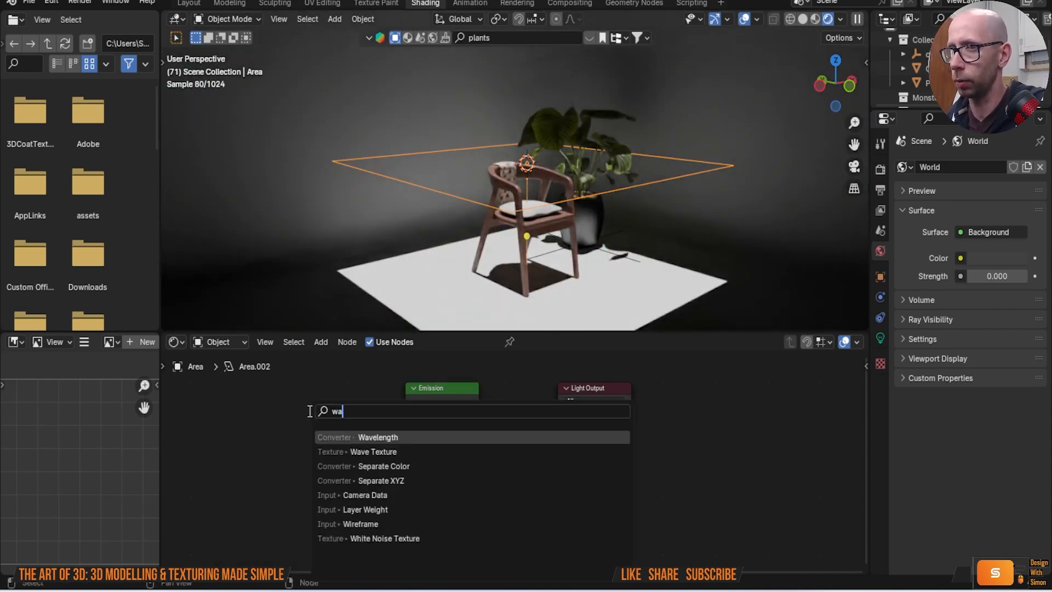
key(Down)
key(Return)
click(242, 378)
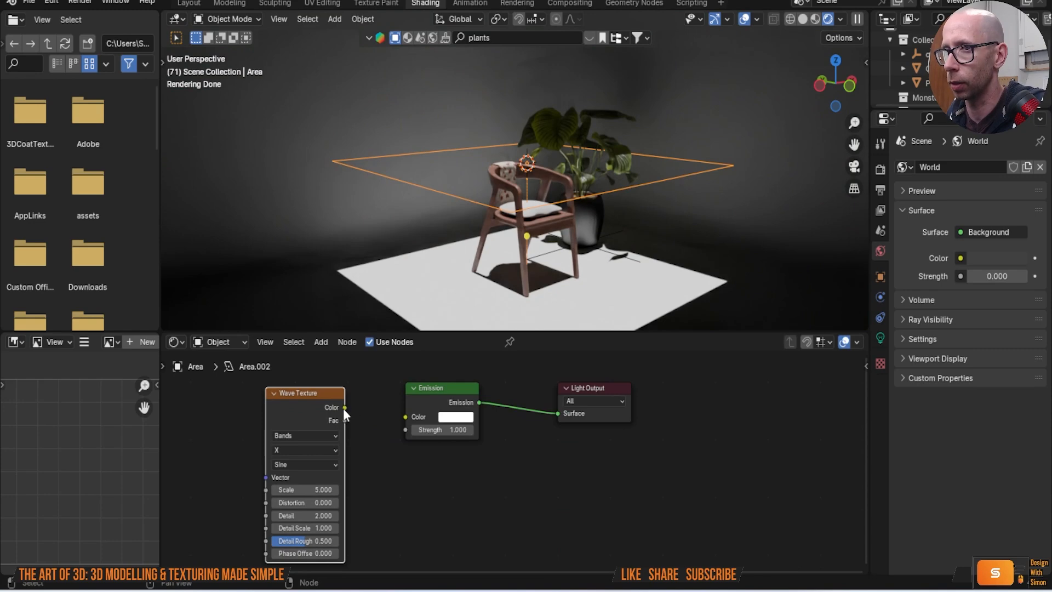
drag(404, 423, 405, 417)
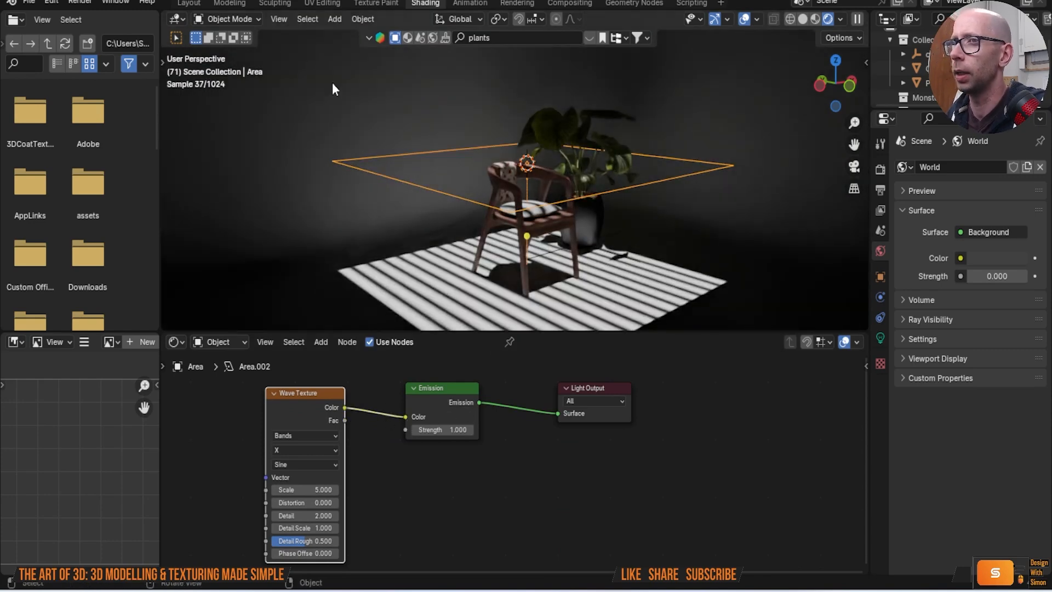
Step: In the Layout workspace, set the area light's beam spread to 0° and change its shape to Disk
click(190, 5)
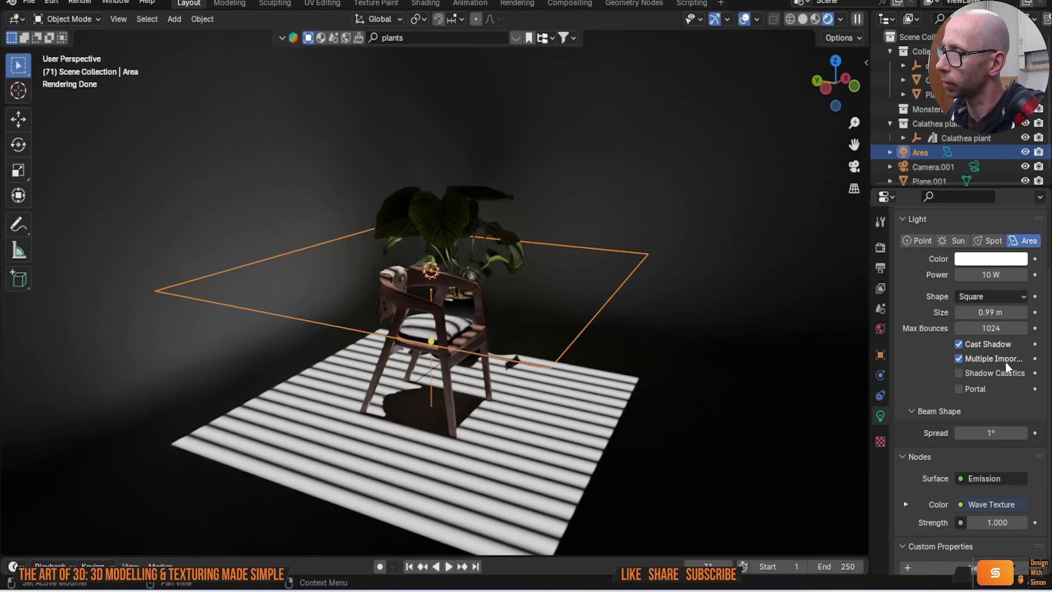
scroll(1007, 359, up, 3)
scroll(1022, 414, down, 4)
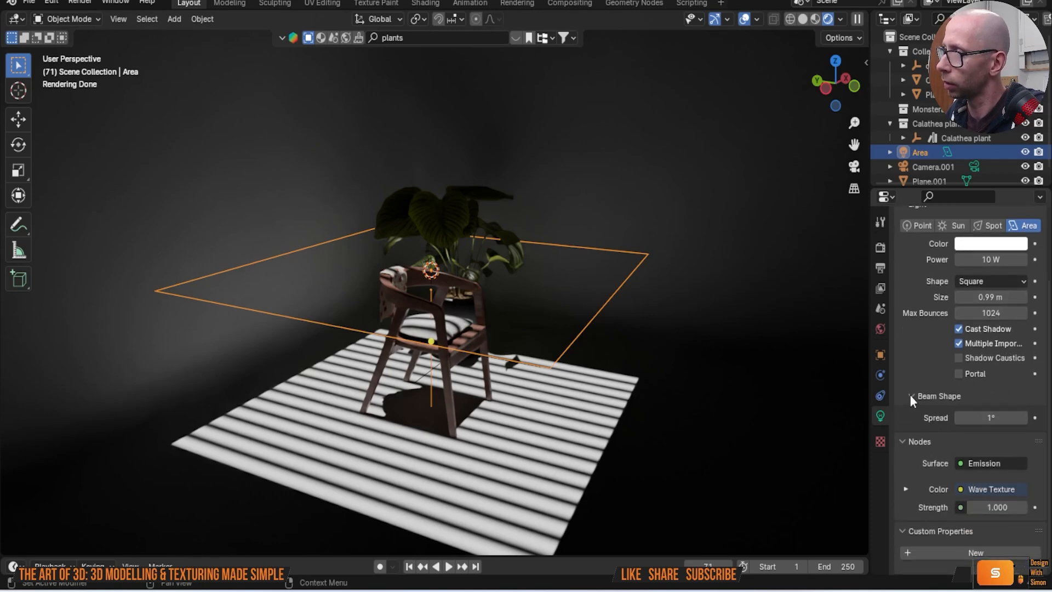
scroll(909, 395, up, 1)
mouse_move(985, 444)
mouse_down()
mouse_move(1019, 444)
mouse_move(964, 444)
mouse_up()
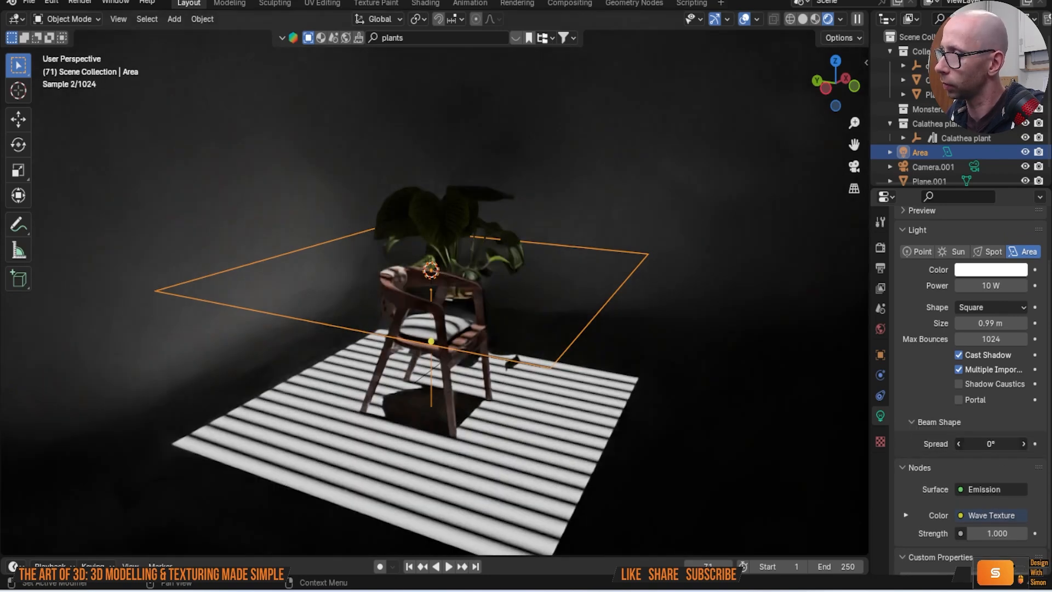
click(987, 306)
click(992, 356)
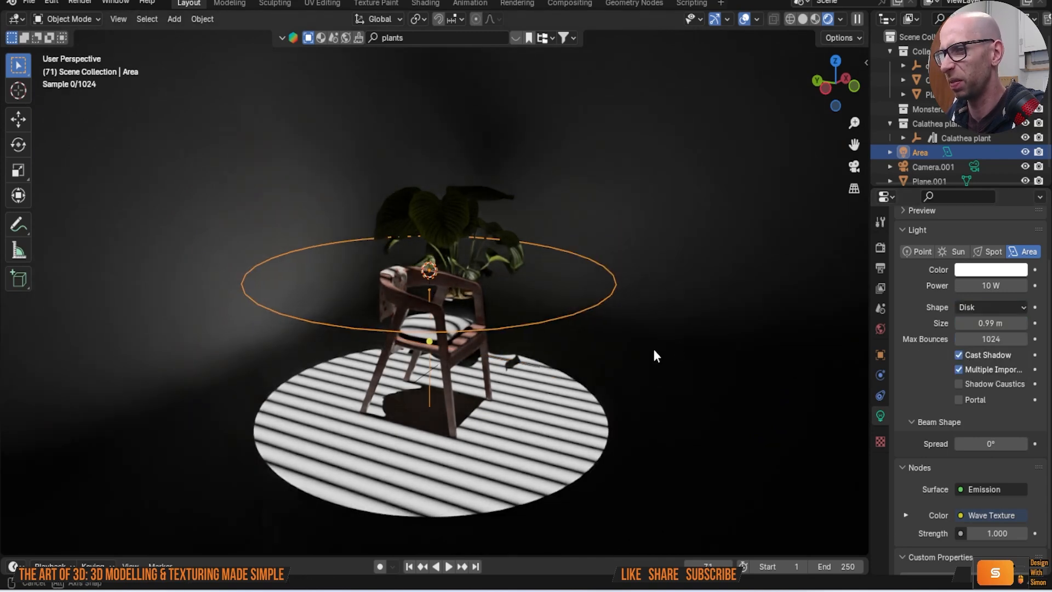
Step: Raise the area light about 0.31 m along global Z, then move it about 0.45 m in the negative Y direction
middle_drag(583, 340, 584, 341)
key(g)
key(z)
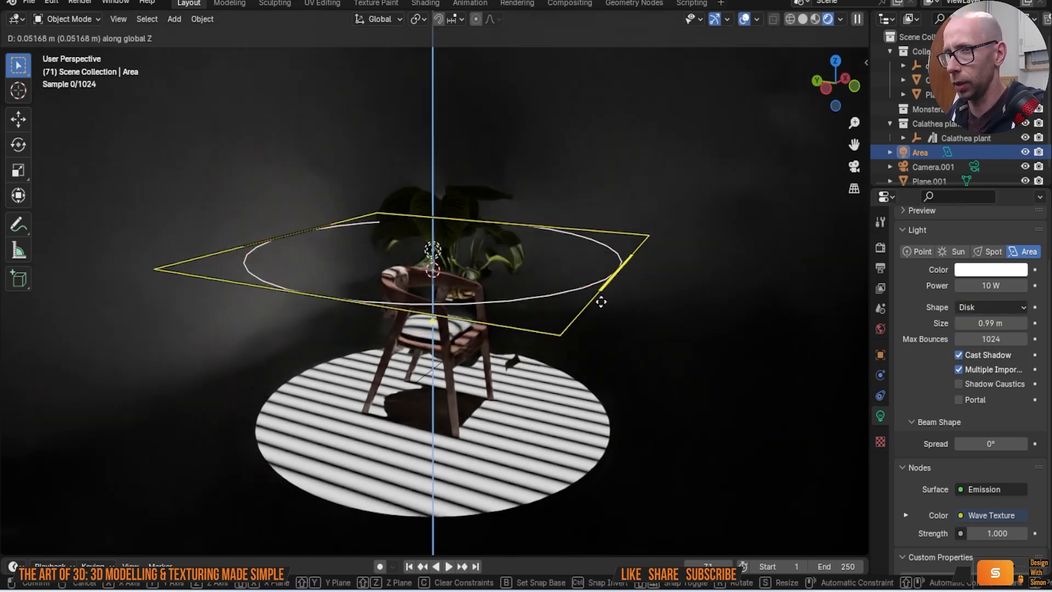
click(594, 244)
middle_drag(624, 265, 594, 313)
key(g)
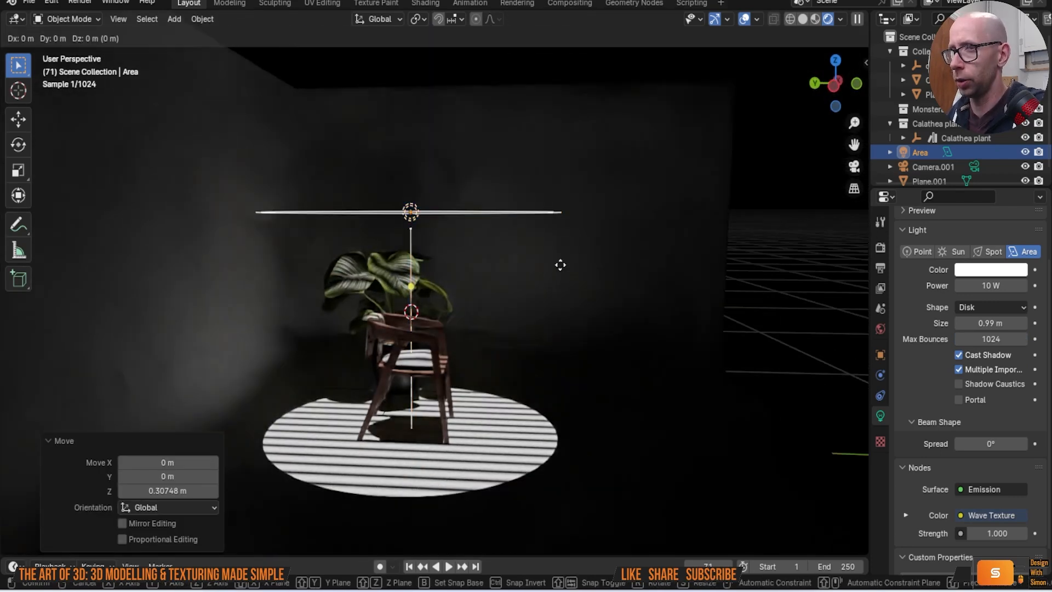
click(696, 261)
Step: Rotate the area light about 55.6° around global X and move it about 0.23 m farther from the chair along negative Y
key(r)
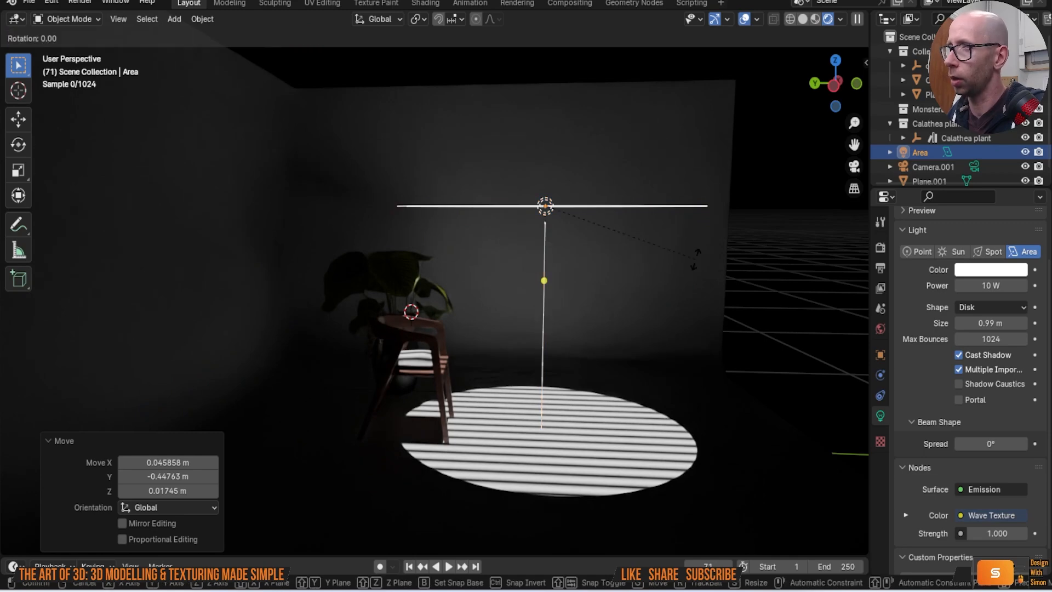
key(x)
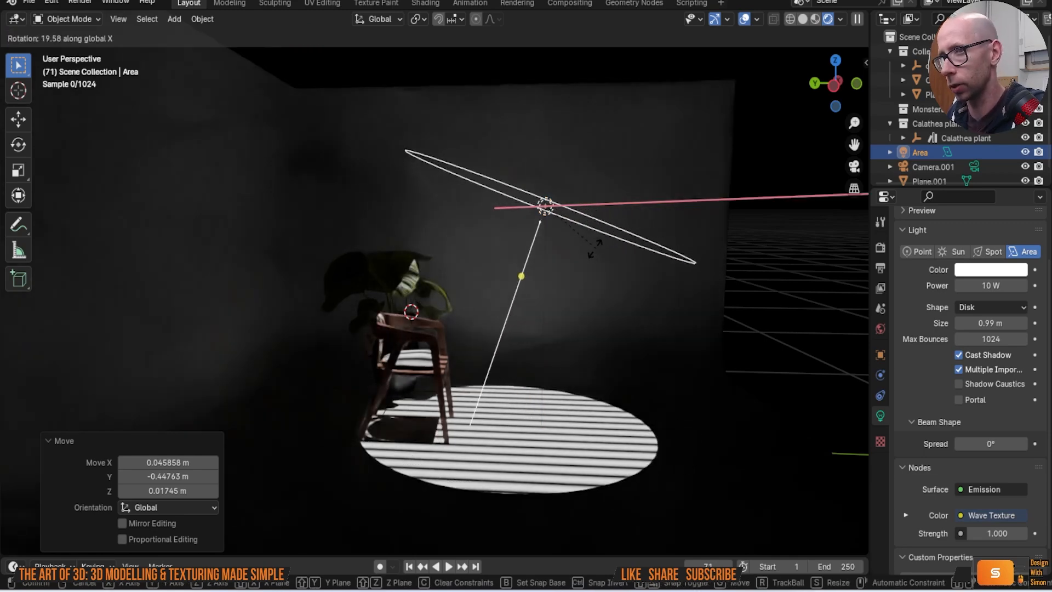
click(554, 247)
middle_drag(541, 335, 542, 231)
scroll(489, 358, up, 1)
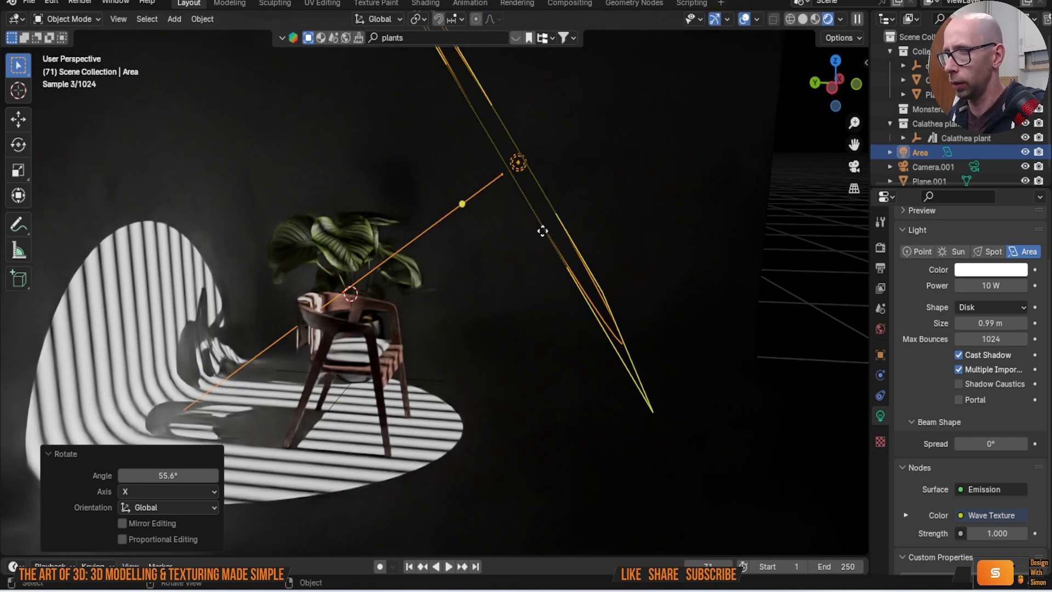
key(g)
click(634, 221)
middle_drag(576, 276, 623, 396)
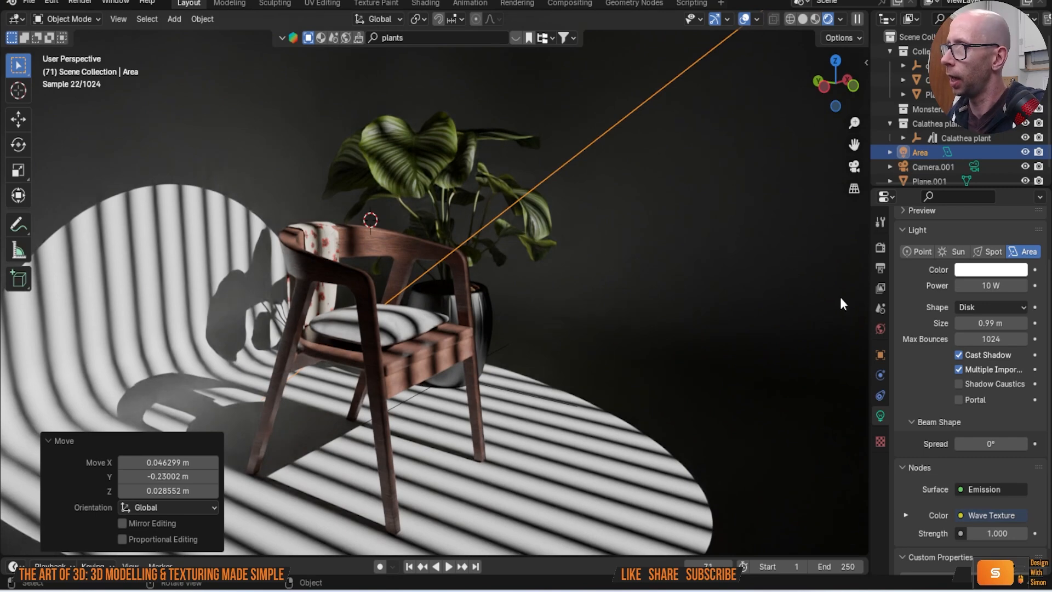
Step: Try the area light's power at 5 W, 20 W and 4 W
click(978, 286)
text(5)
key(Return)
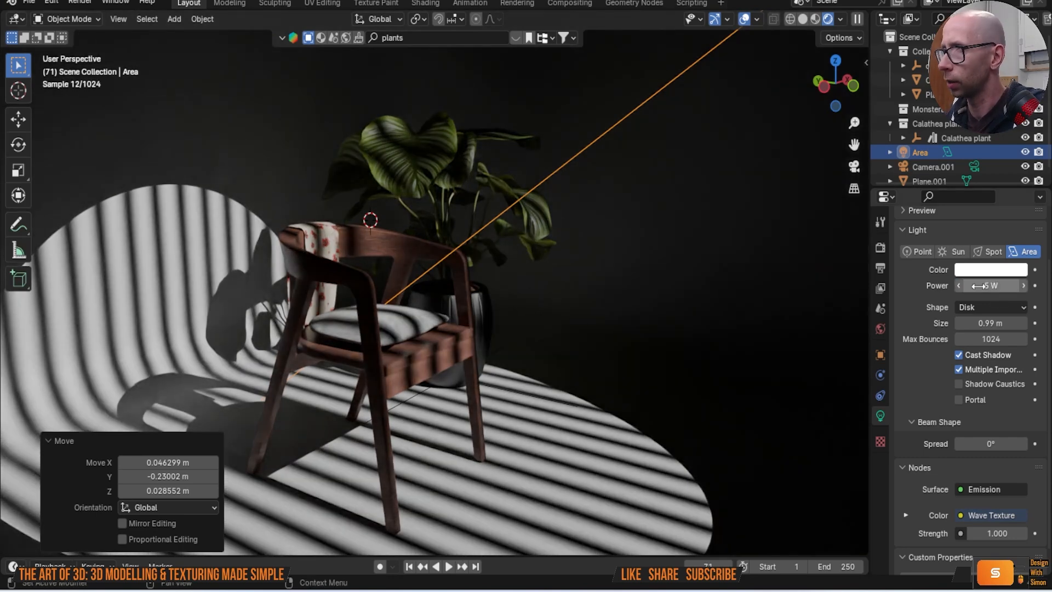
click(989, 287)
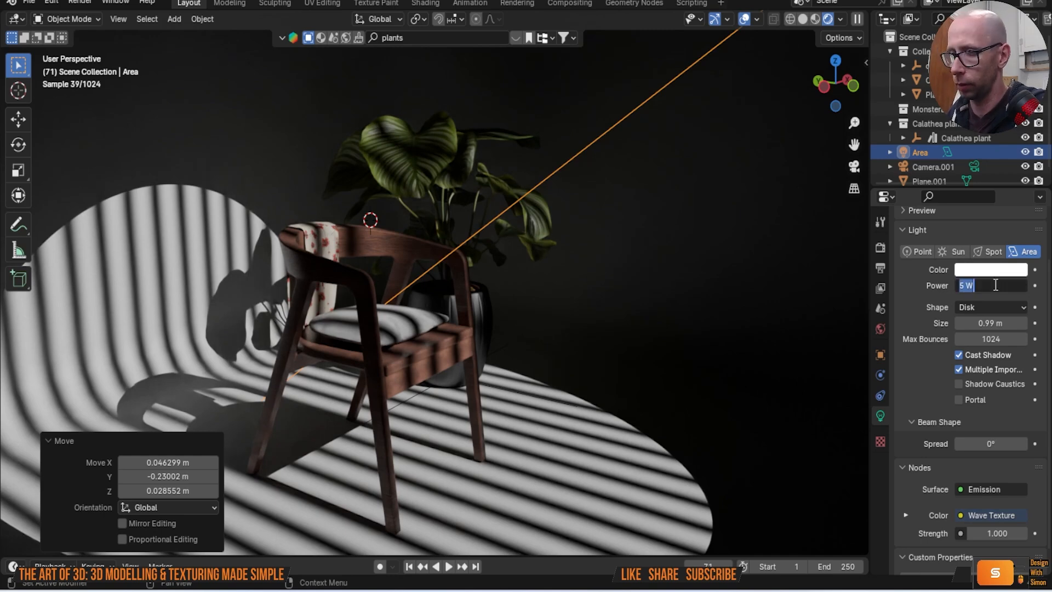
text(20)
key(Return)
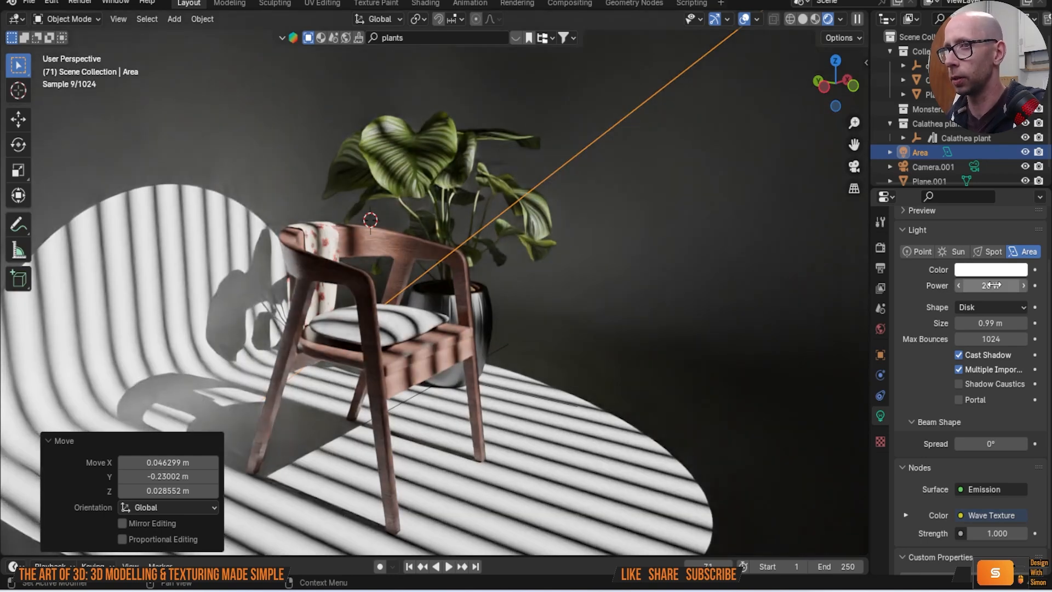
click(994, 285)
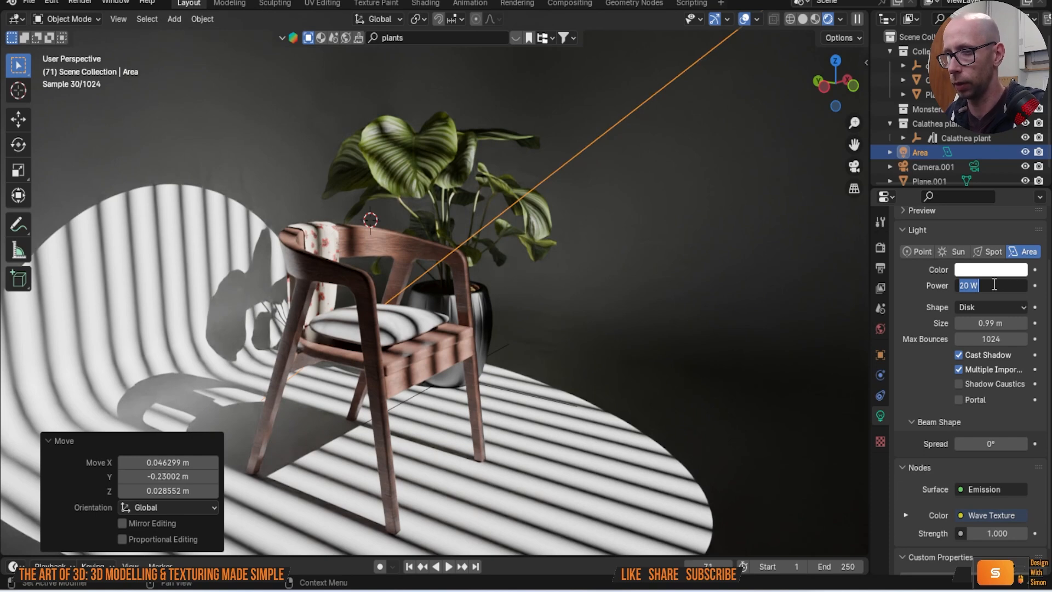
text(4)
key(Return)
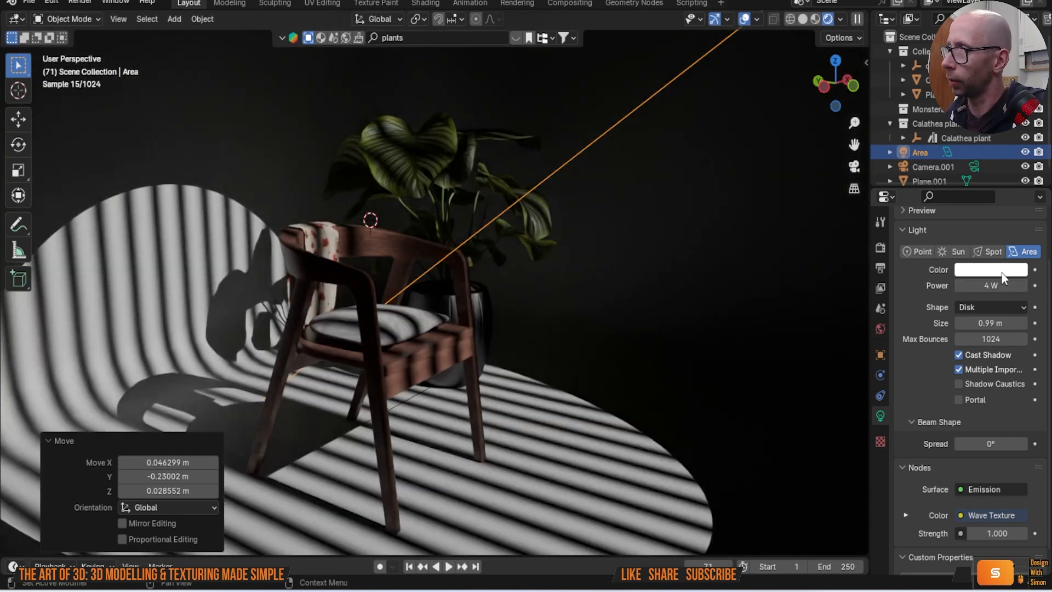
Step: Tint the area light pale yellow, try its power at 20 W and 8 W, and set it to 10 W
click(1002, 273)
click(936, 126)
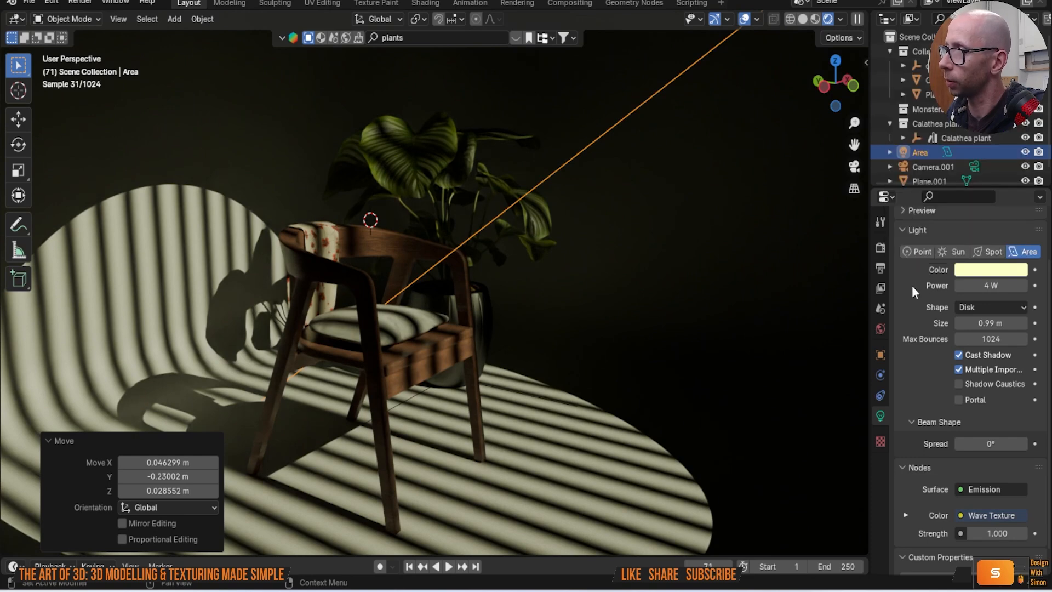
click(995, 284)
text(20)
key(Return)
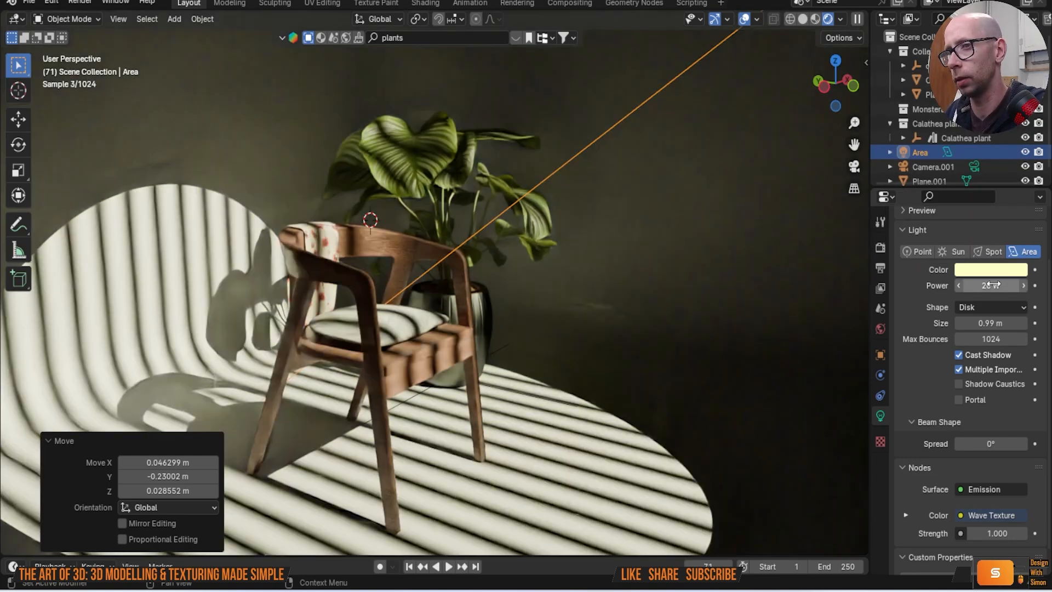
click(995, 284)
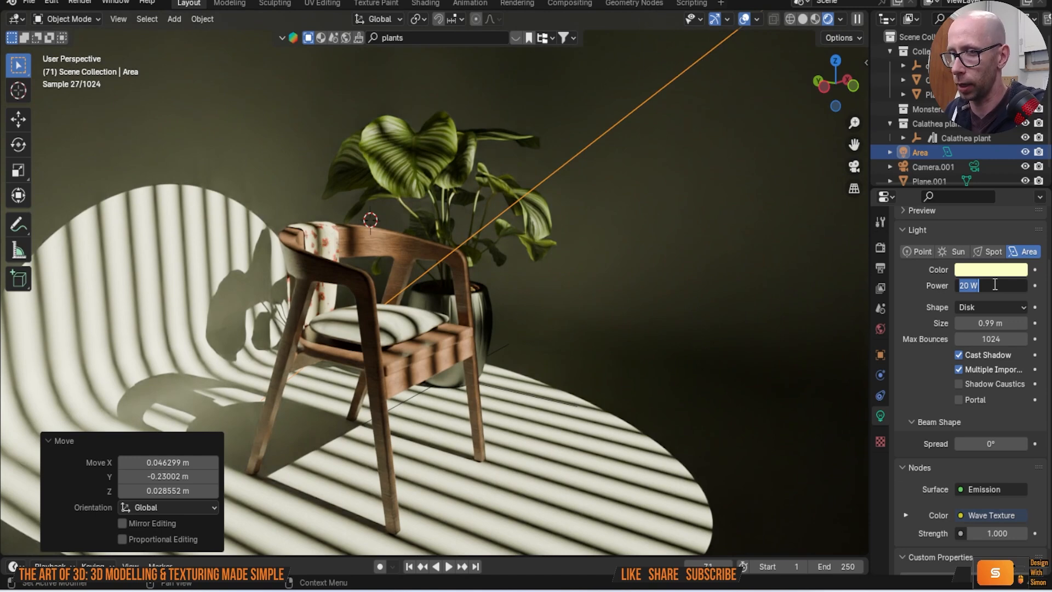
text(8)
key(Return)
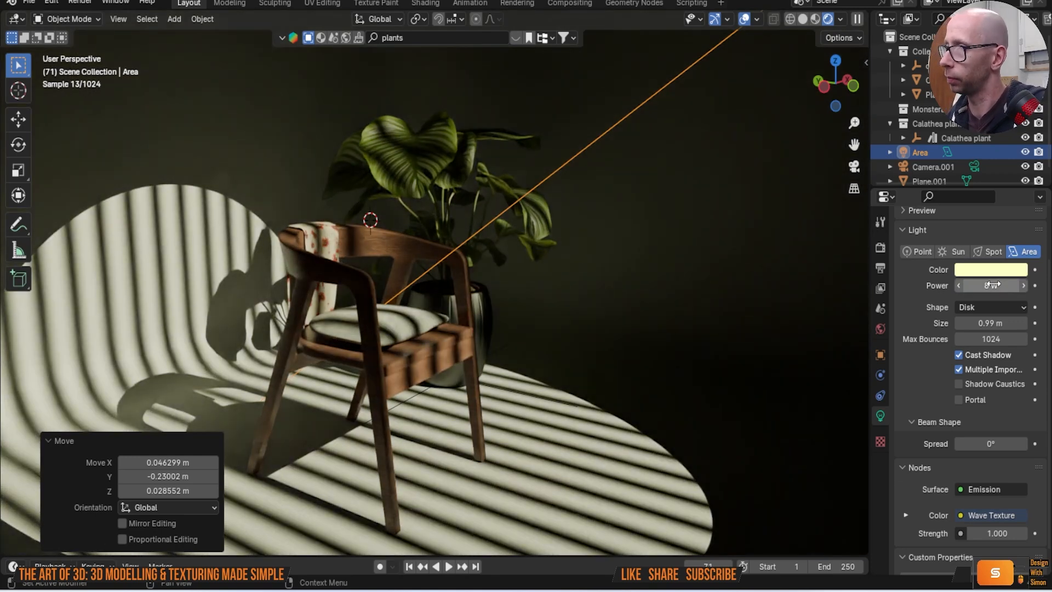
click(995, 285)
text(10)
key(Return)
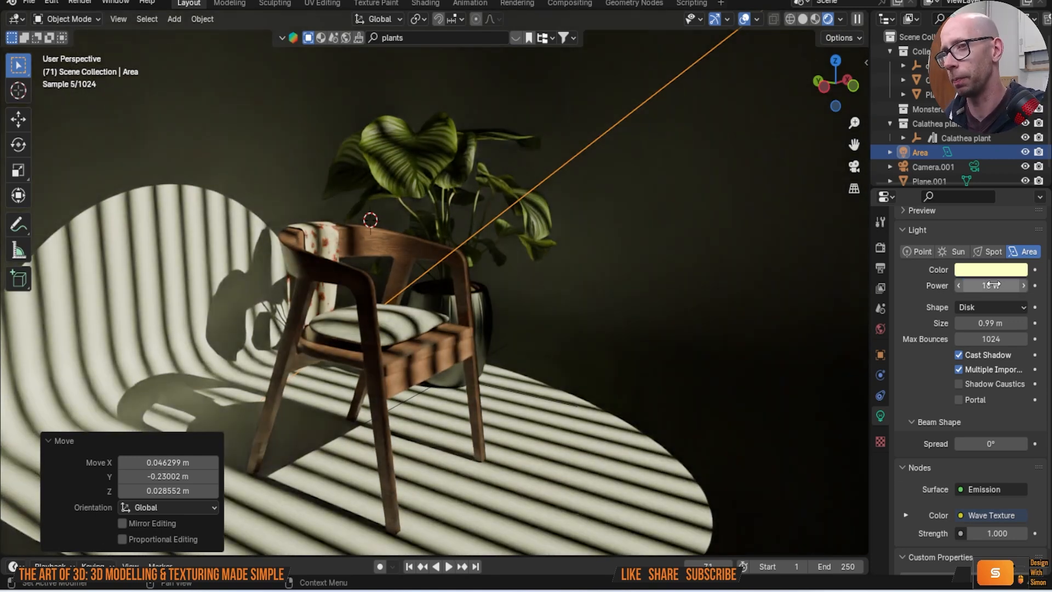
Step: In the Shading workspace, add linked Texture Coordinate and Mapping nodes to the Wave Texture's Vector input
middle_drag(634, 403, 541, 433)
scroll(541, 433, up, 3)
shift+middle_drag(535, 344, 491, 295)
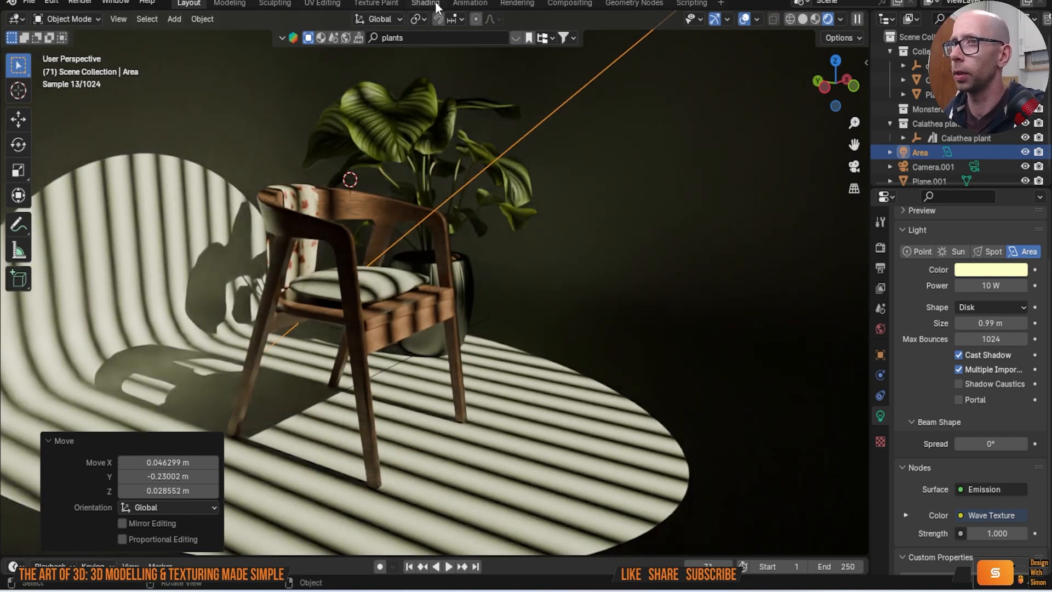
click(425, 3)
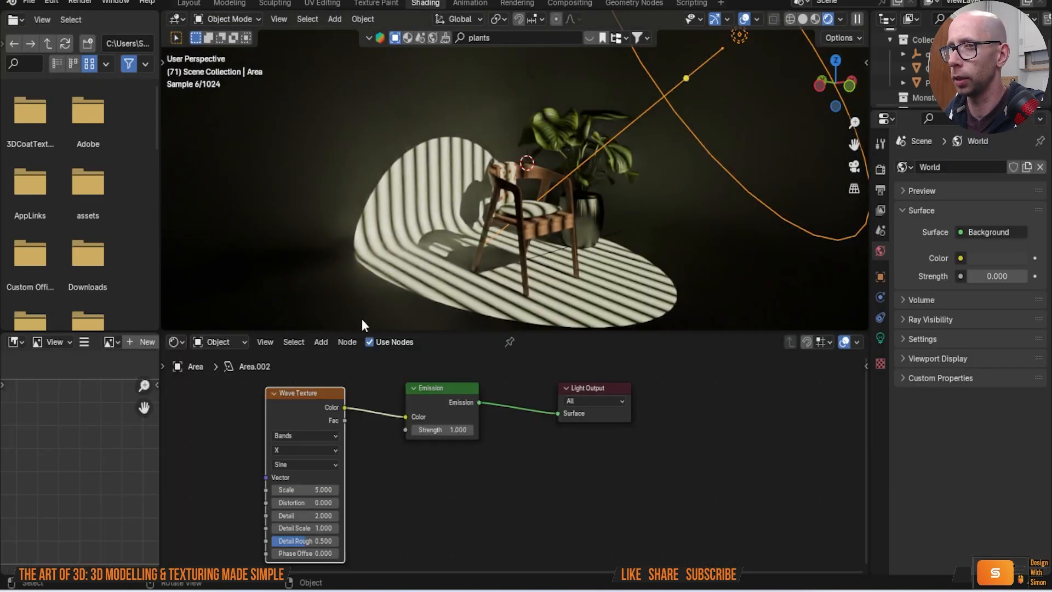
middle_drag(441, 502, 475, 504)
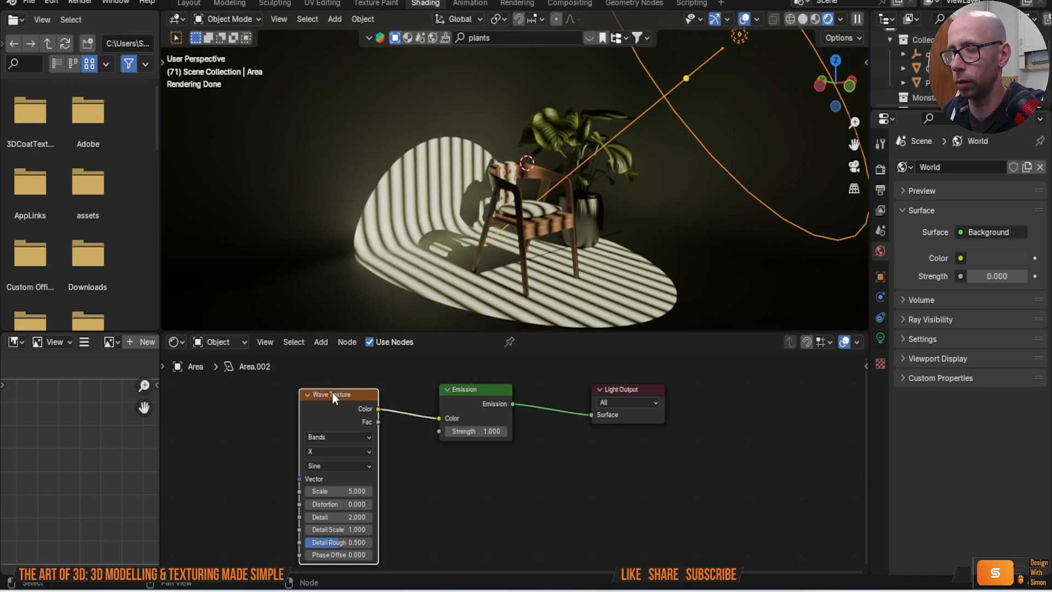
key(ctrl+t)
middle_drag(332, 391, 404, 360)
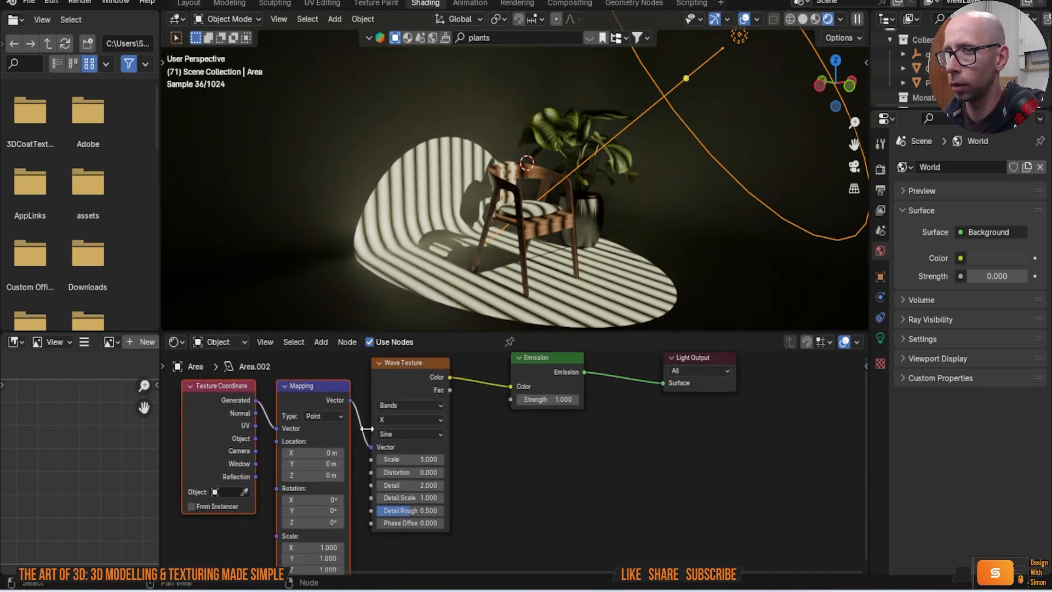
Step: Try an X rotation of 90° in the Mapping node and return it to 0°
drag(313, 499, 323, 500)
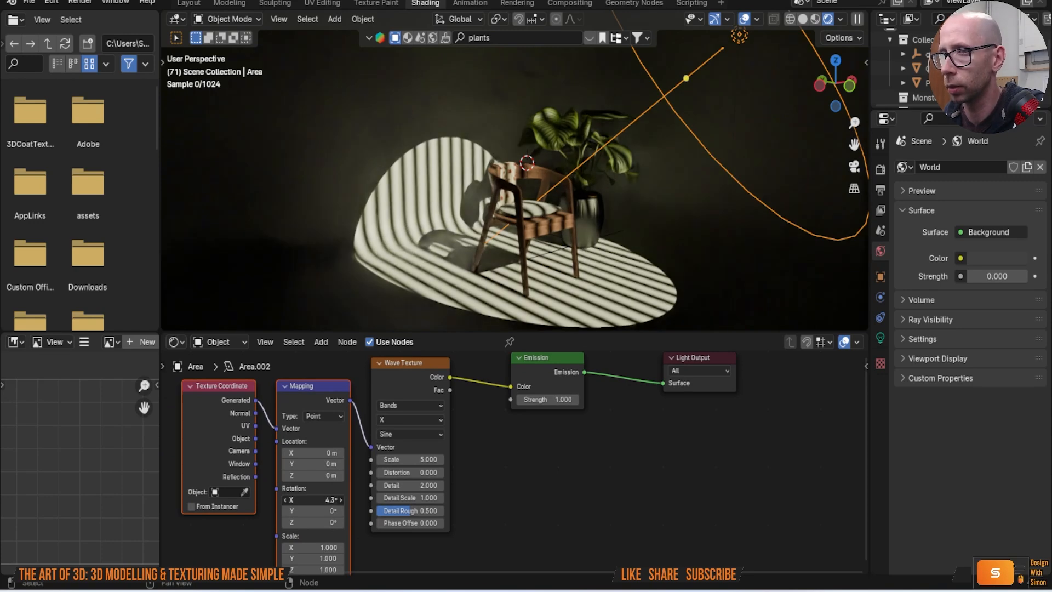
click(308, 500)
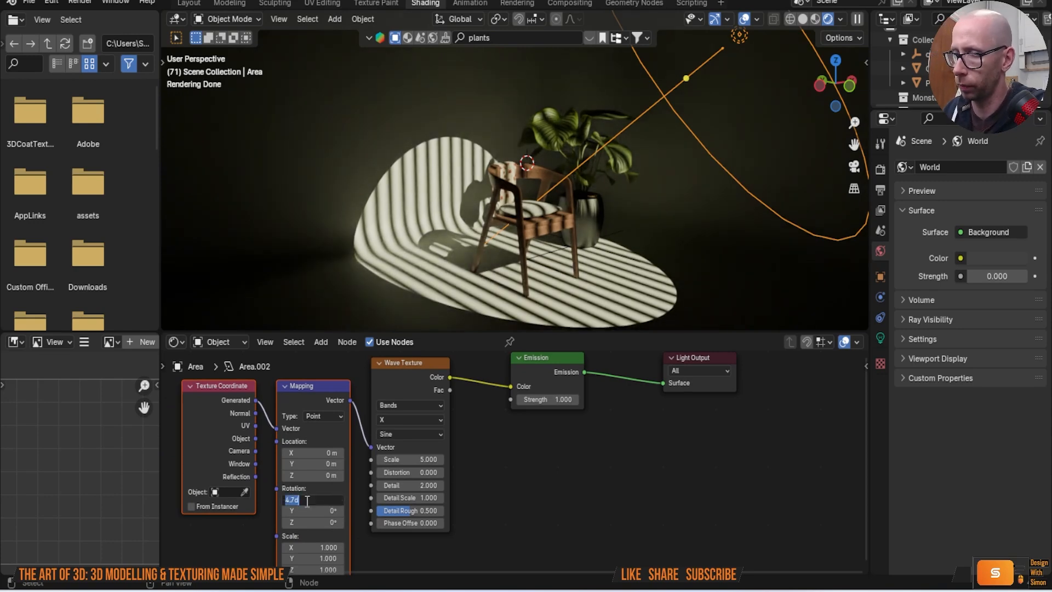
text(90)
key(Return)
click(311, 500)
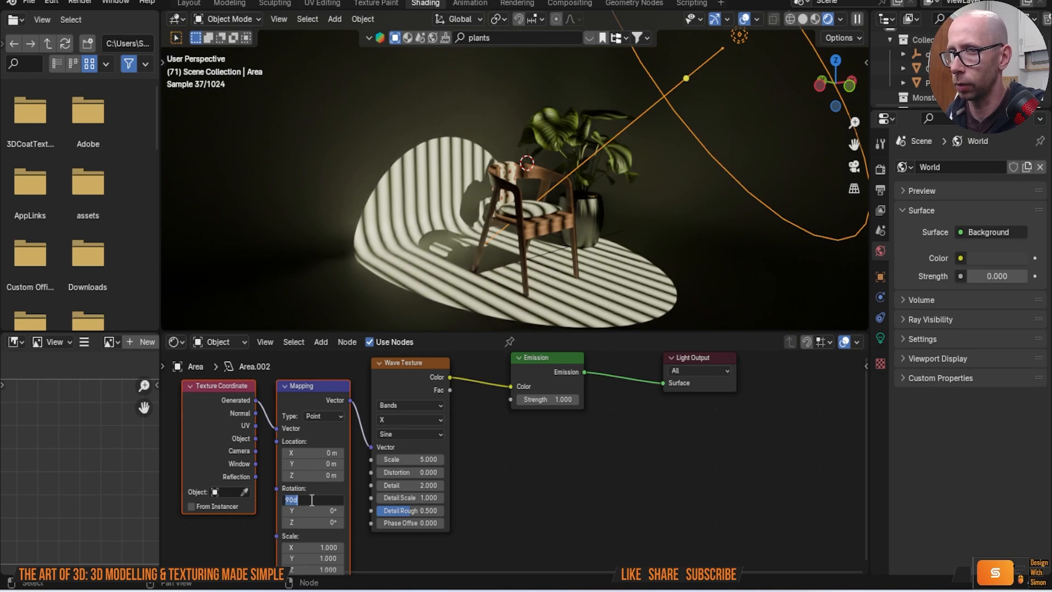
text(0)
key(Return)
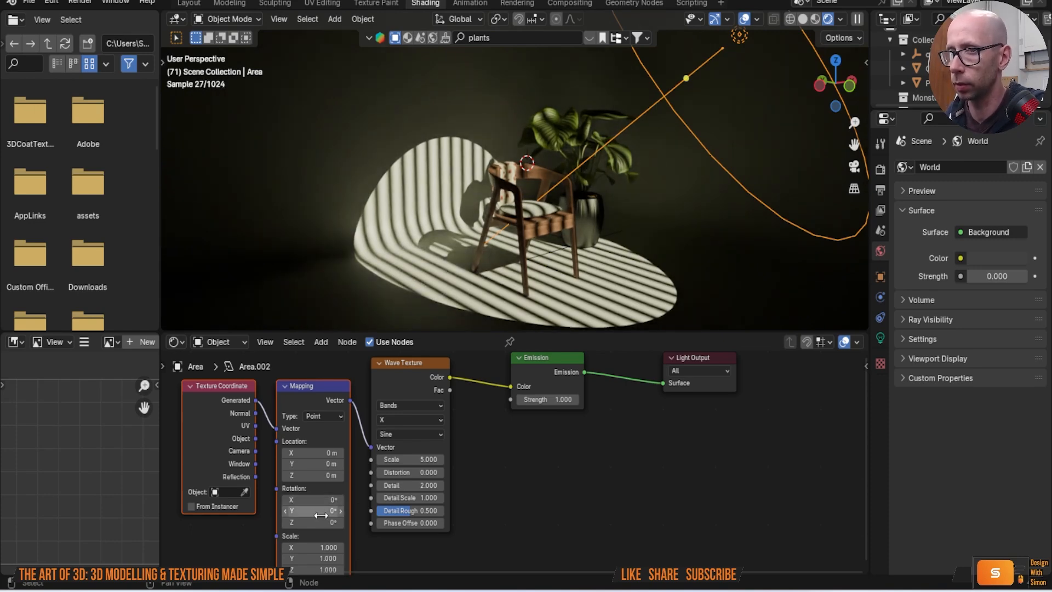
Step: Set the Mapping node's Y rotation to 90° and frame the whole node tree
click(316, 511)
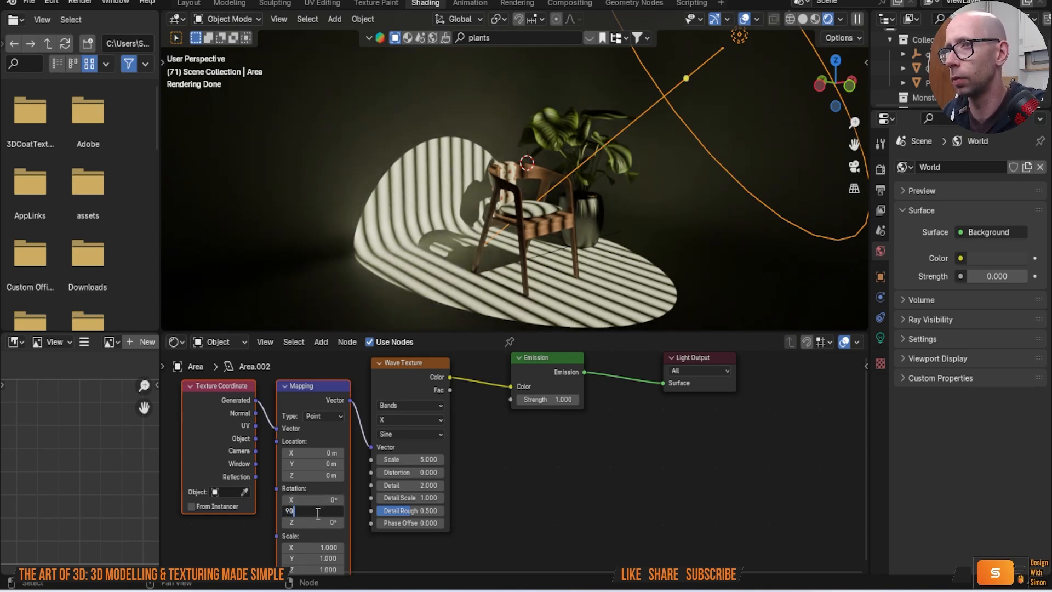
key(Return)
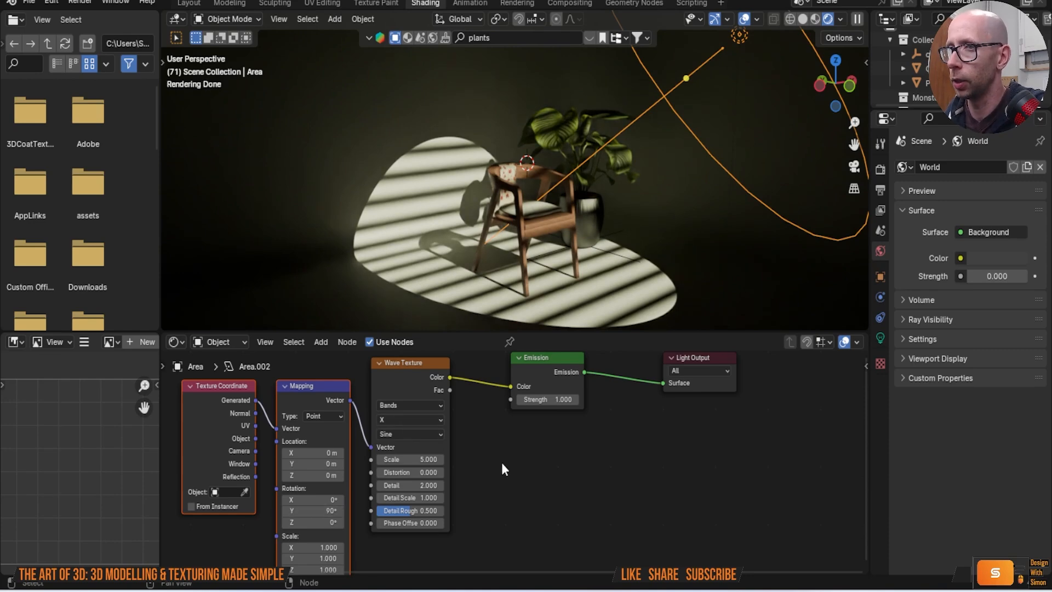
key(Home)
scroll(513, 432, down, 1)
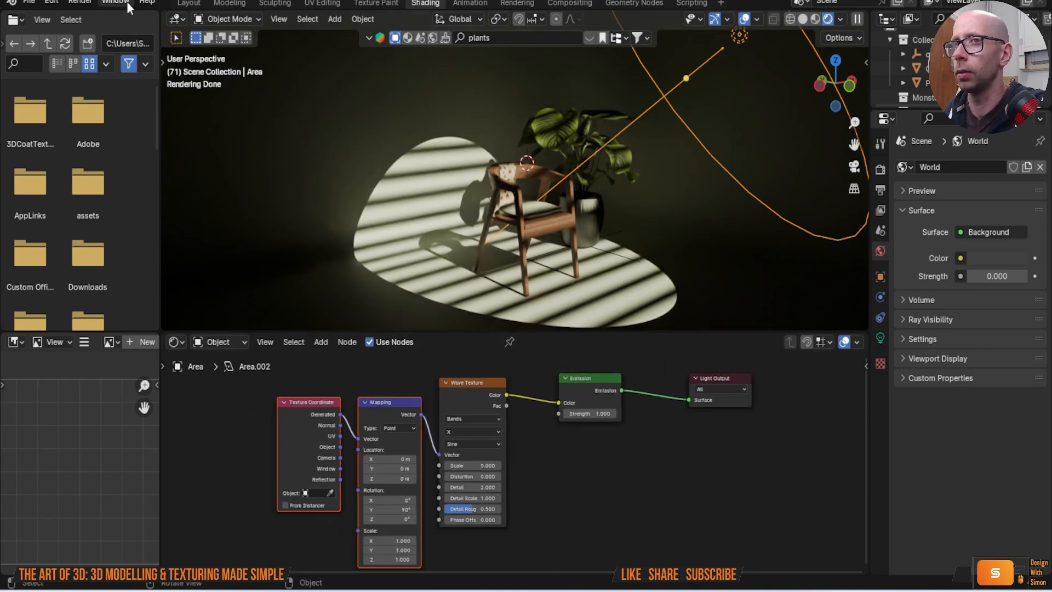
Step: Look up the Node Wrangler add-on in the preferences to check that it is enabled
click(58, 1)
click(113, 186)
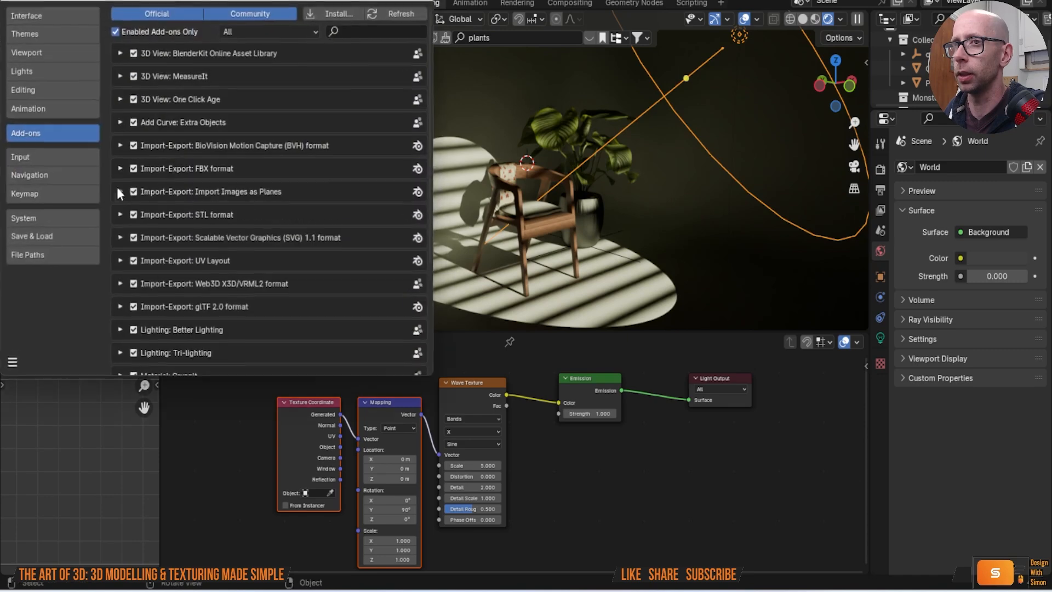
text(node)
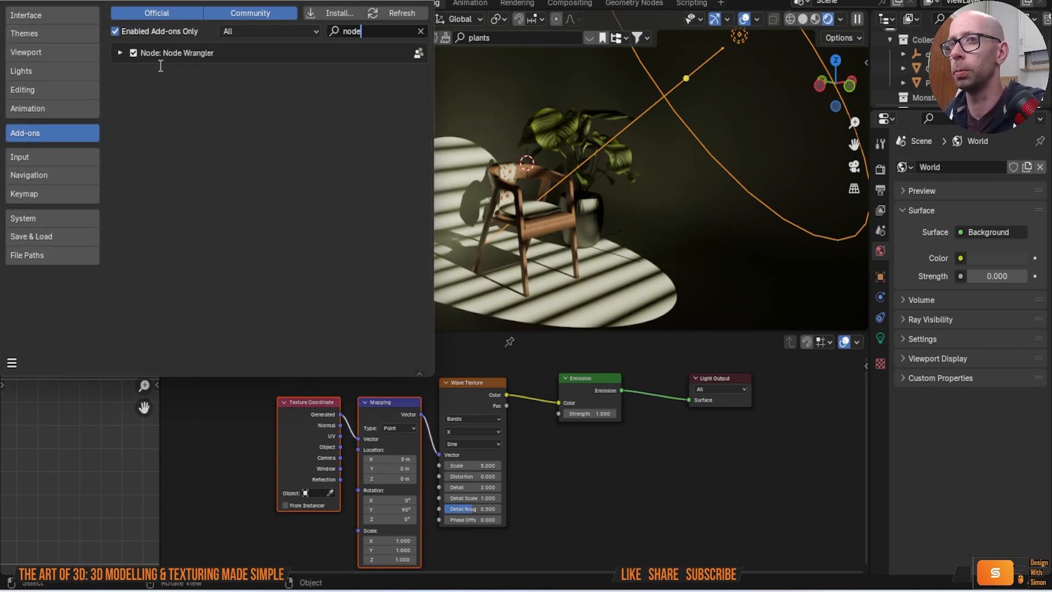
click(412, 2)
Step: Change the Mapping node's Y rotation to turn the direction of the projected stripes
click(465, 373)
click(469, 384)
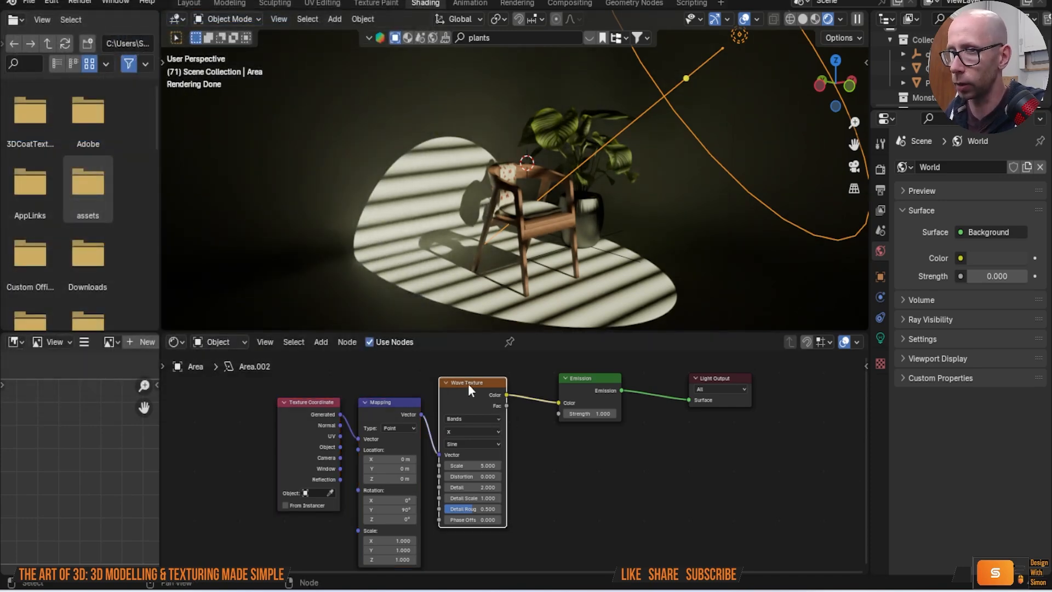
scroll(423, 435, up, 2)
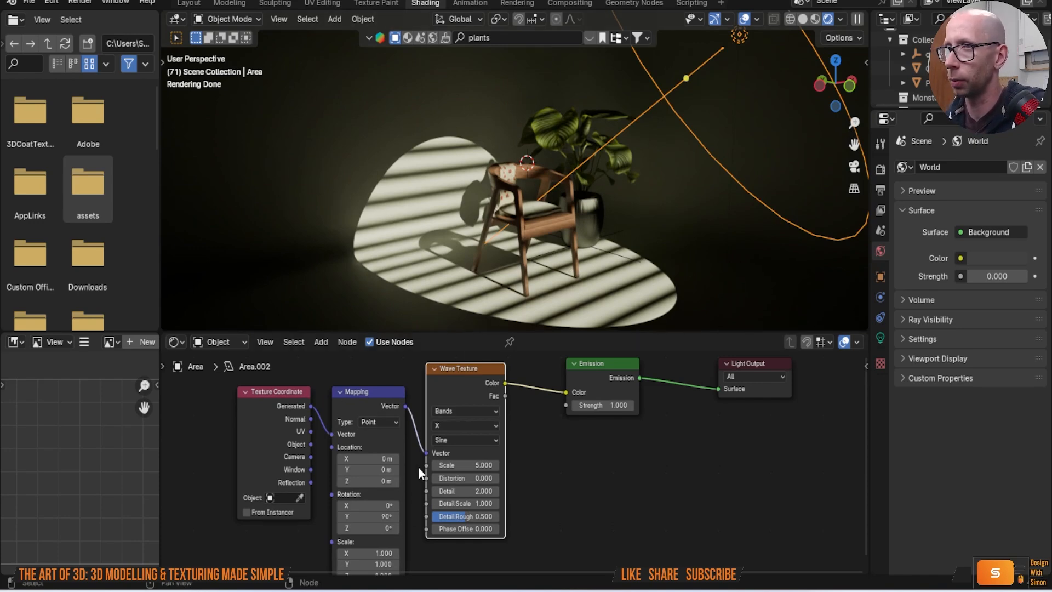
scroll(419, 466, down, 1)
drag(401, 512, 404, 509)
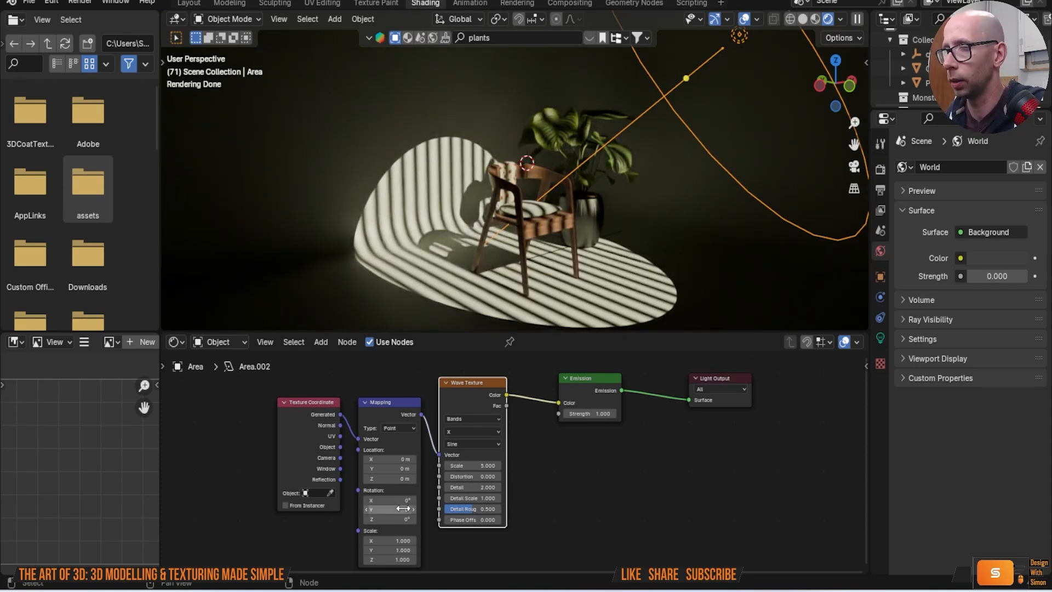
Step: In the Layout workspace, enable Shadow Caustics for the area light and set its beam spread to 1.3°
click(189, 5)
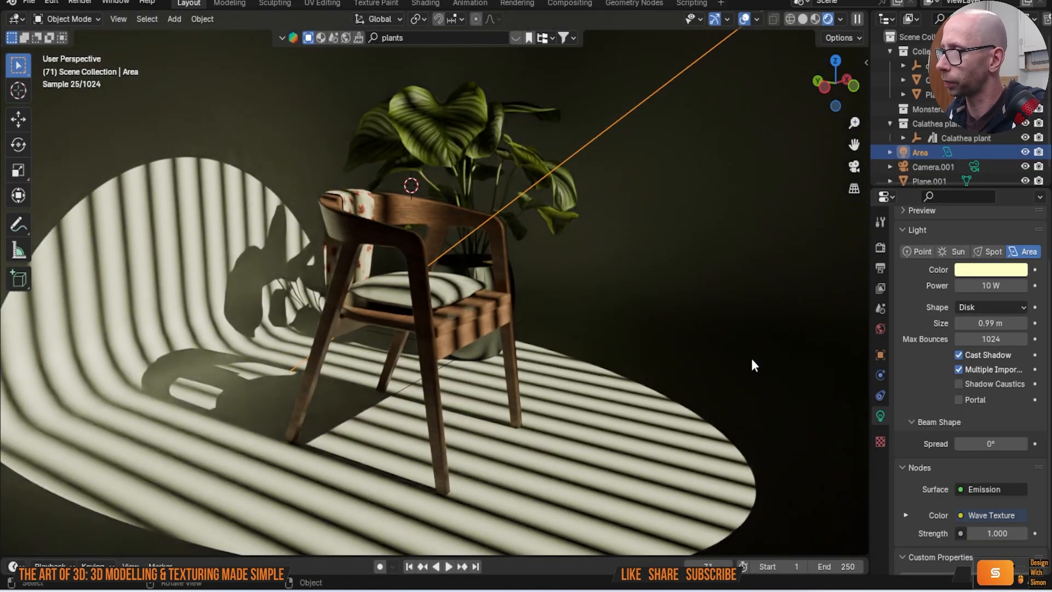
scroll(662, 374, down, 1)
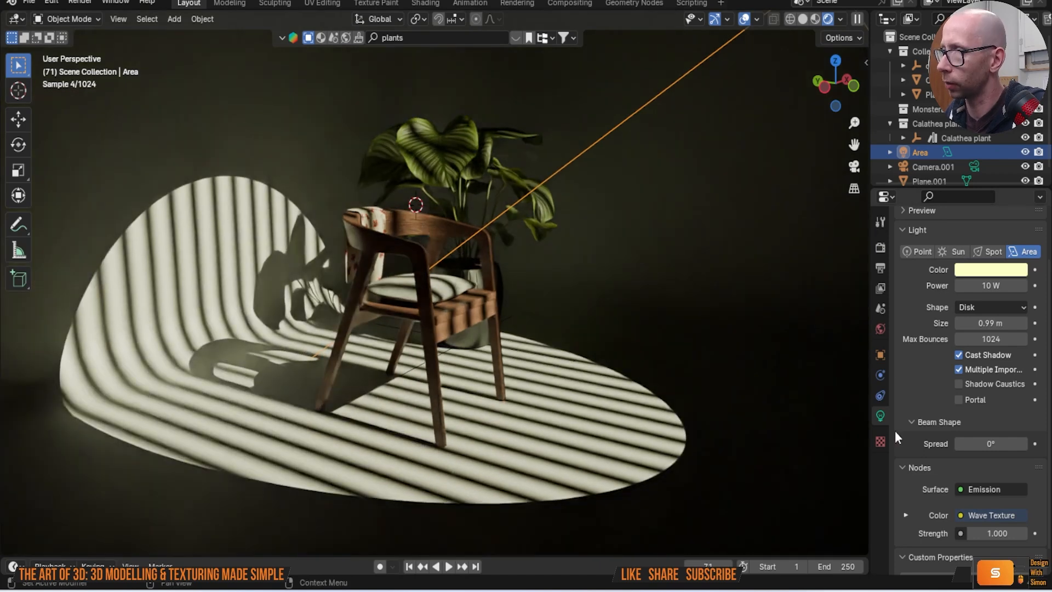
click(959, 386)
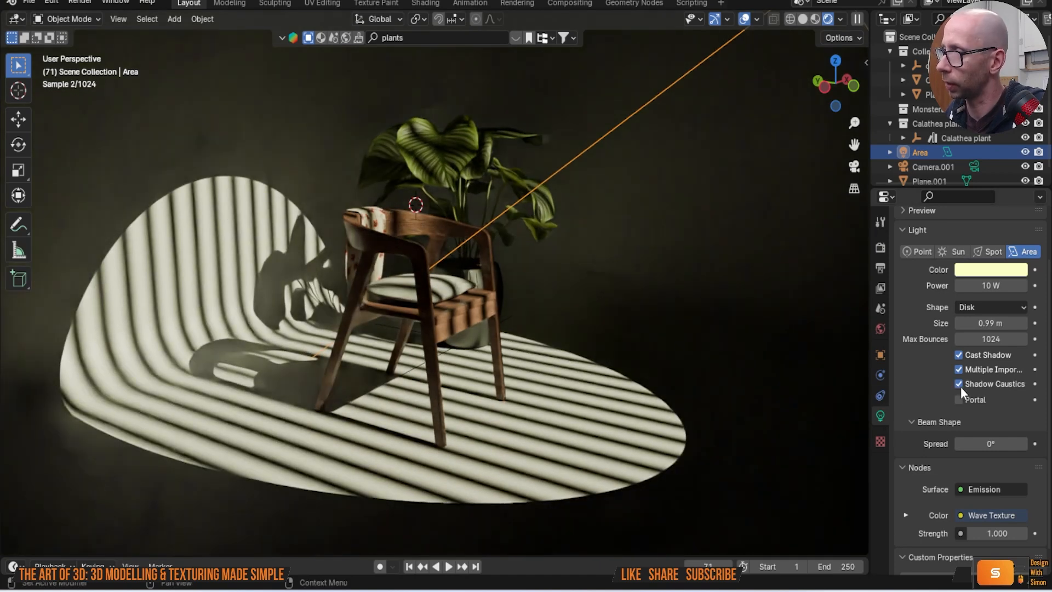
scroll(920, 378, down, 1)
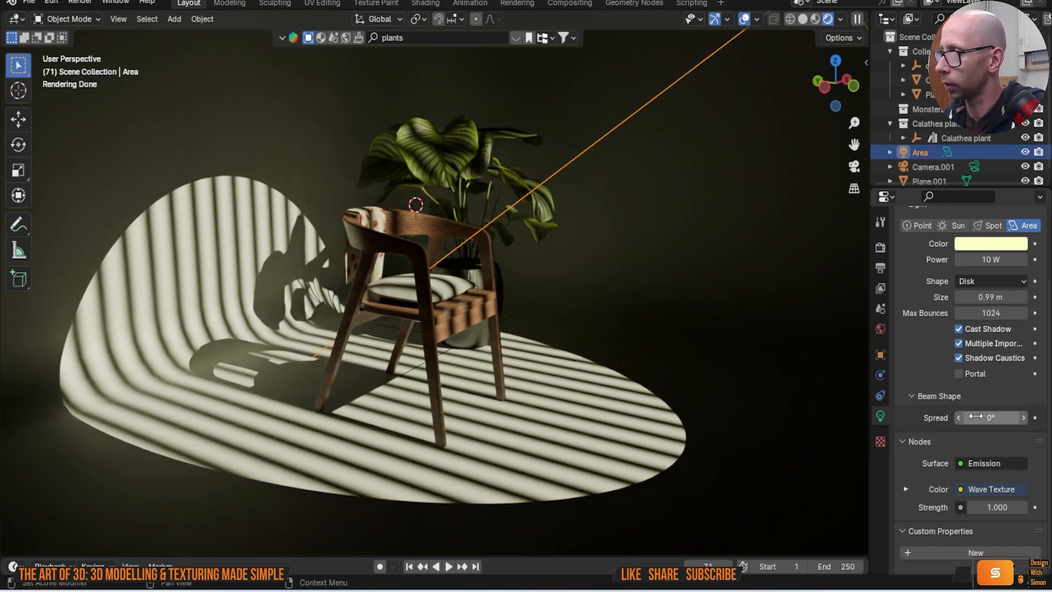
mouse_move(975, 417)
mouse_down()
mouse_move(1011, 417)
mouse_move(982, 417)
mouse_up()
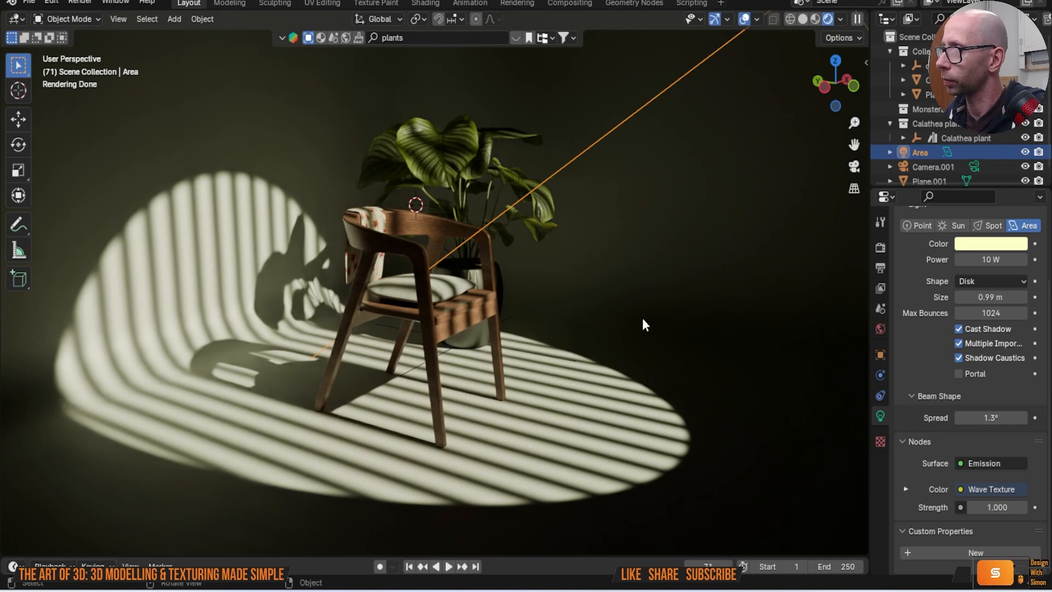
Step: Inspect the softened stripes around the chair and save the file
middle_drag(643, 319, 576, 310)
scroll(905, 347, up, 3)
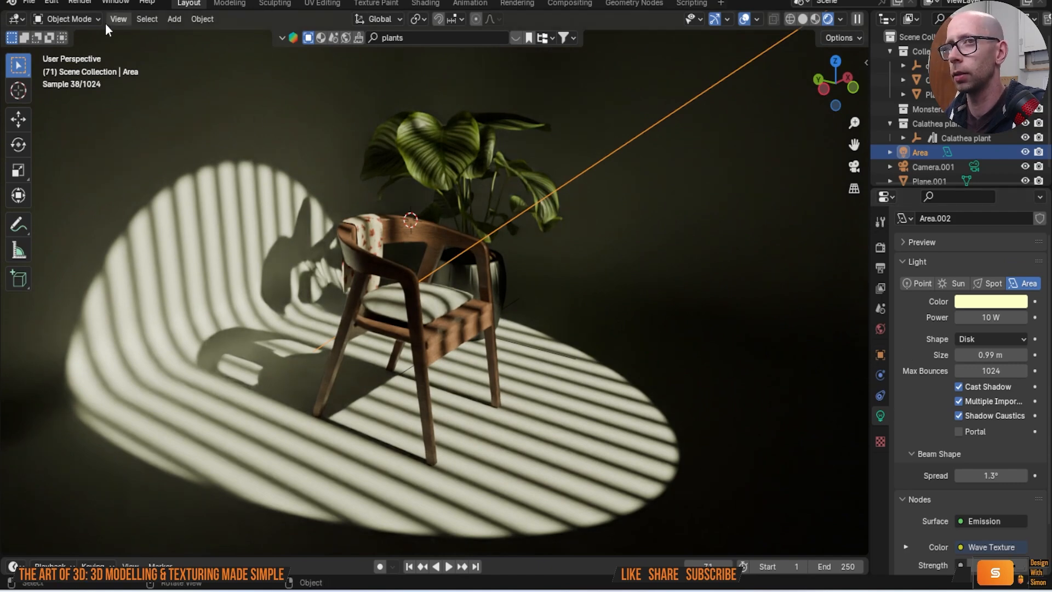
click(29, 2)
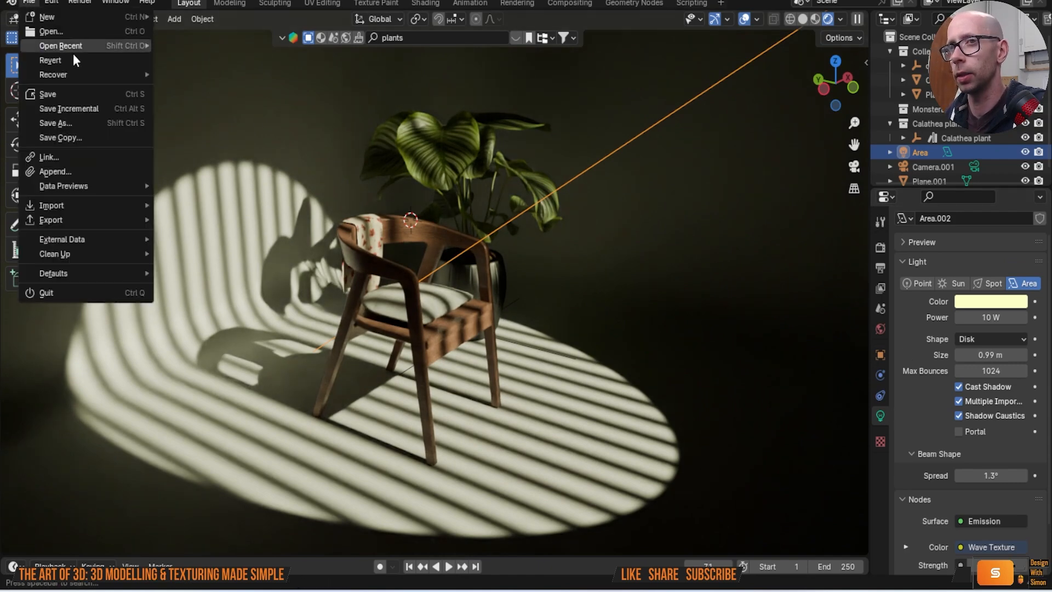
click(68, 96)
Step: Add a 2 m cube mesh at the 3D cursor, enclosing the chair and plant
scroll(577, 292, down, 6)
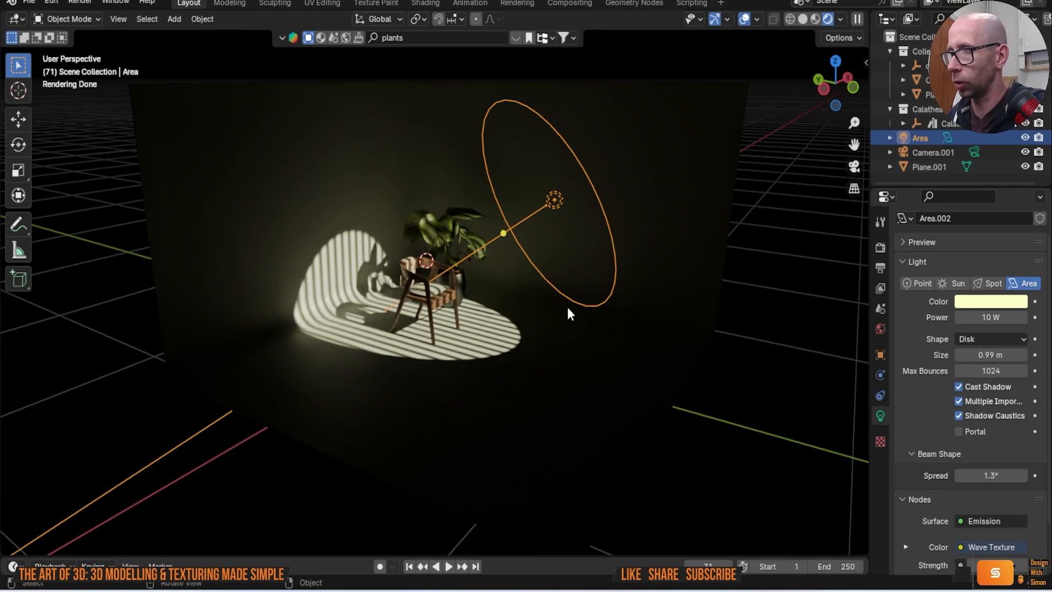
scroll(465, 305, up, 2)
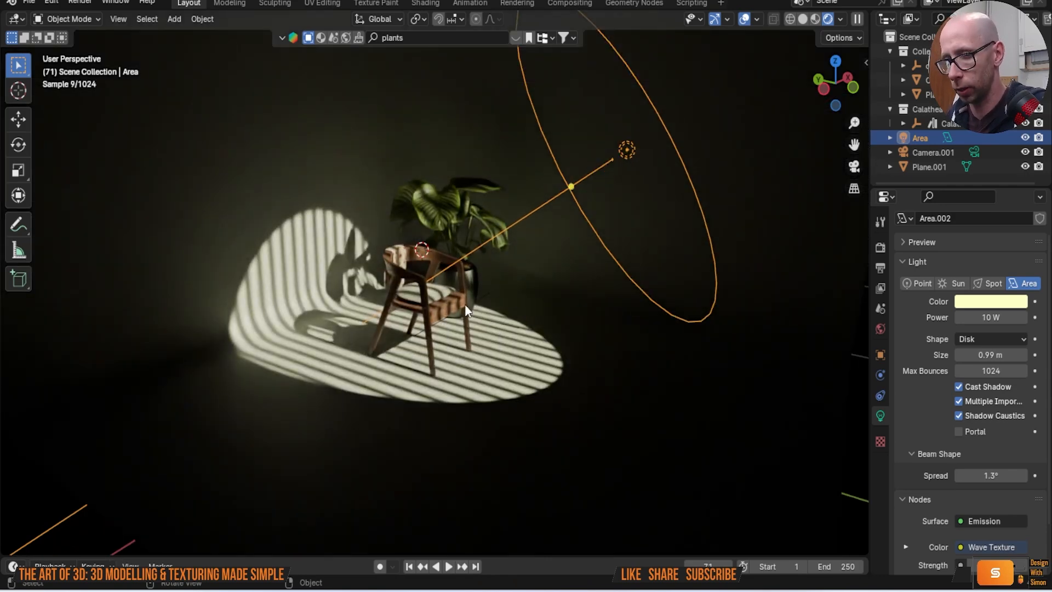
key(shift+a)
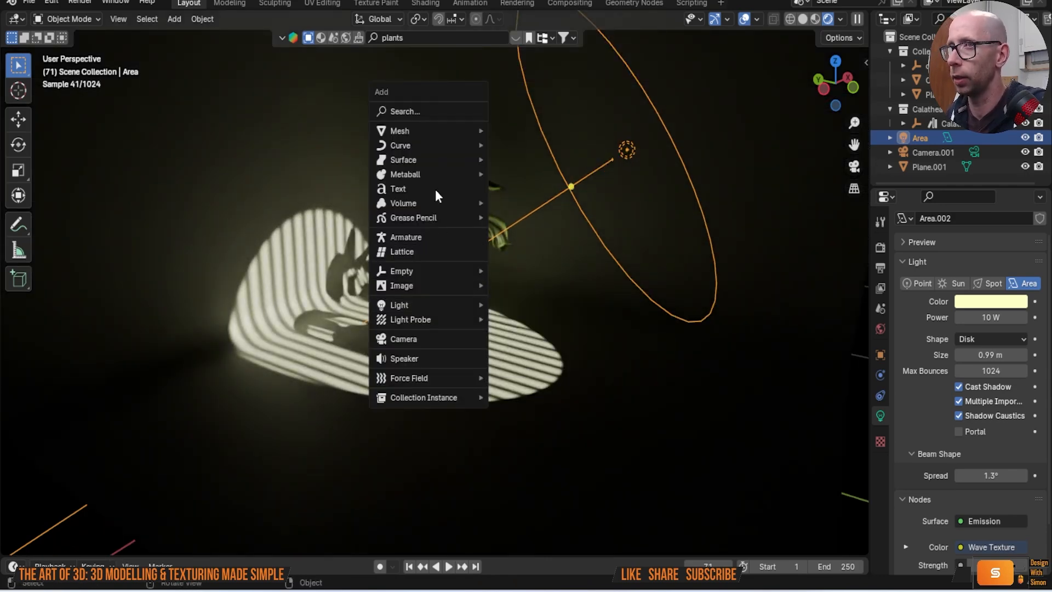
mouse_move(473, 131)
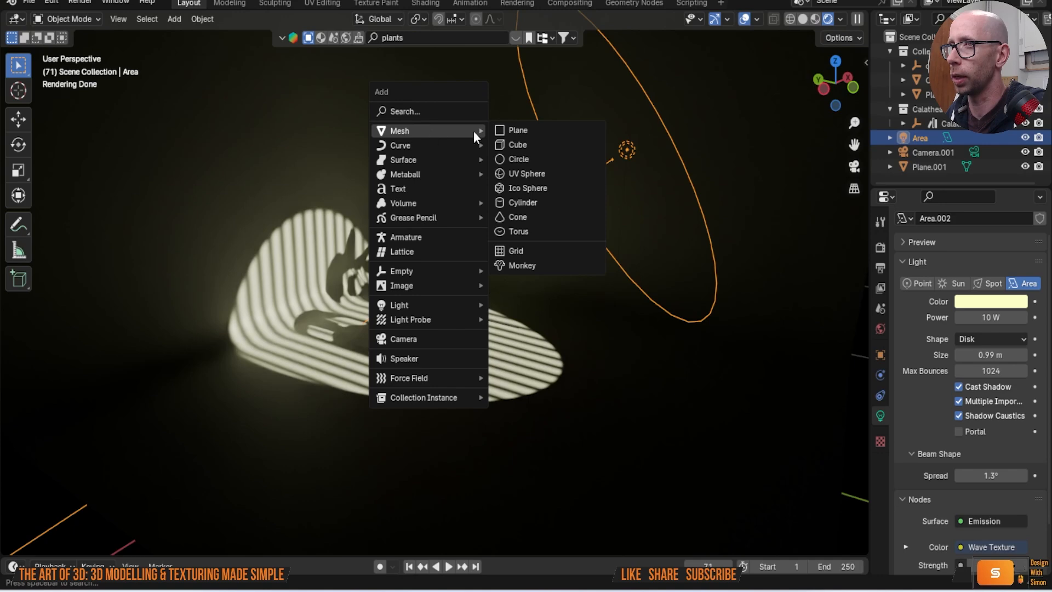
click(534, 143)
scroll(535, 159, down, 5)
scroll(494, 269, up, 3)
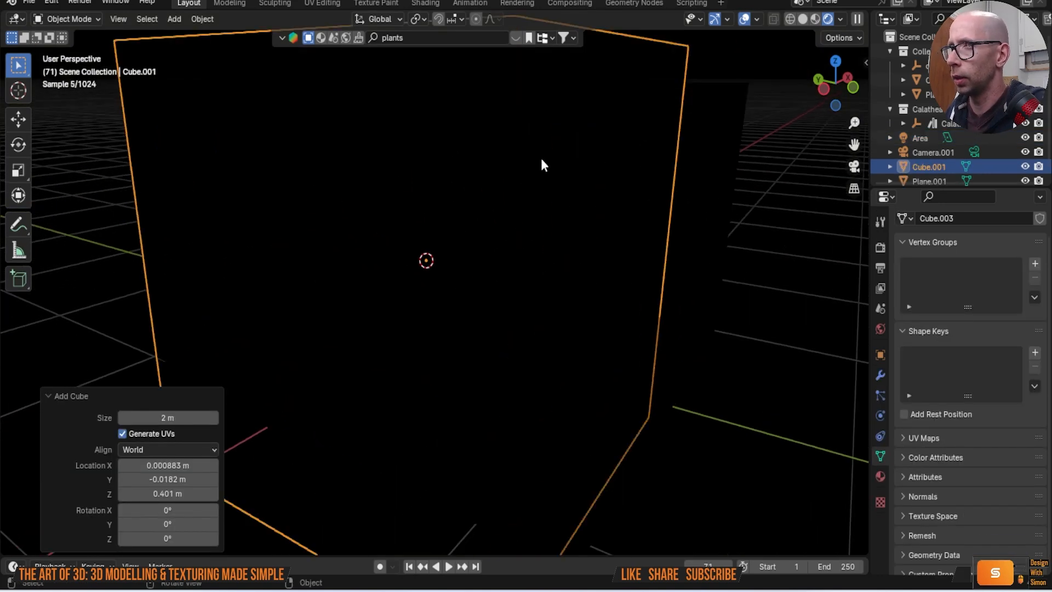
Step: Give the cube a new material with a Principled Volume shader as its surface
click(881, 476)
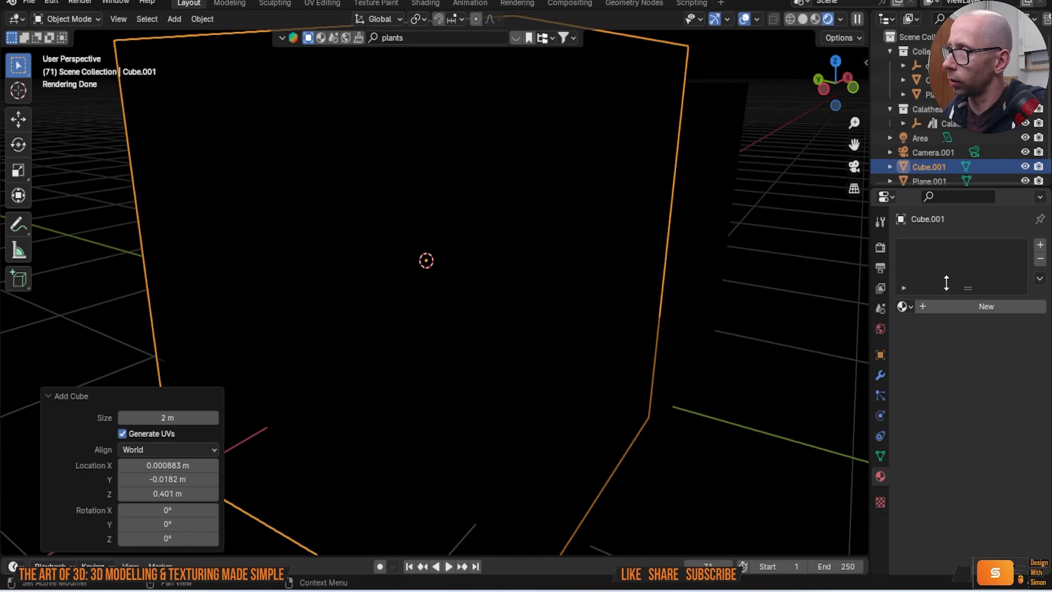
click(924, 309)
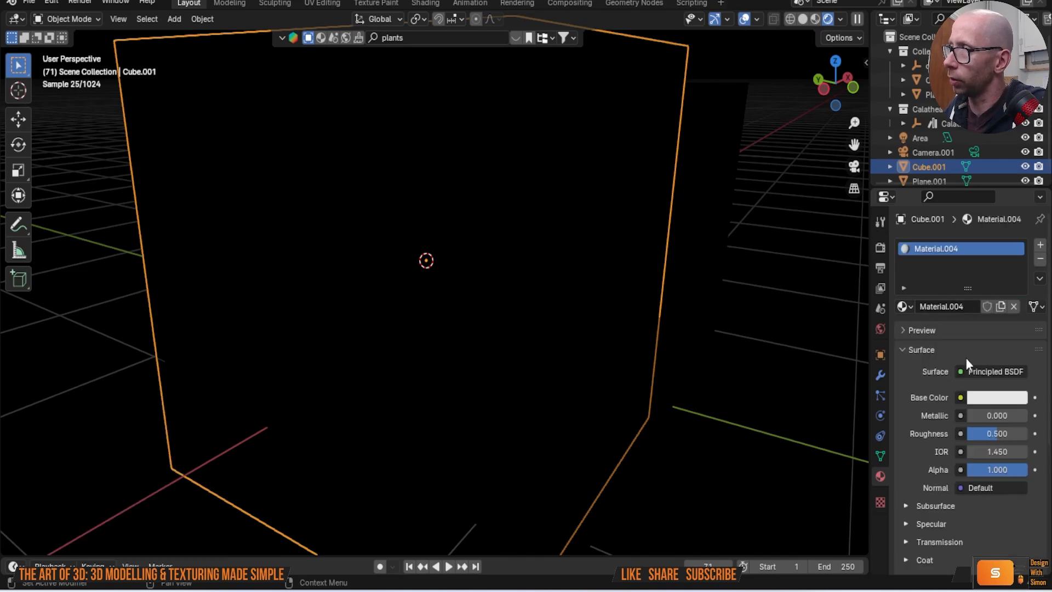
click(963, 370)
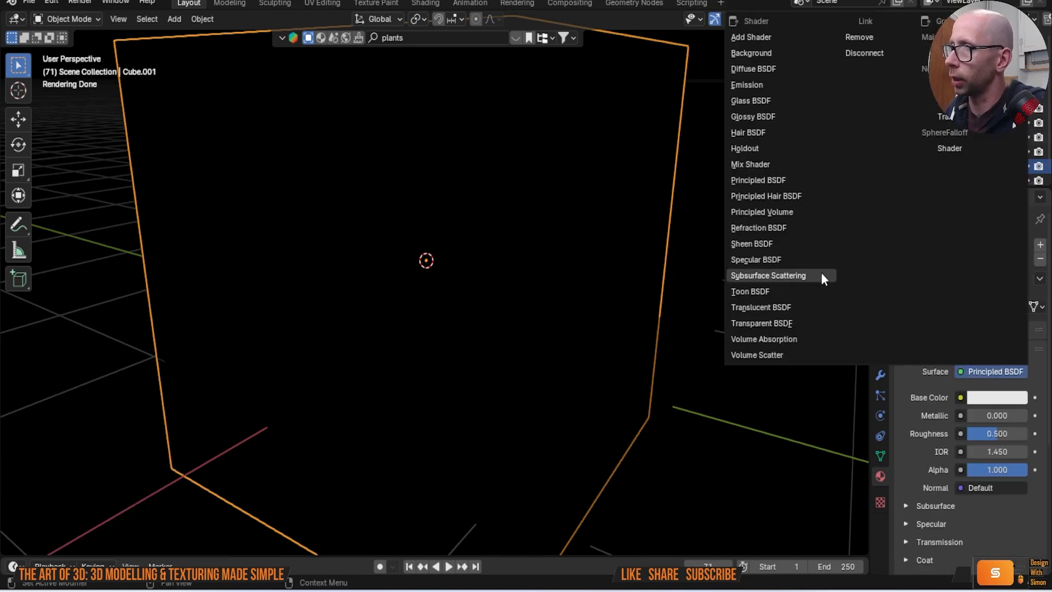
click(796, 214)
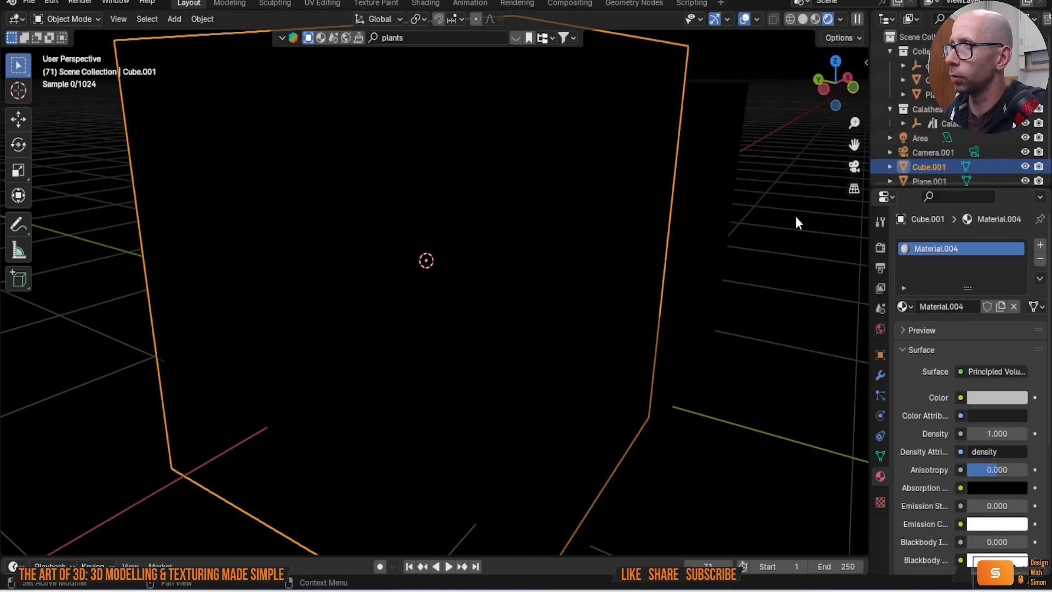
Step: In the Shading workspace, move the Principled Volume link from the Material Output's Surface input to its Volume input
click(422, 4)
drag(627, 381, 531, 377)
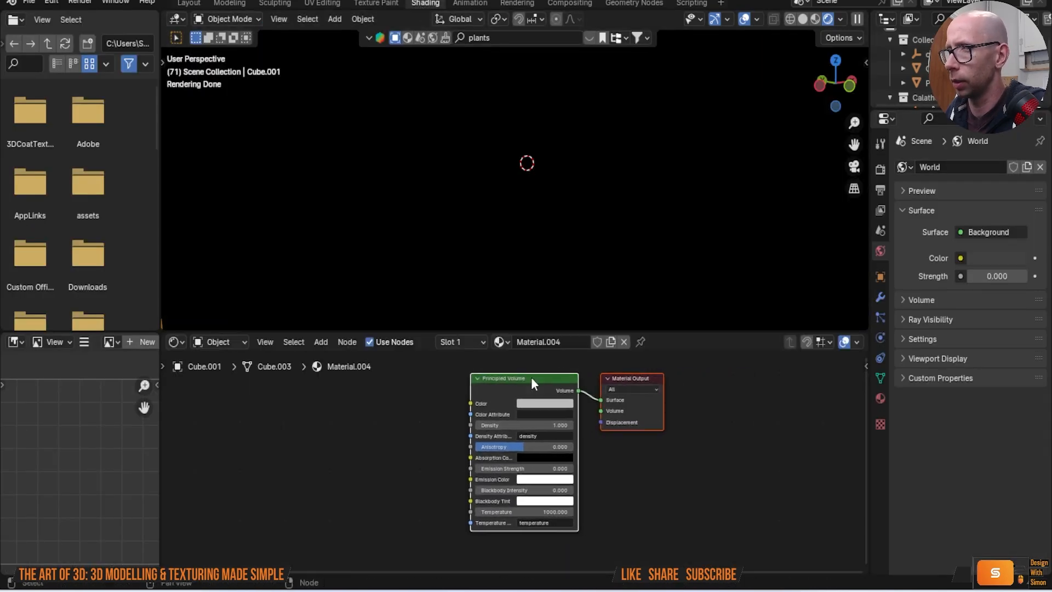
drag(596, 390, 620, 410)
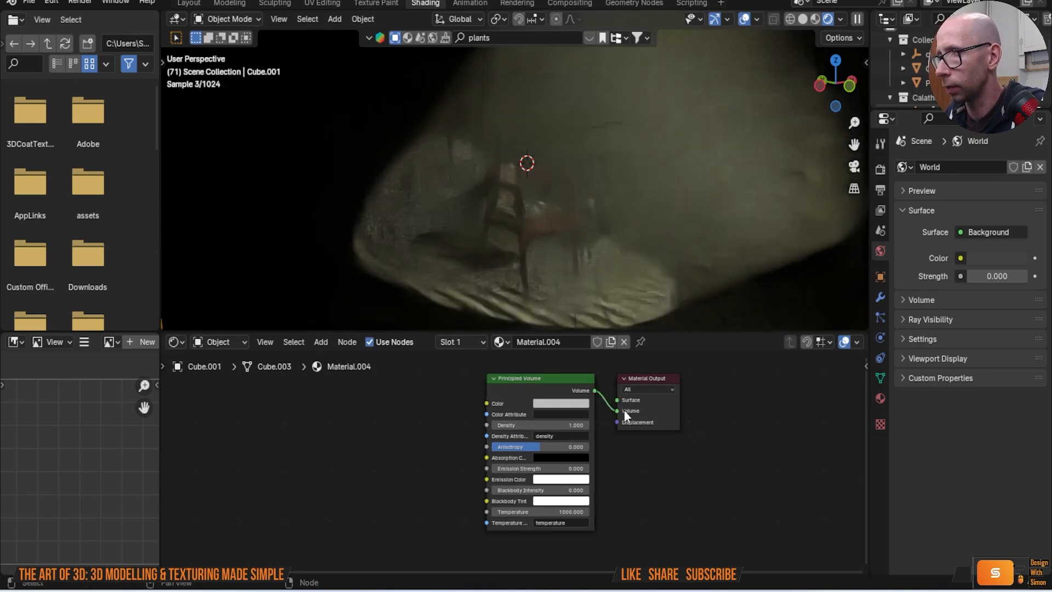
Step: Set the Principled Volume density to 0.3
double_click(569, 424)
key(BackSpace)
text(.)
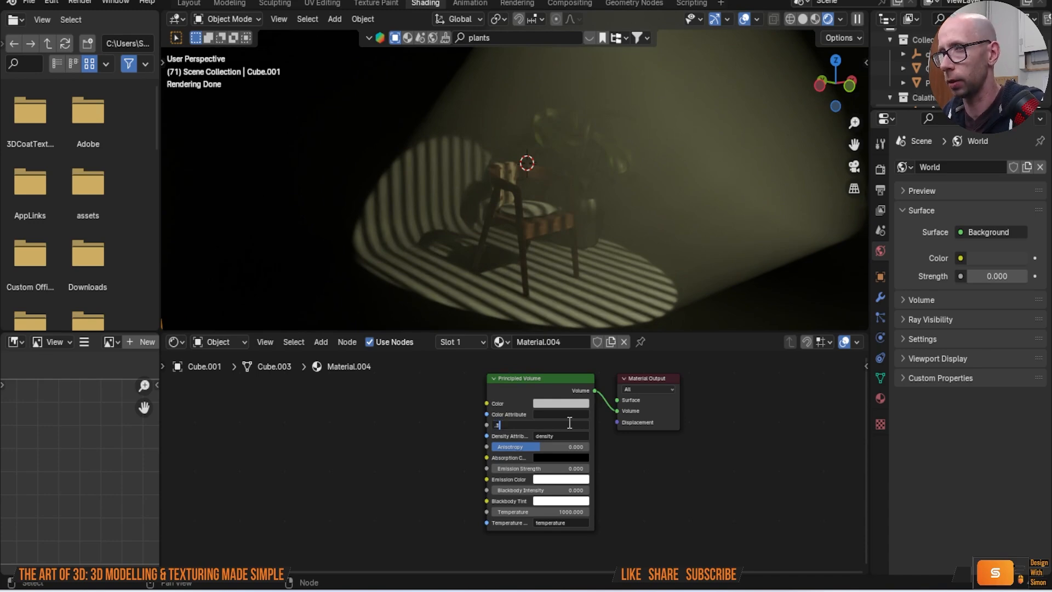
text(3)
key(Return)
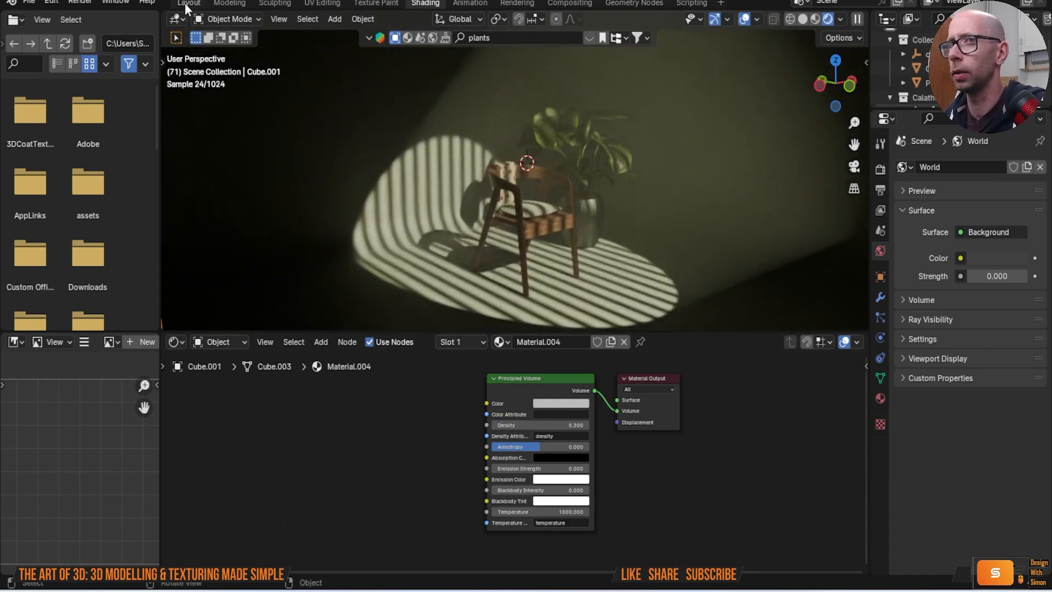
Step: Return to the Layout workspace, inspect the volumetric light around the chair and plant, and save the file
click(189, 4)
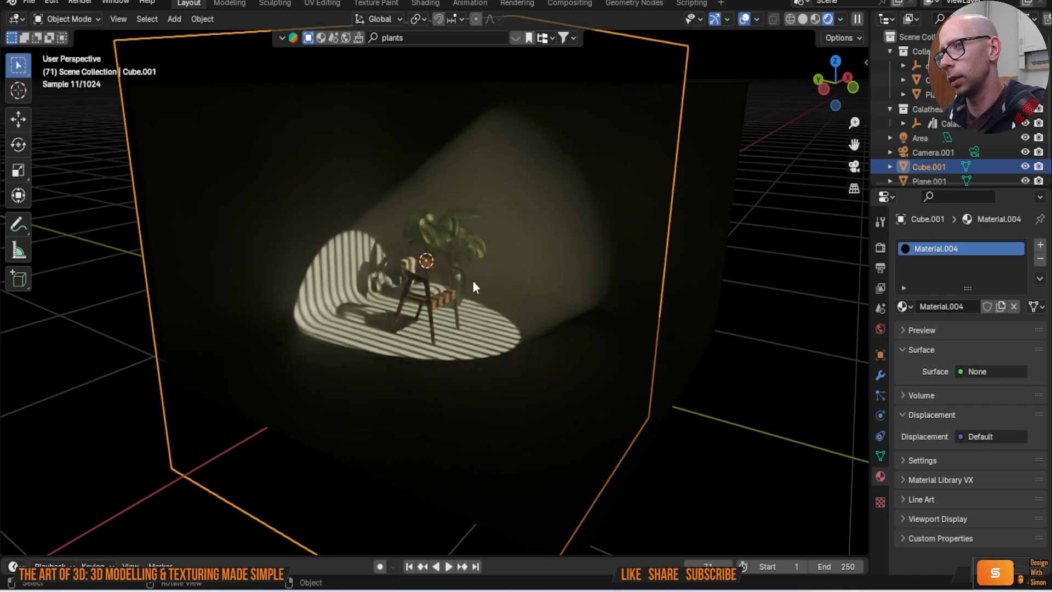
scroll(473, 277, up, 4)
middle_drag(472, 283, 659, 291)
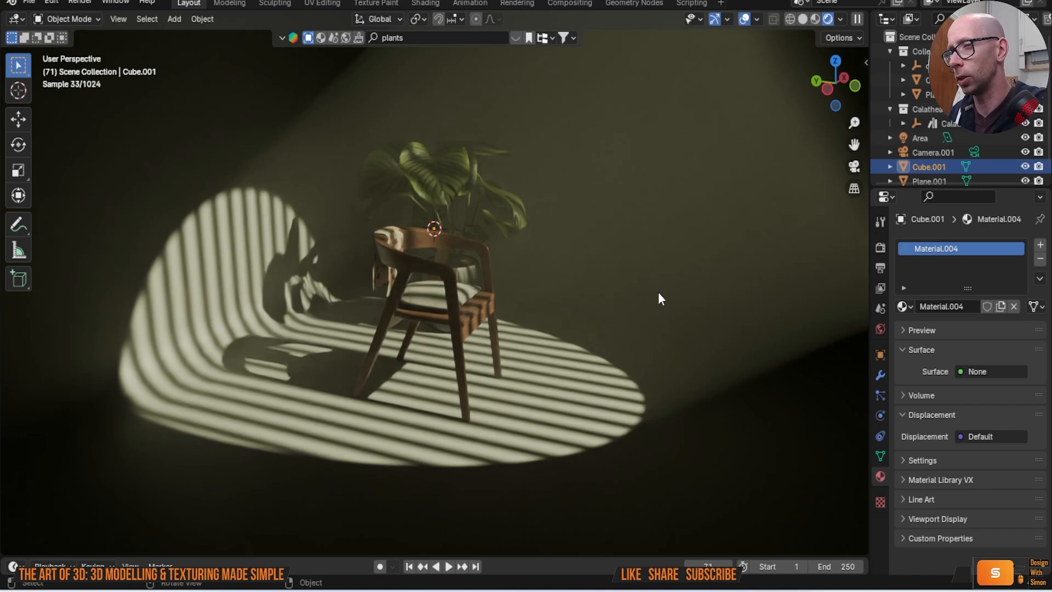
scroll(564, 329, up, 5)
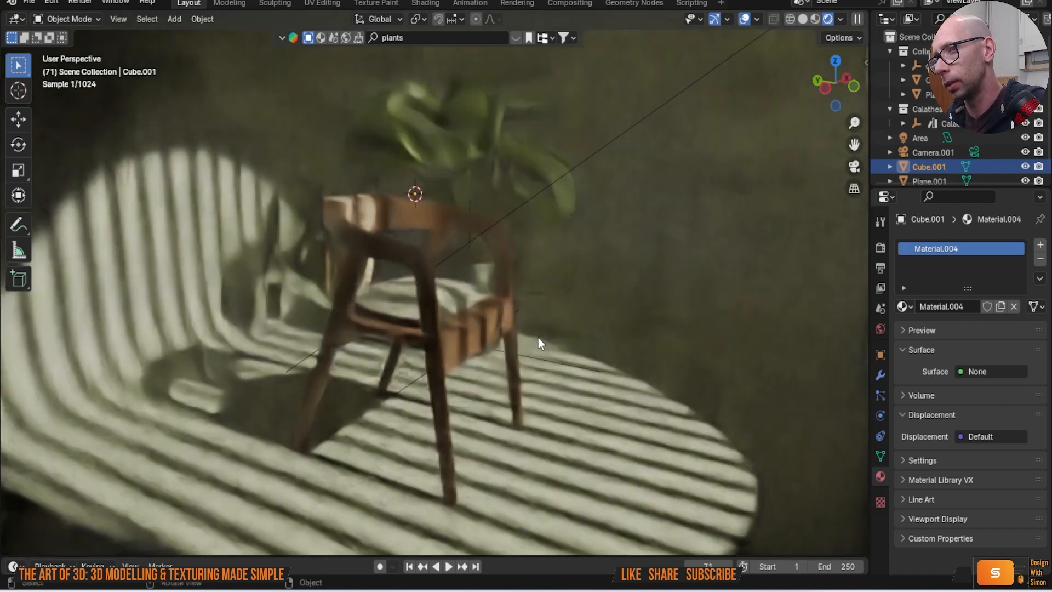
middle_drag(538, 337, 560, 318)
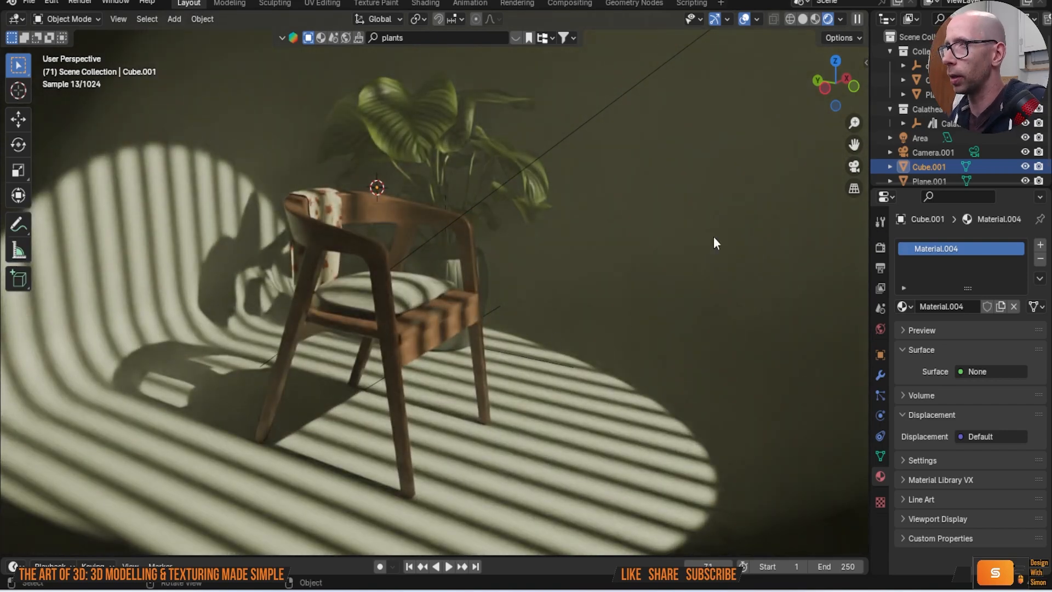
click(37, 5)
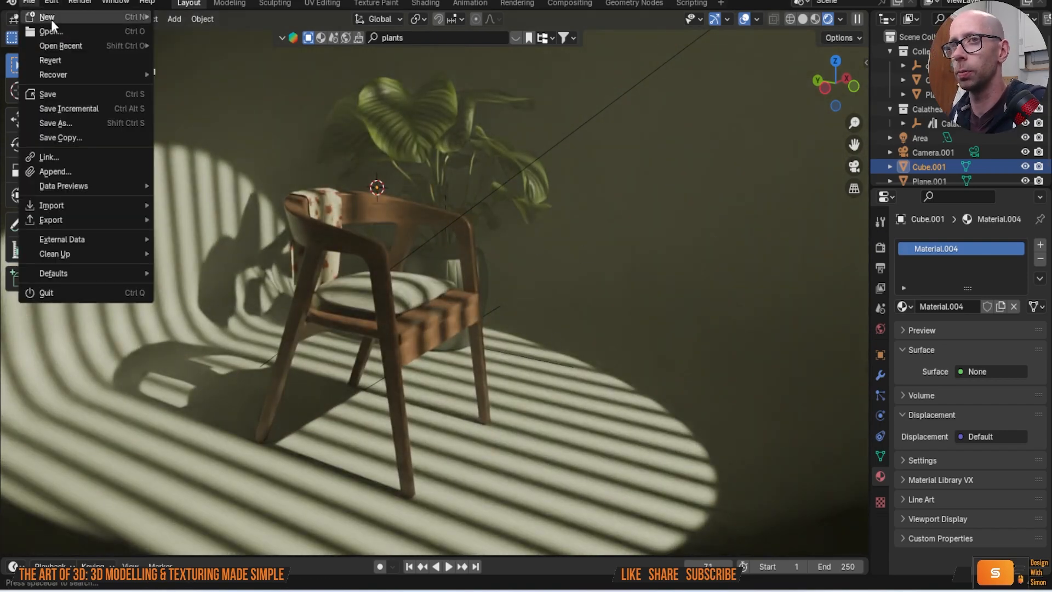
click(79, 91)
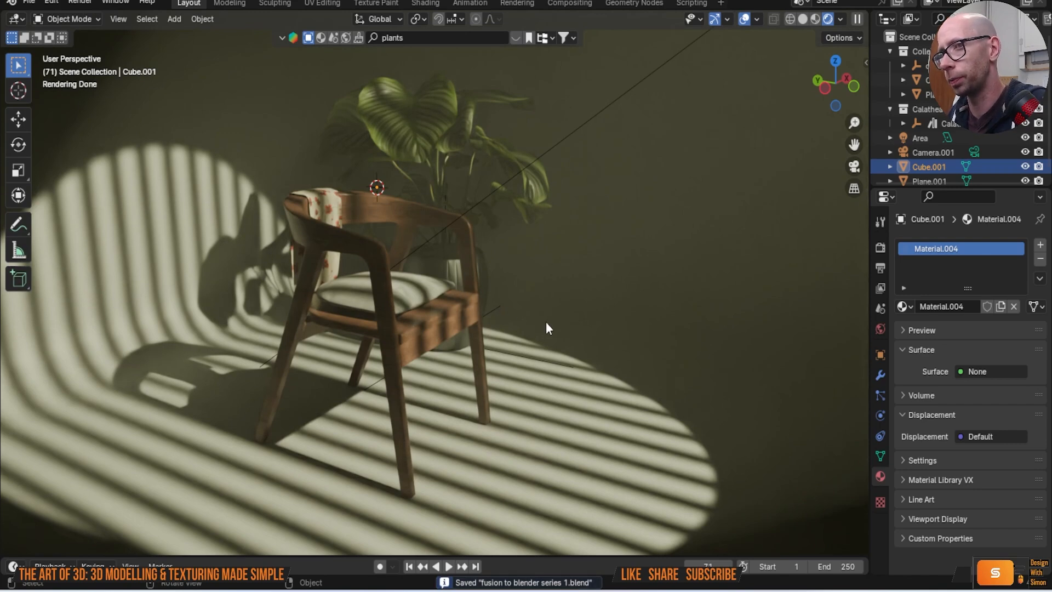
Step: Deselect the volume cube and view the whole lit scene from a distance
middle_drag(540, 331, 669, 357)
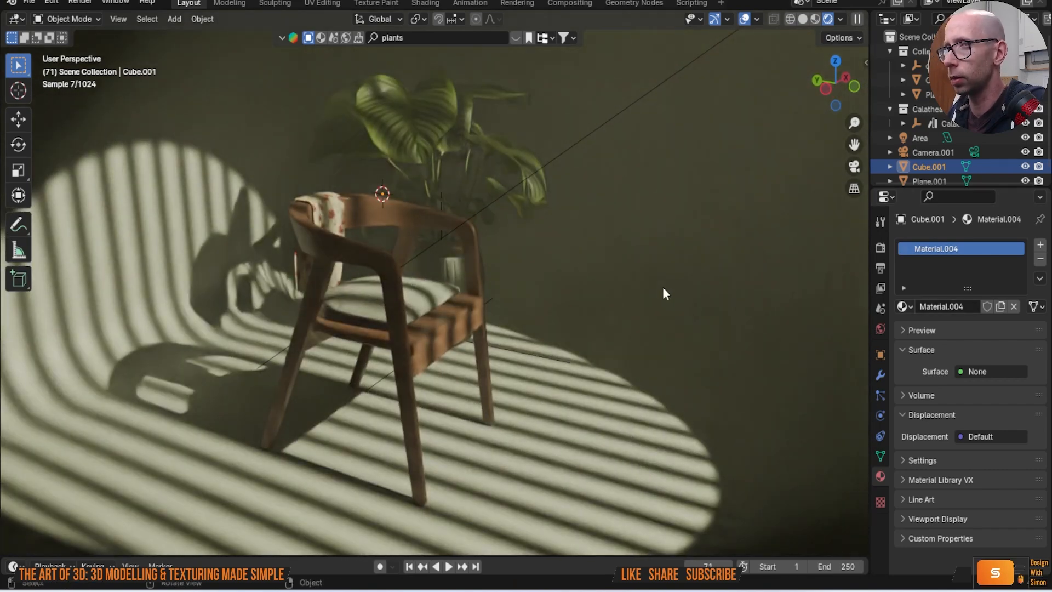
scroll(599, 287, down, 1)
scroll(599, 287, up, 1)
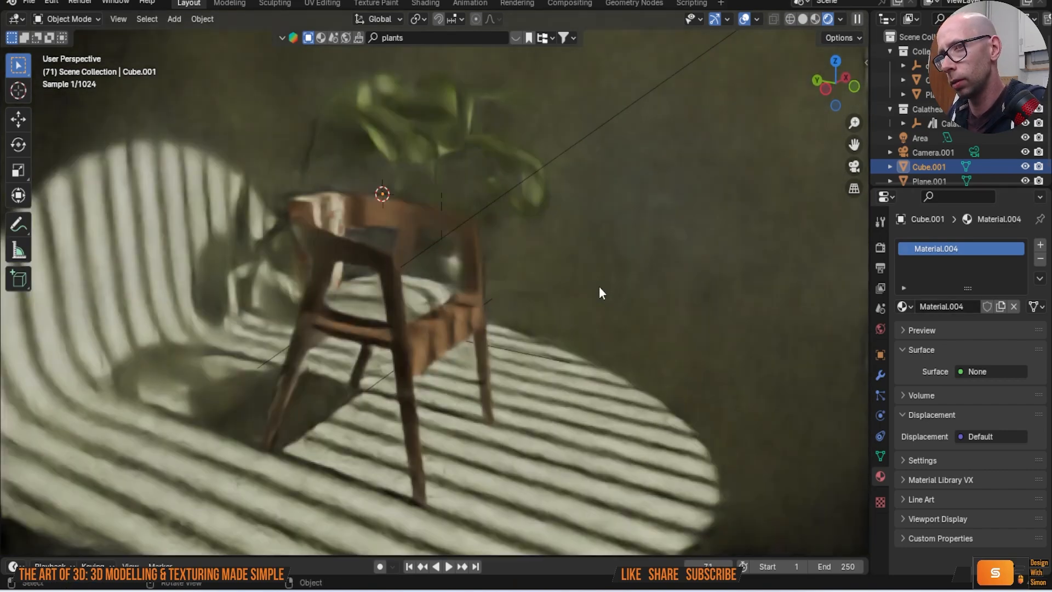
scroll(744, 334, down, 5)
key(alt+a)
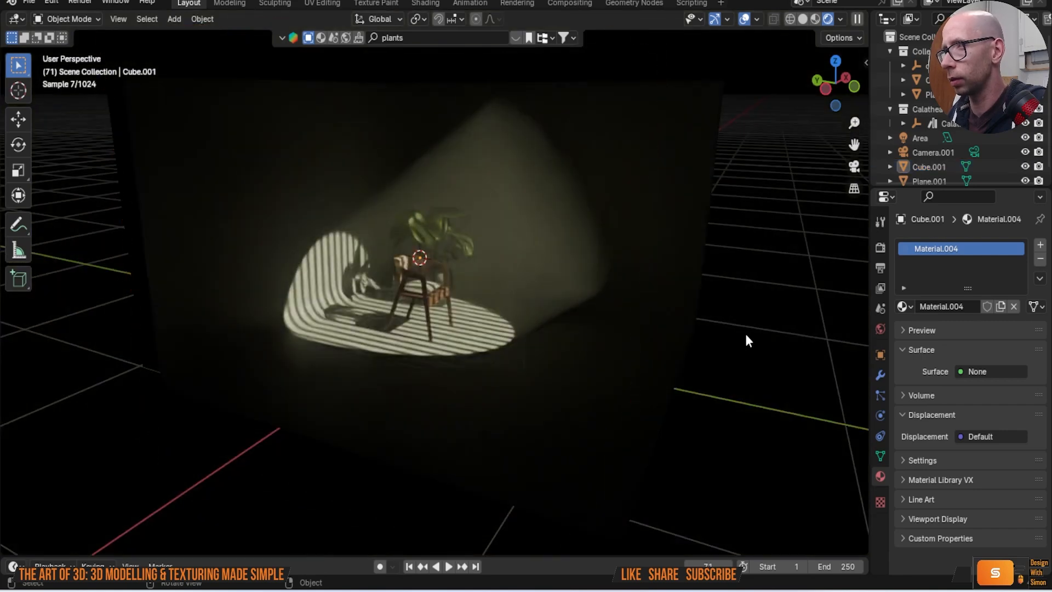
scroll(560, 307, up, 2)
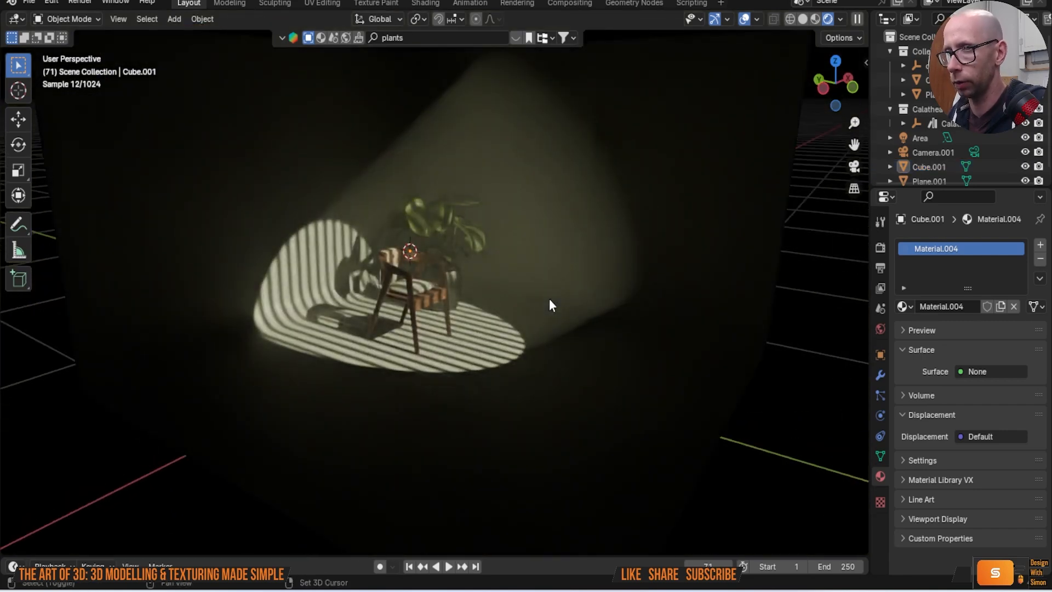
Step: Add an Irradiance Volume light probe and scale it to surround the chair and plant
key(shift+a)
mouse_move(549, 299)
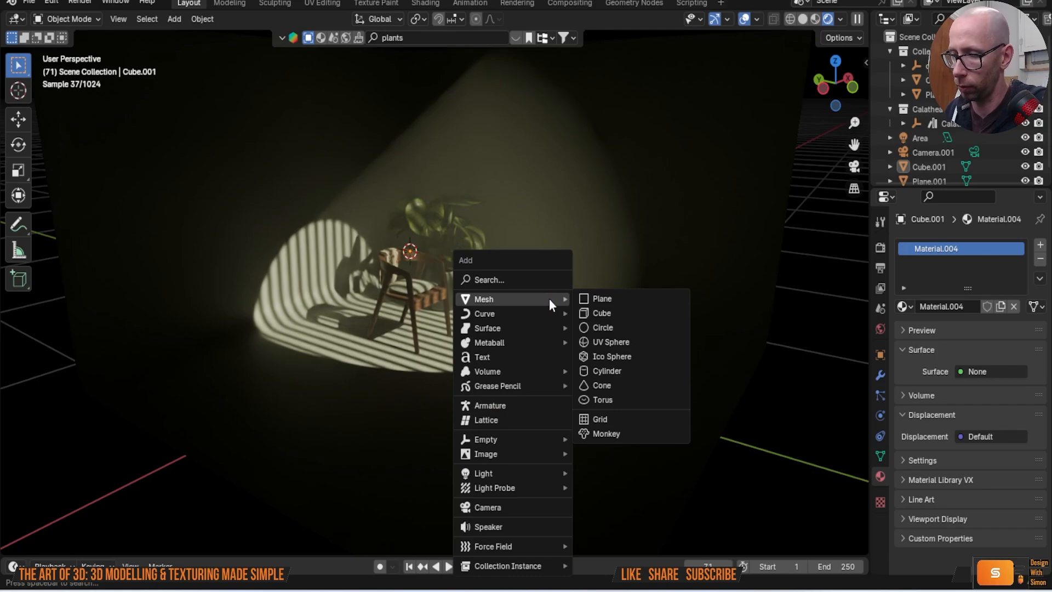
text(vo)
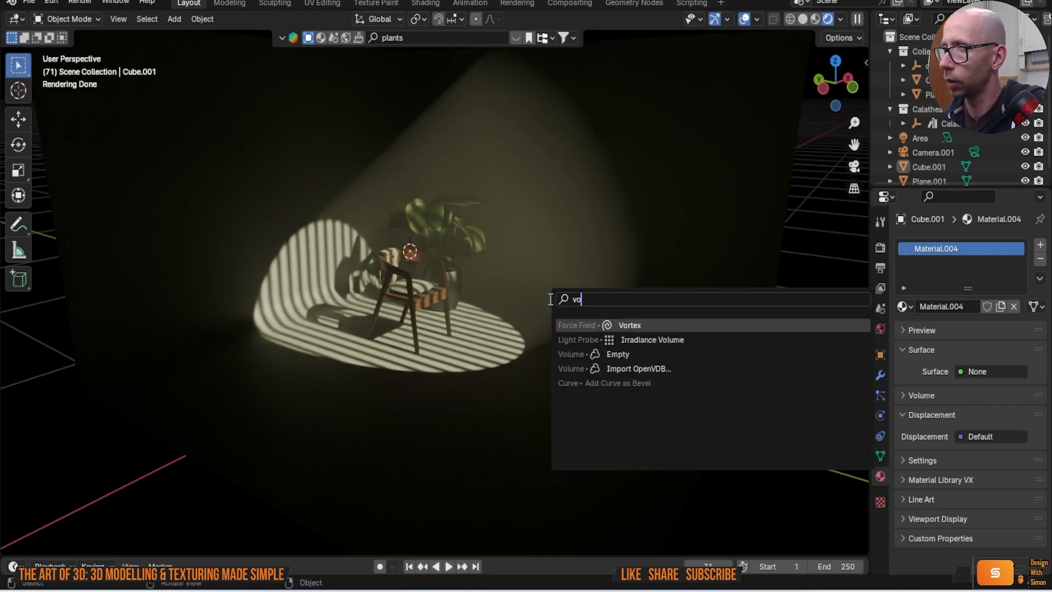
click(649, 341)
key(s)
middle_drag(486, 269, 485, 229)
key(s)
click(459, 253)
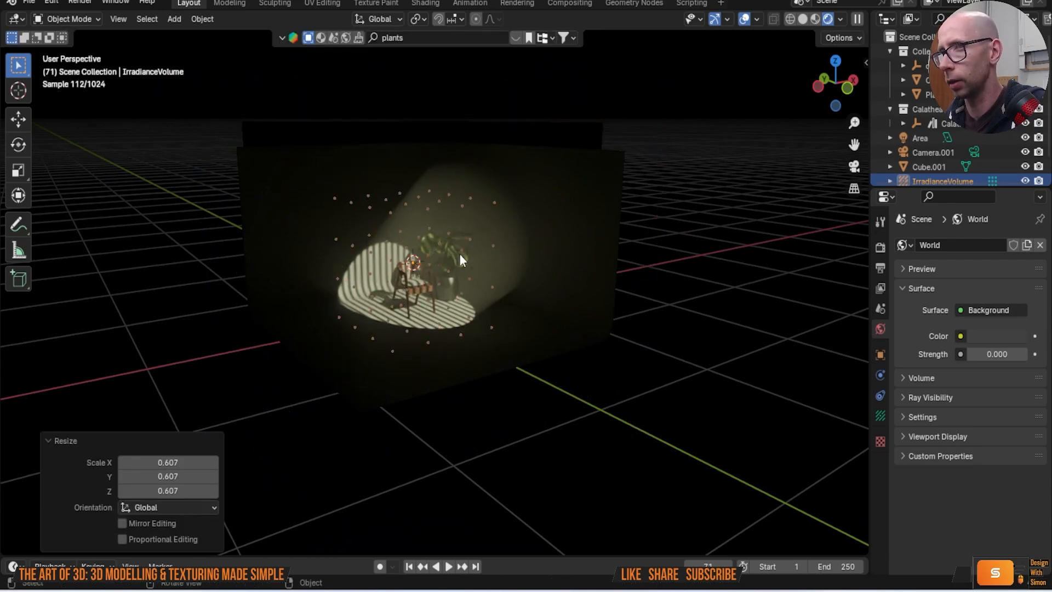
scroll(469, 281, up, 8)
scroll(521, 287, down, 8)
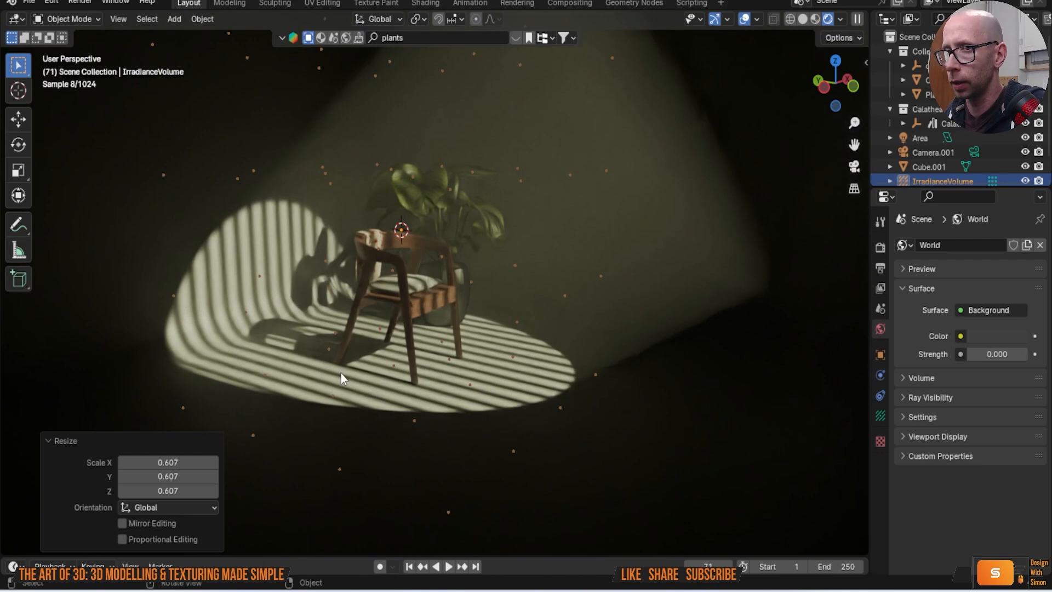
Step: Set the Irradiance Volume's resolution to 10 in X, Y and Z
click(880, 416)
click(1004, 334)
text(10)
key(Return)
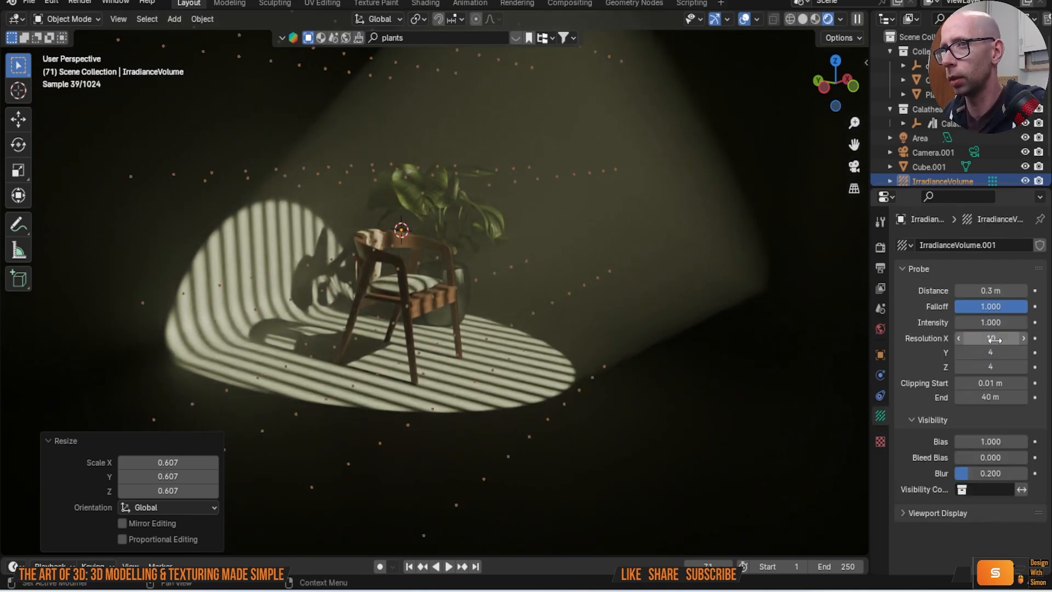
click(996, 355)
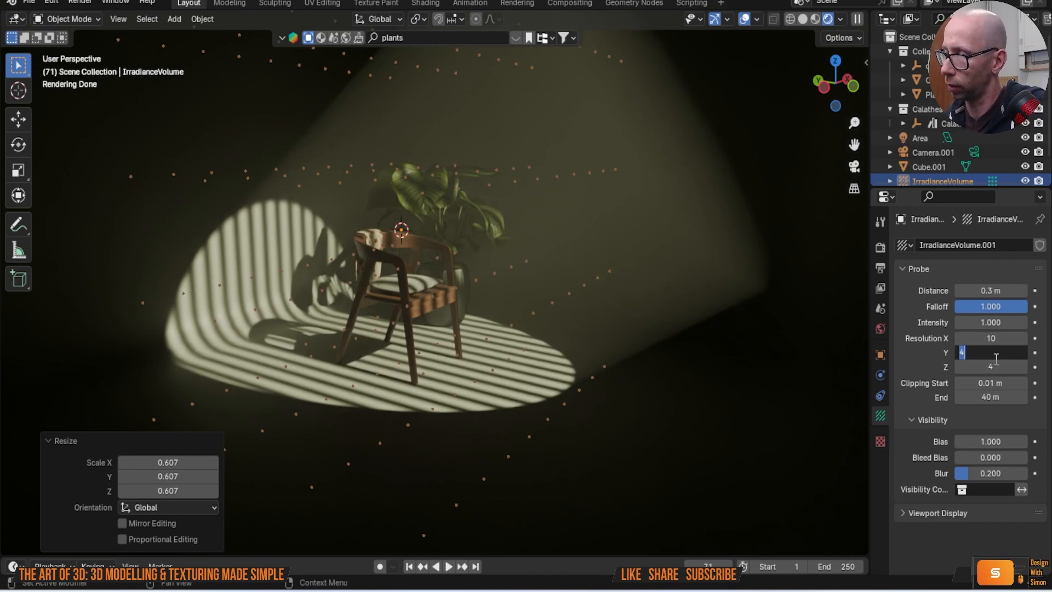
text(10)
key(Return)
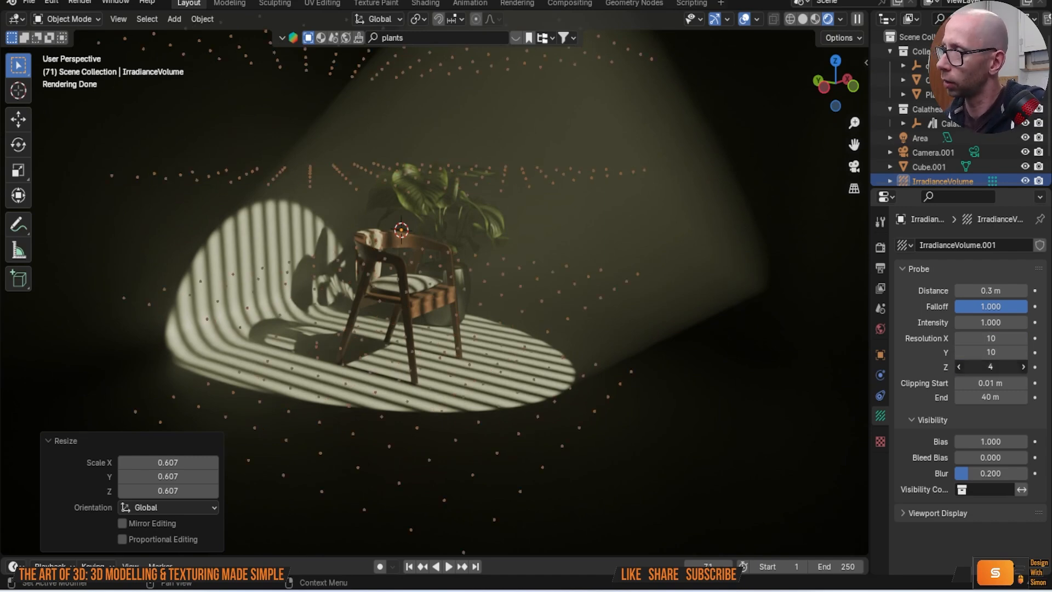
click(991, 371)
text(10)
key(Return)
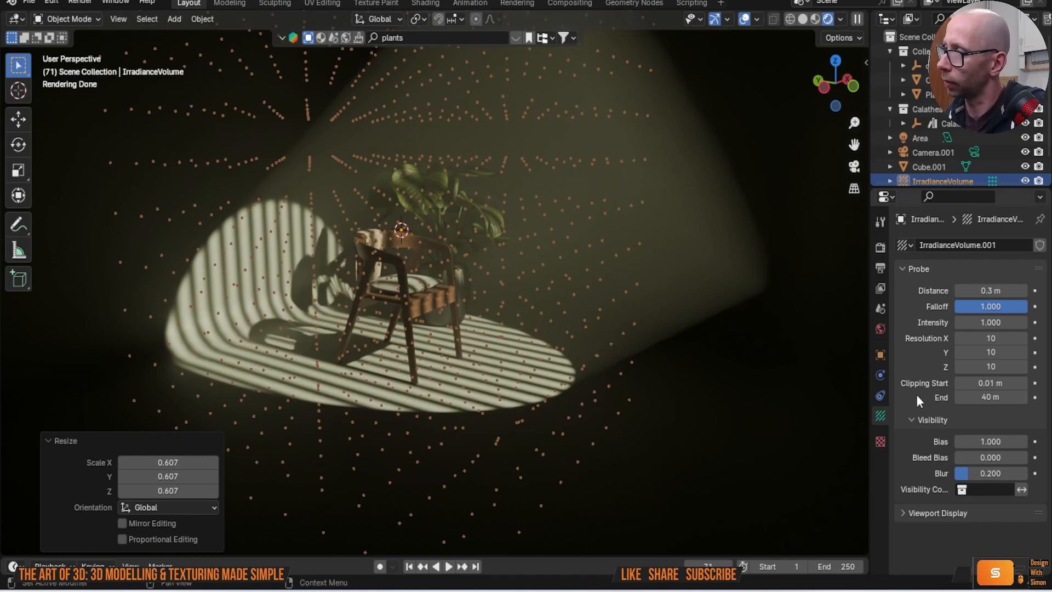
Step: Look through the render settings and the Irradiance Volume's object constraints for probe-related options
click(880, 248)
scroll(941, 449, down, 10)
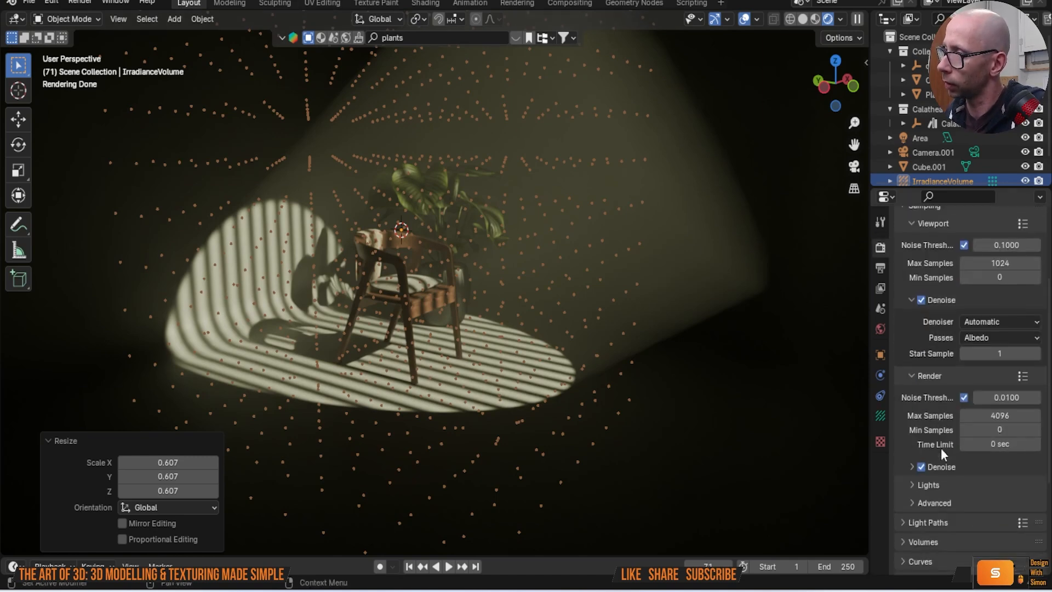
scroll(939, 446, up, 10)
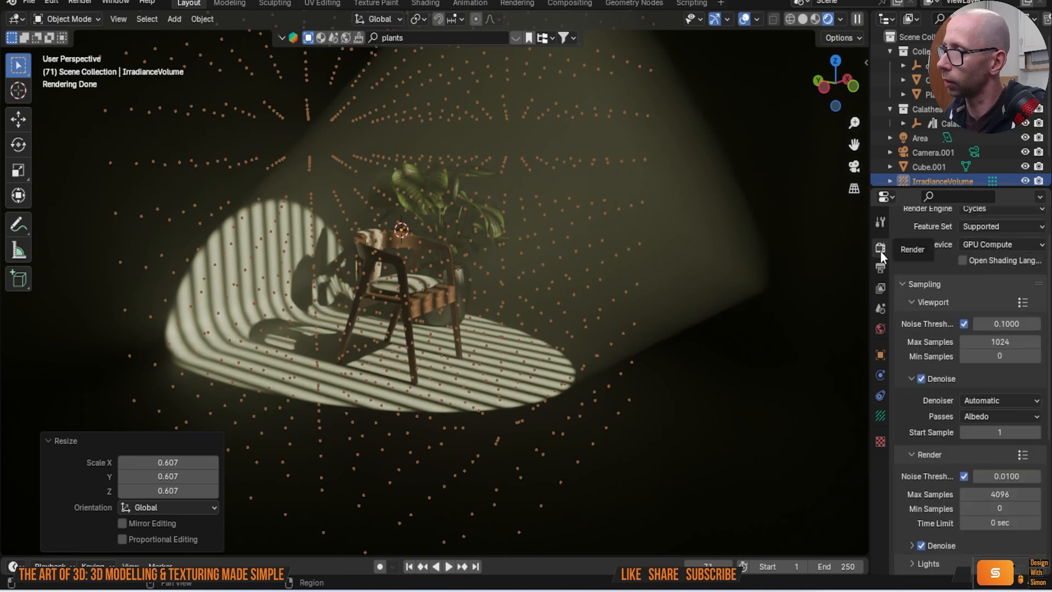
scroll(925, 364, down, 7)
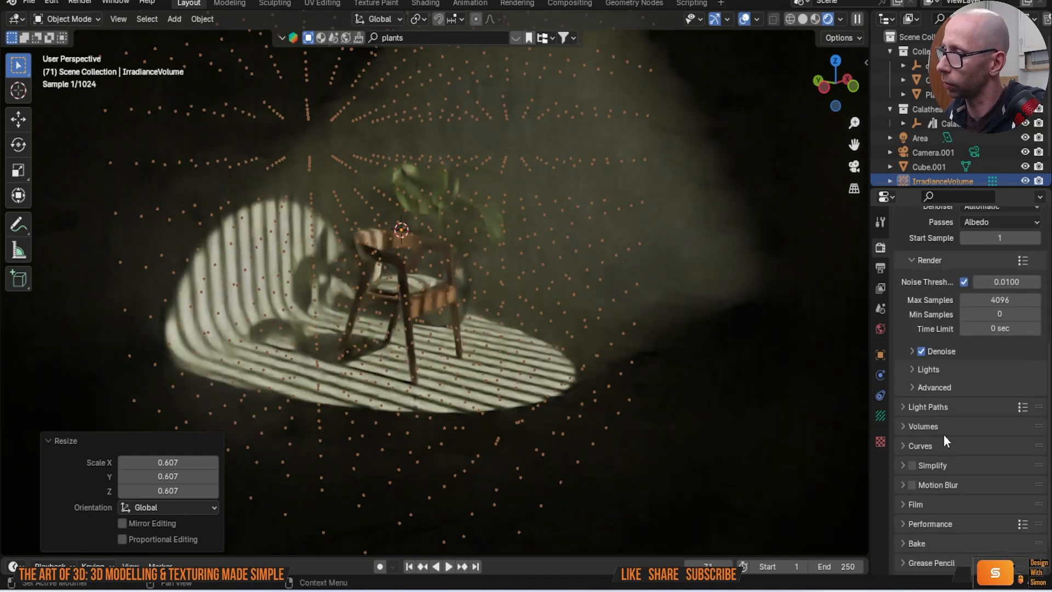
scroll(974, 514, up, 8)
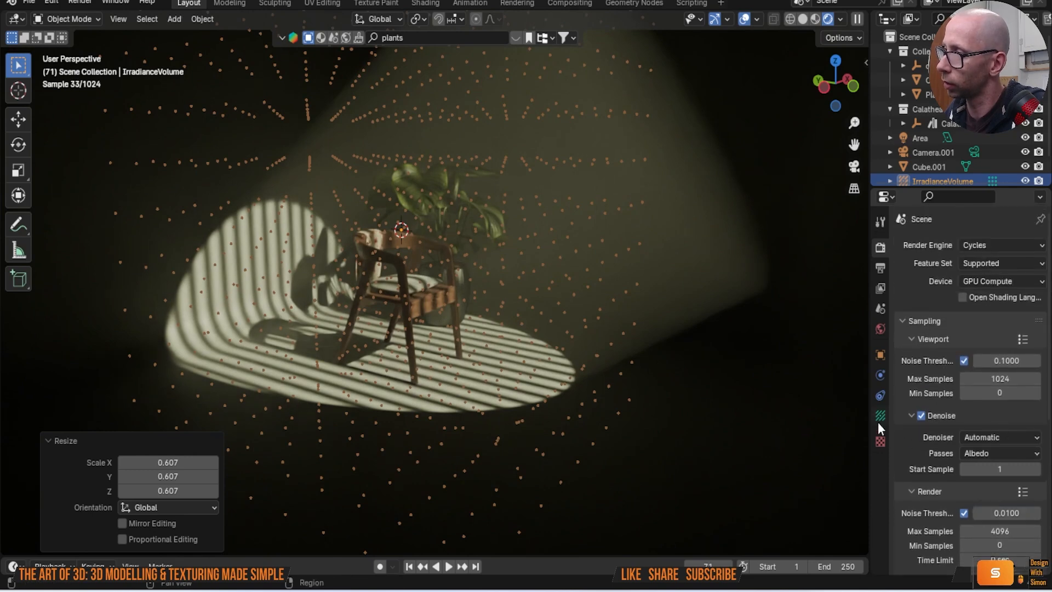
click(880, 397)
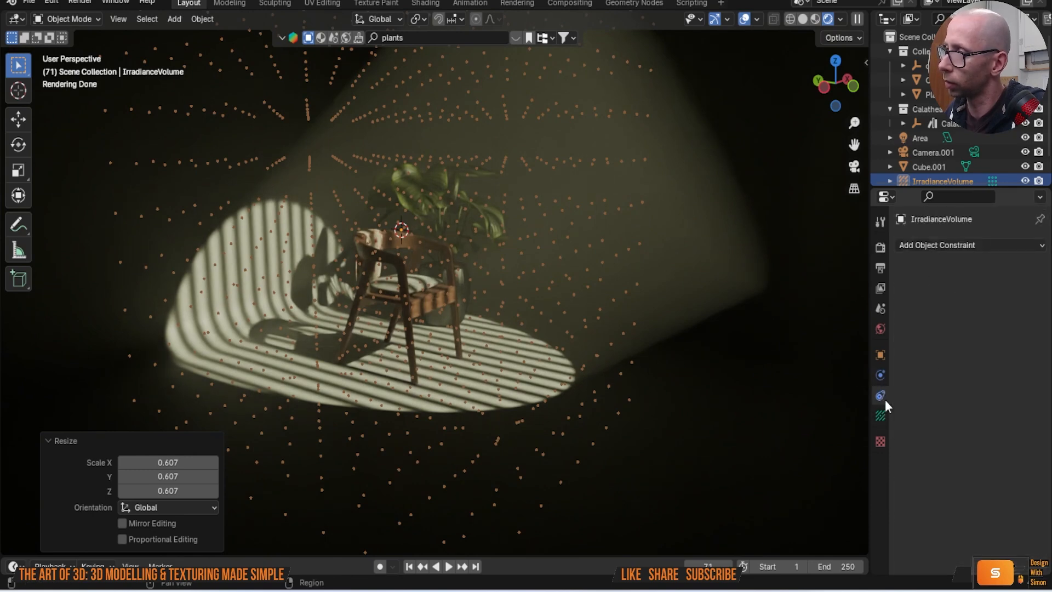
scroll(712, 329, down, 5)
Step: Deselect the Irradiance Volume and view the whole foggy scene from a distance
click(752, 355)
scroll(794, 359, up, 6)
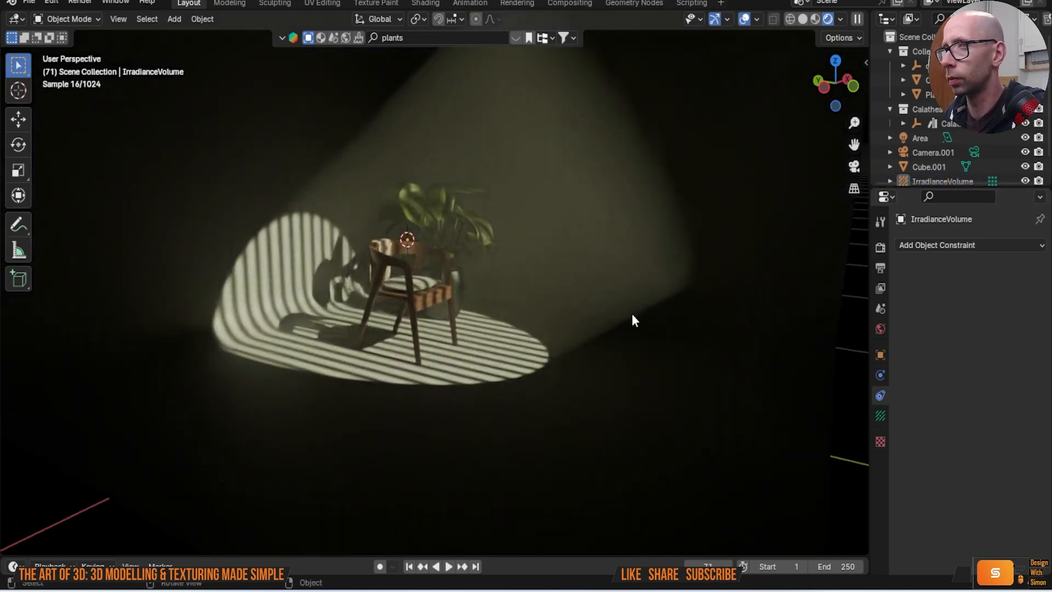
scroll(660, 285, down, 5)
middle_drag(659, 287, 652, 291)
scroll(941, 147, down, 2)
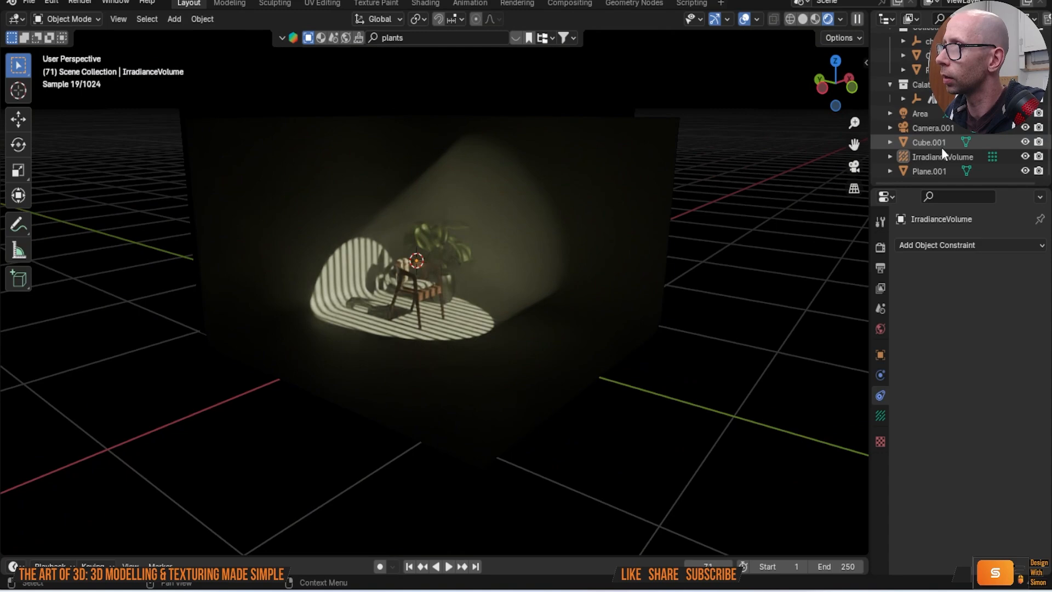
Step: Select the Area light and review its light, beam shape and node settings
click(924, 114)
scroll(564, 291, up, 8)
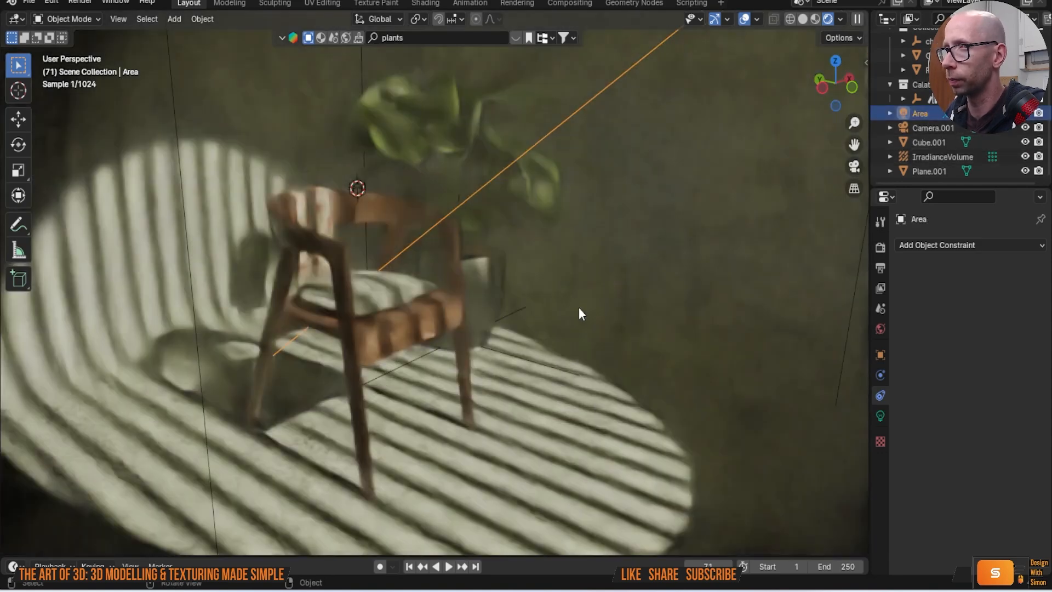
middle_drag(640, 334, 655, 332)
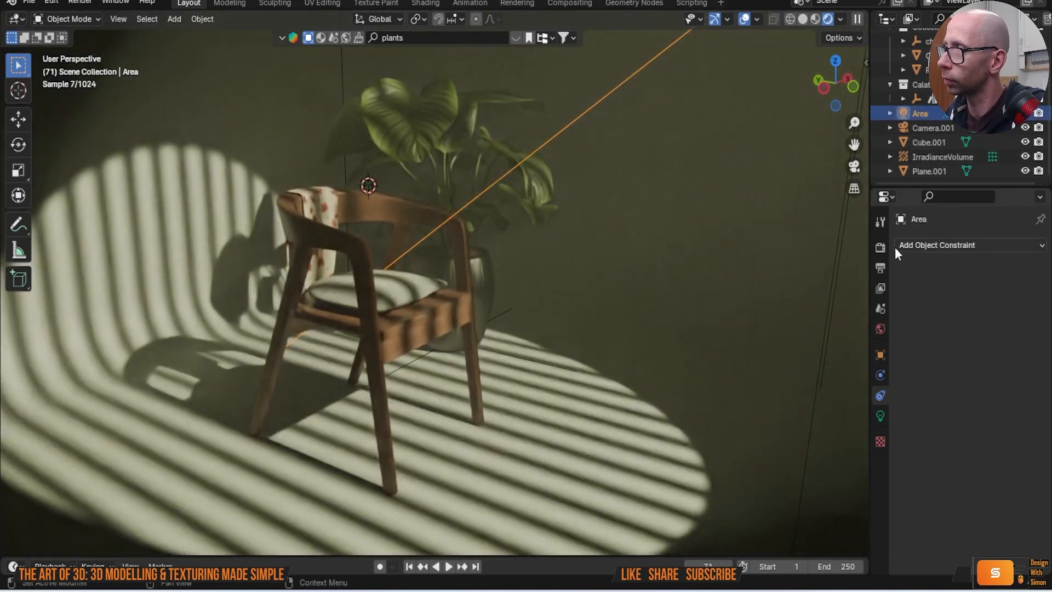
click(880, 416)
scroll(917, 445, down, 5)
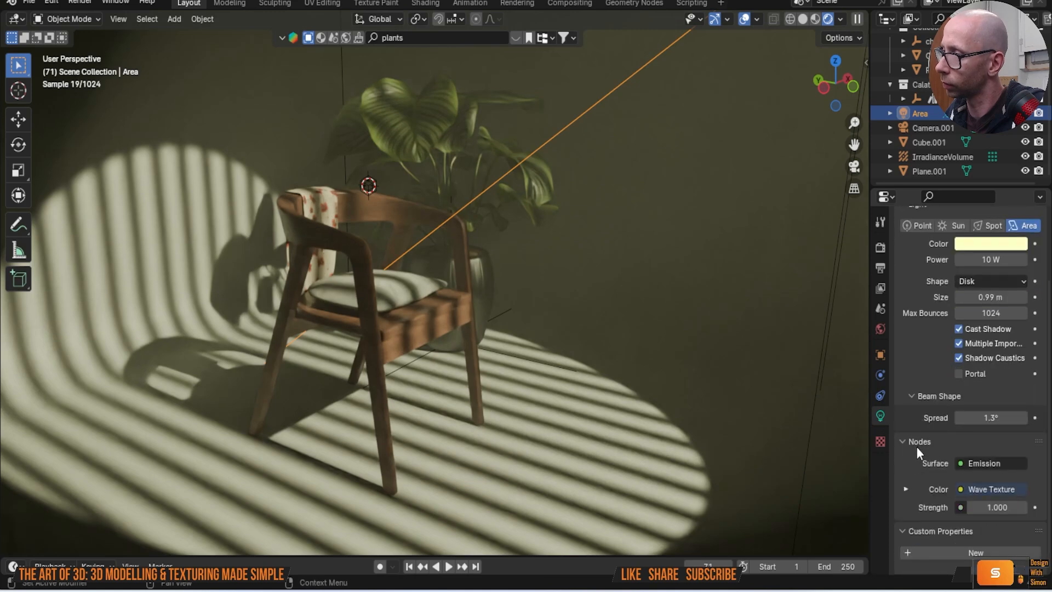
scroll(927, 441, up, 4)
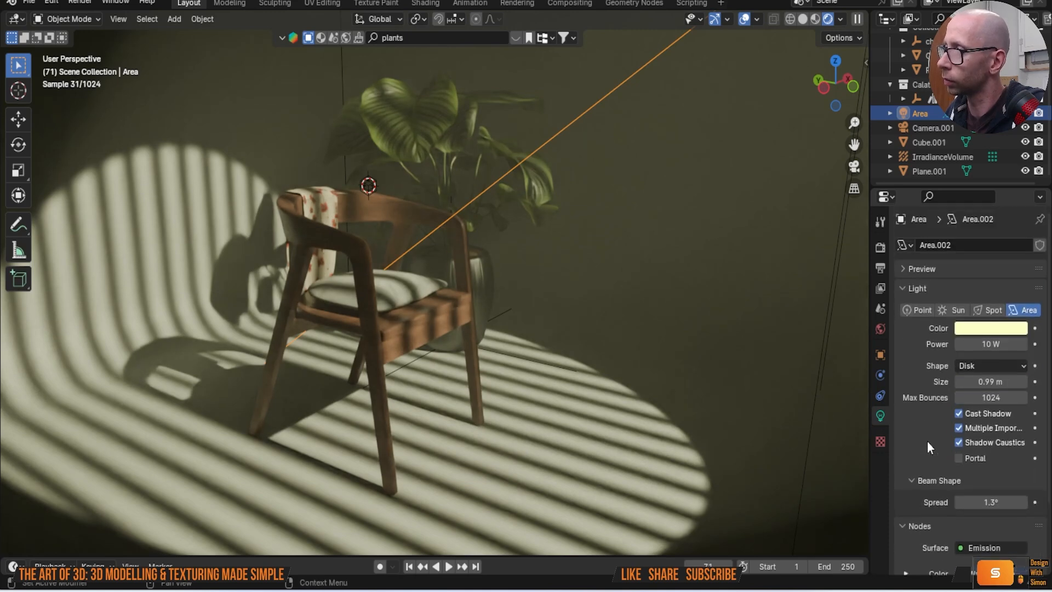
Step: Expand the Bake section of the render settings and examine its influence, output and margin options
click(880, 247)
scroll(915, 433, down, 6)
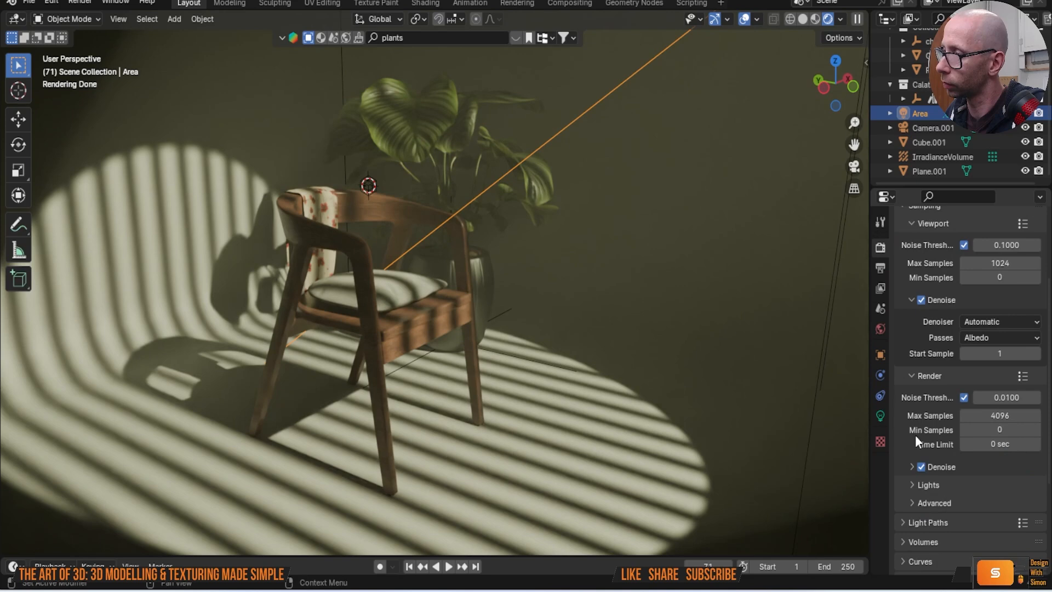
scroll(945, 504, down, 1)
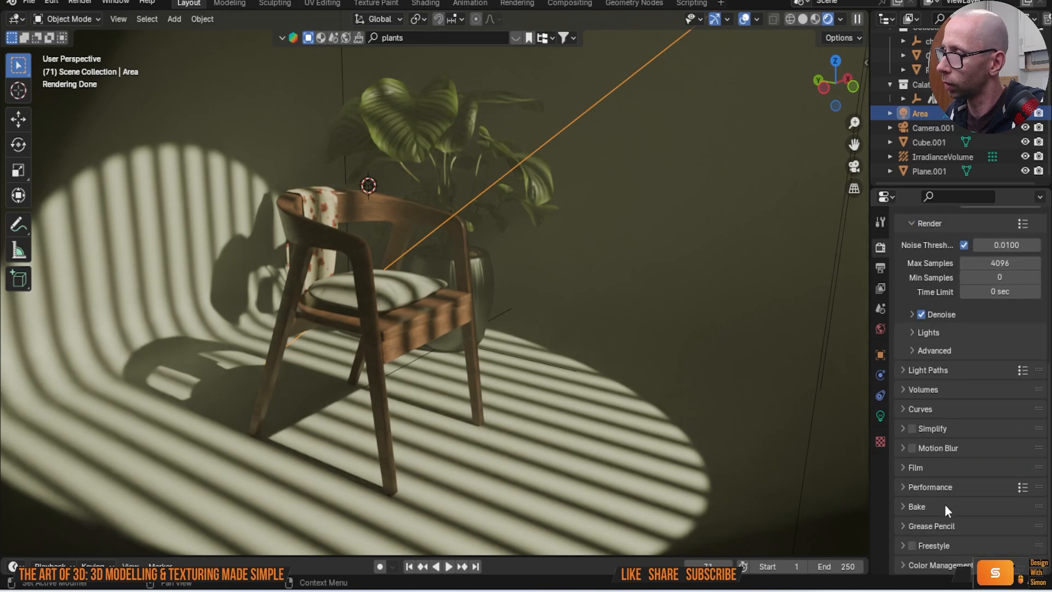
click(904, 507)
scroll(905, 507, down, 6)
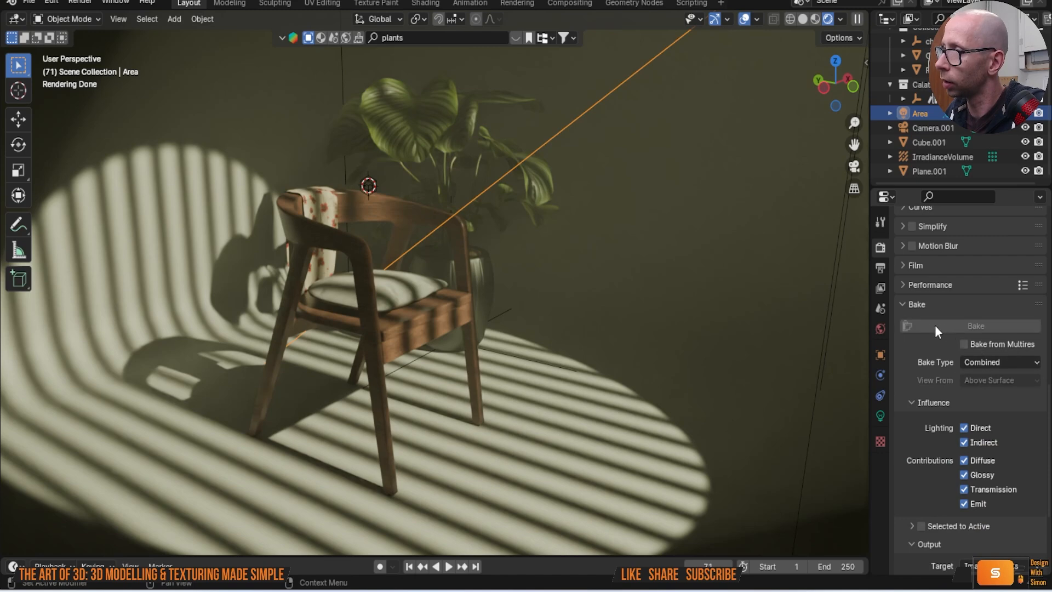
scroll(925, 354, down, 5)
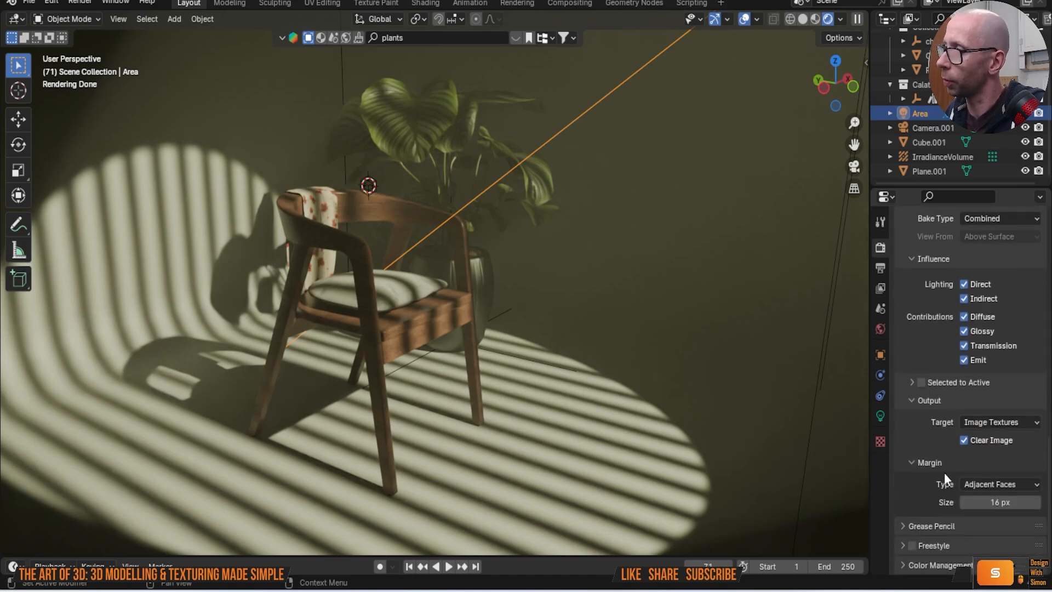
scroll(579, 334, up, 4)
Step: Add a new camera to the scene, starting from an angled view of the chair
middle_drag(602, 340, 655, 362)
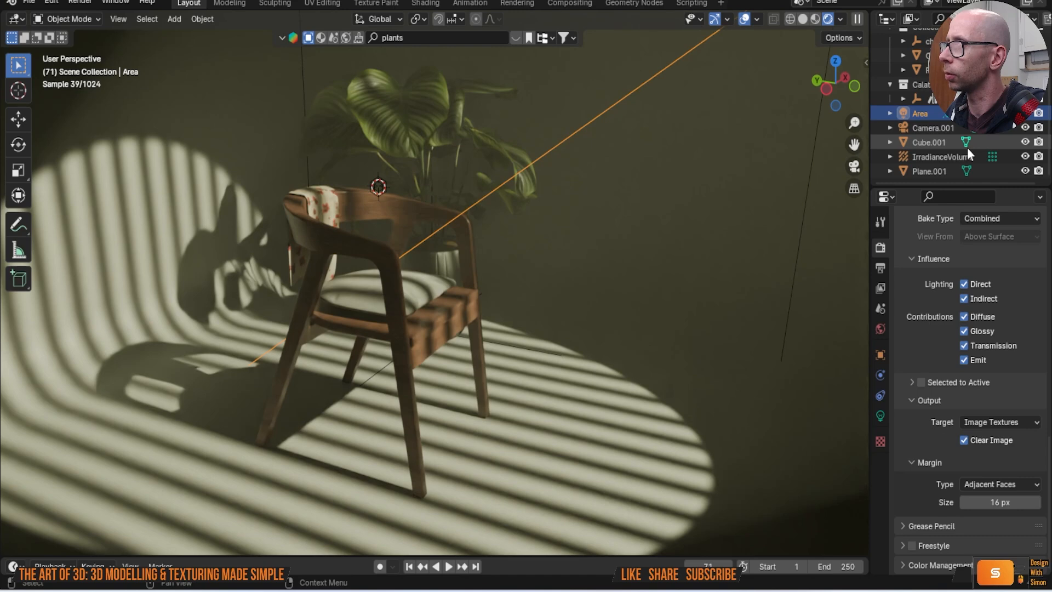
scroll(968, 147, up, 2)
key(shift+a)
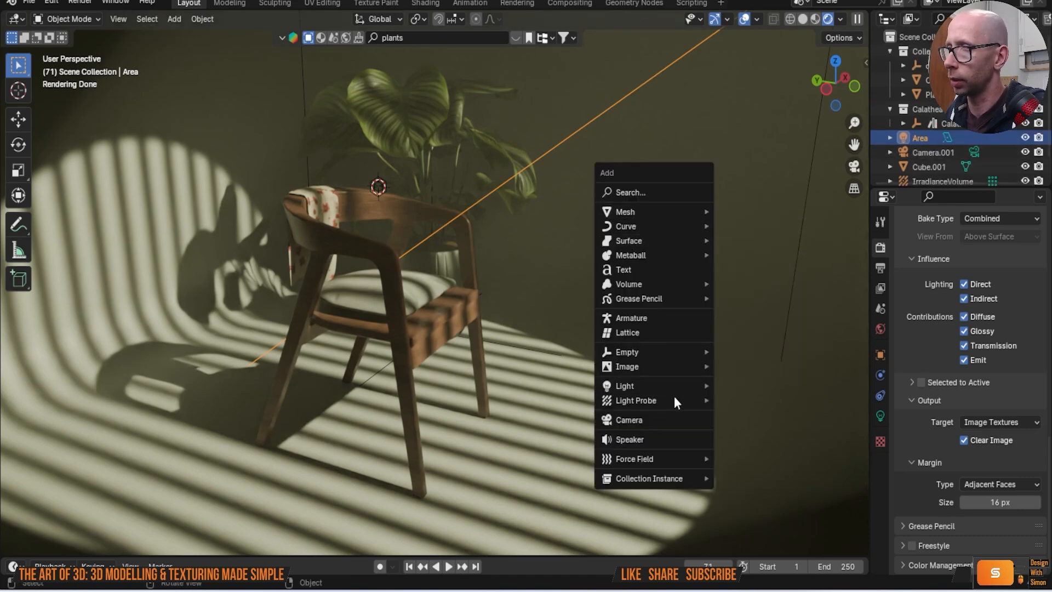
click(683, 418)
scroll(485, 320, down, 2)
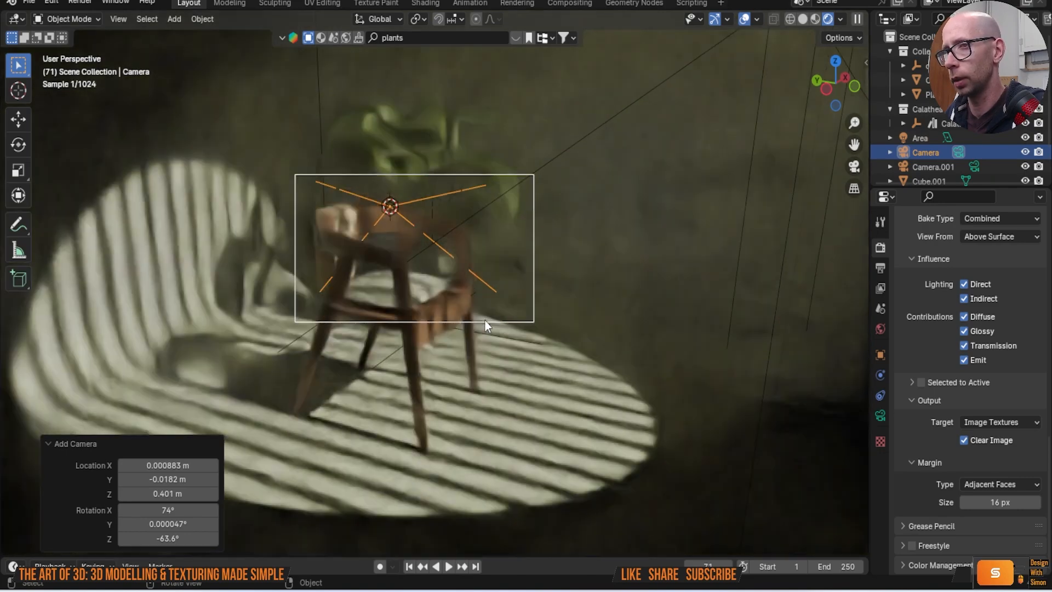
click(118, 19)
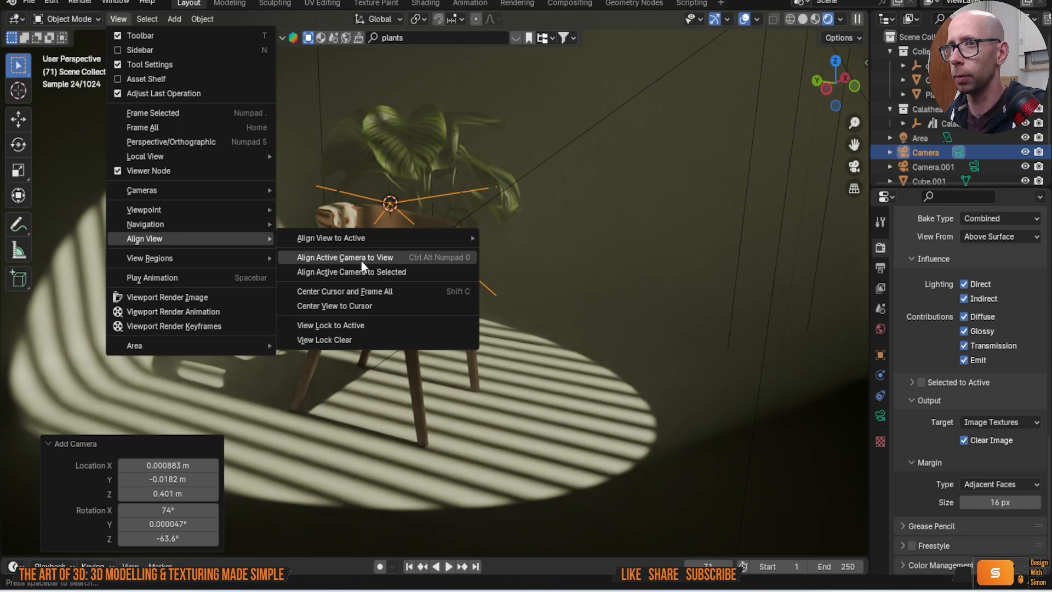
click(124, 21)
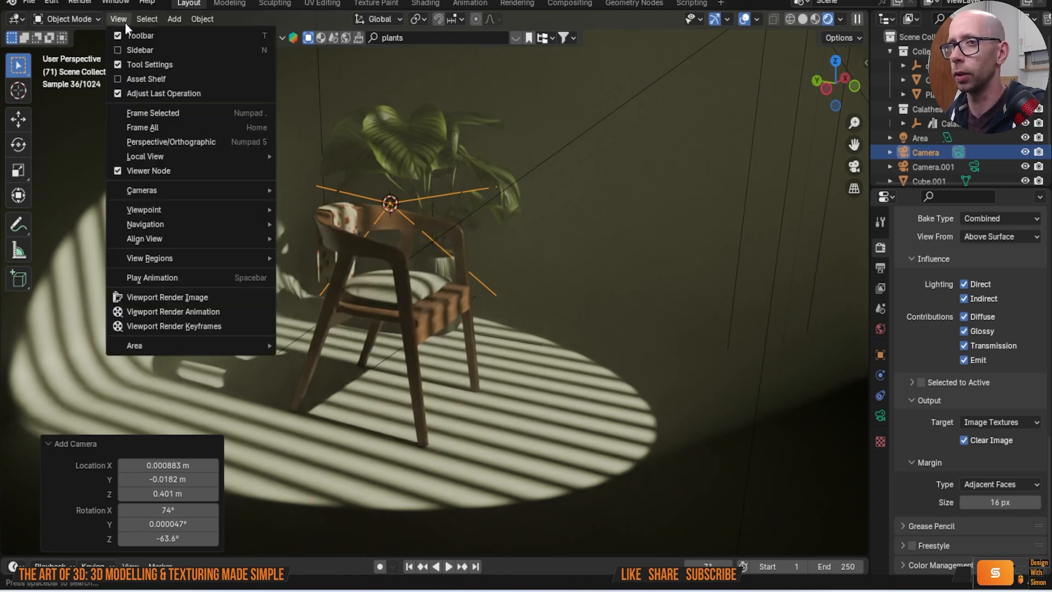
mouse_move(242, 214)
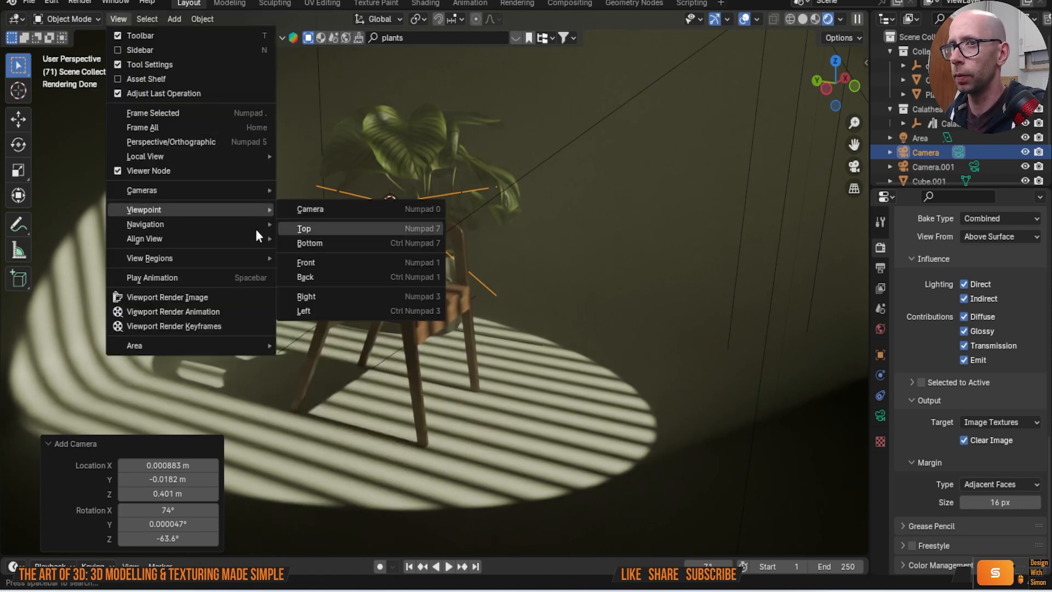
mouse_move(236, 242)
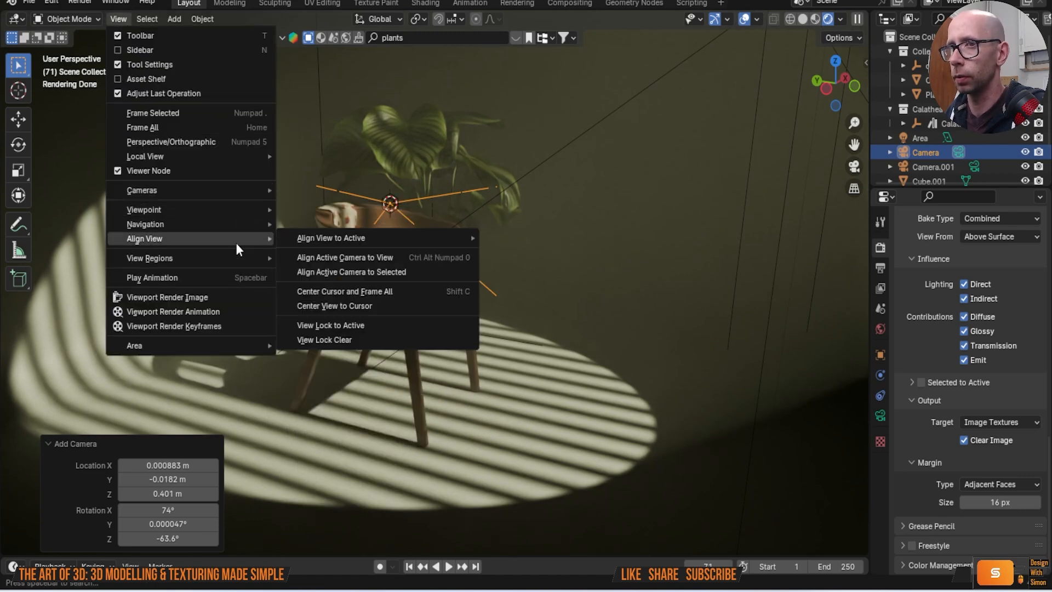
right_click(386, 252)
click(604, 294)
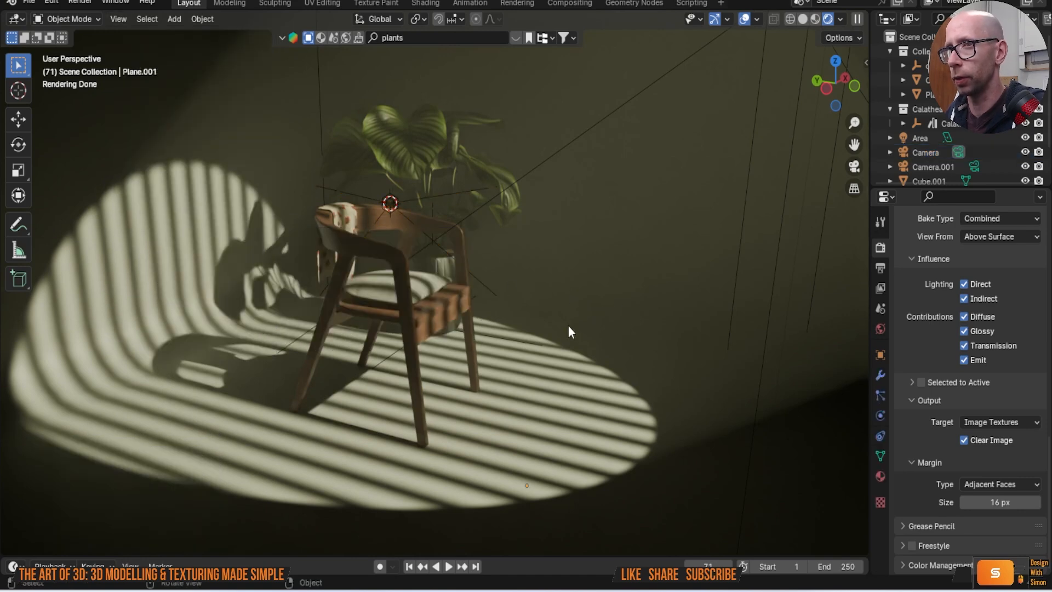
Step: Align the active camera to the viewport, adjust the viewing angle on the chair and plant, and align the camera again
key(q)
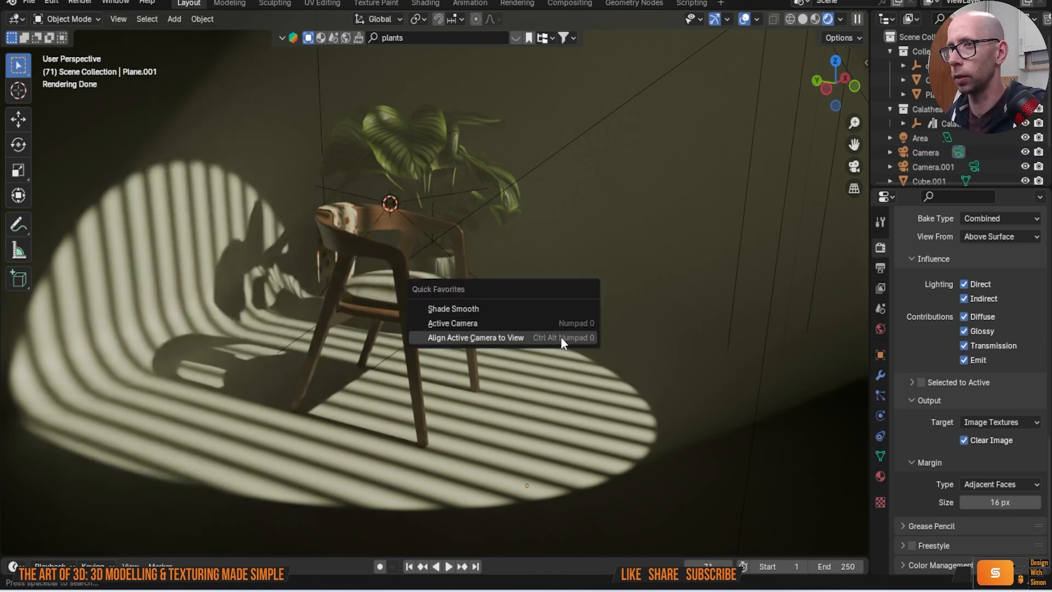
click(496, 337)
middle_drag(673, 339, 646, 320)
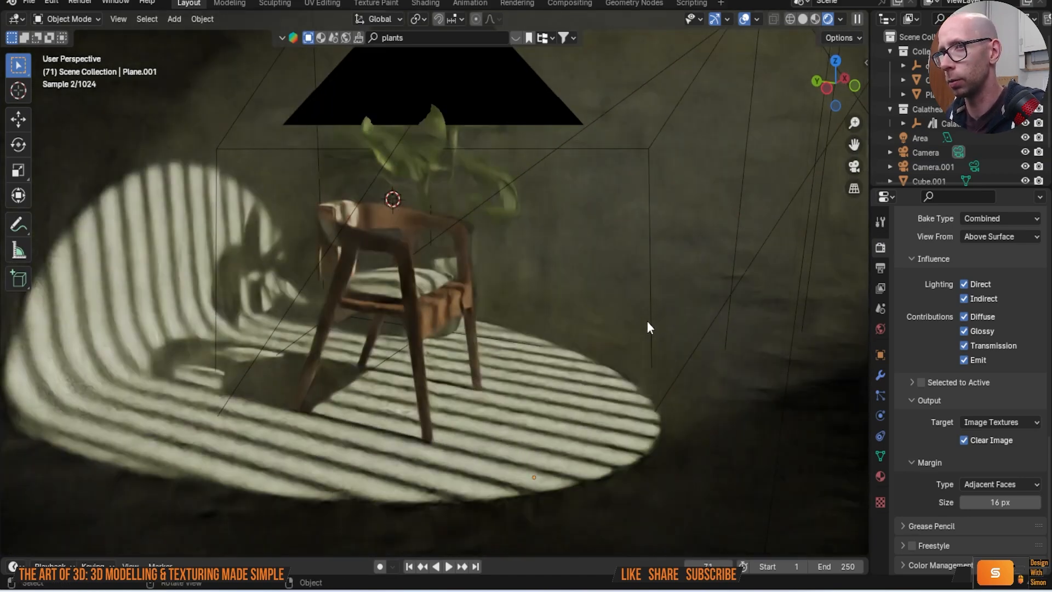
key(q)
click(647, 320)
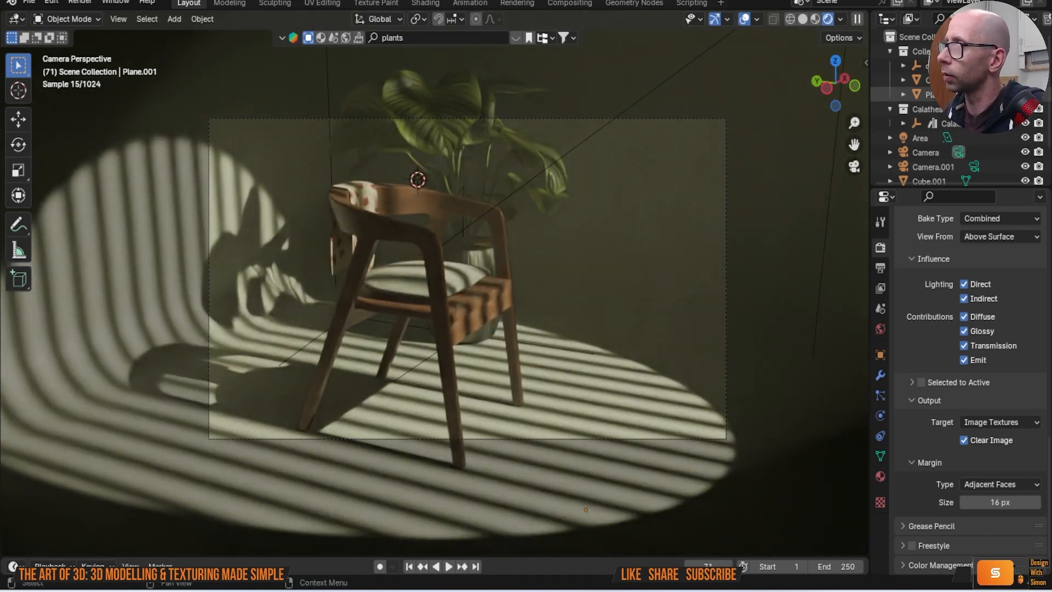
scroll(955, 134, down, 3)
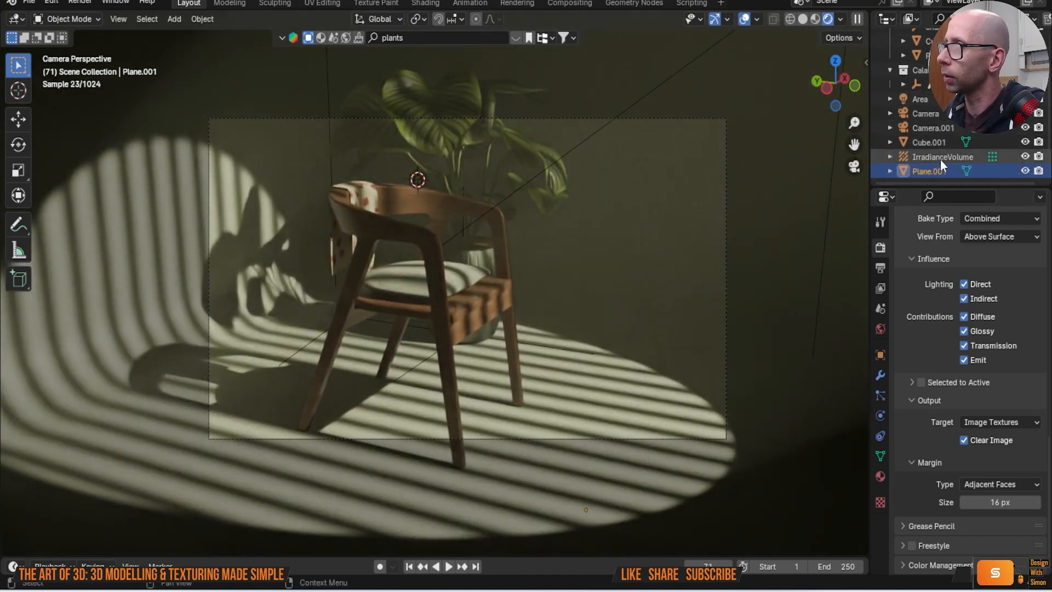
Step: Select Camera.001 and set its focal length to 60 mm
click(930, 127)
click(881, 415)
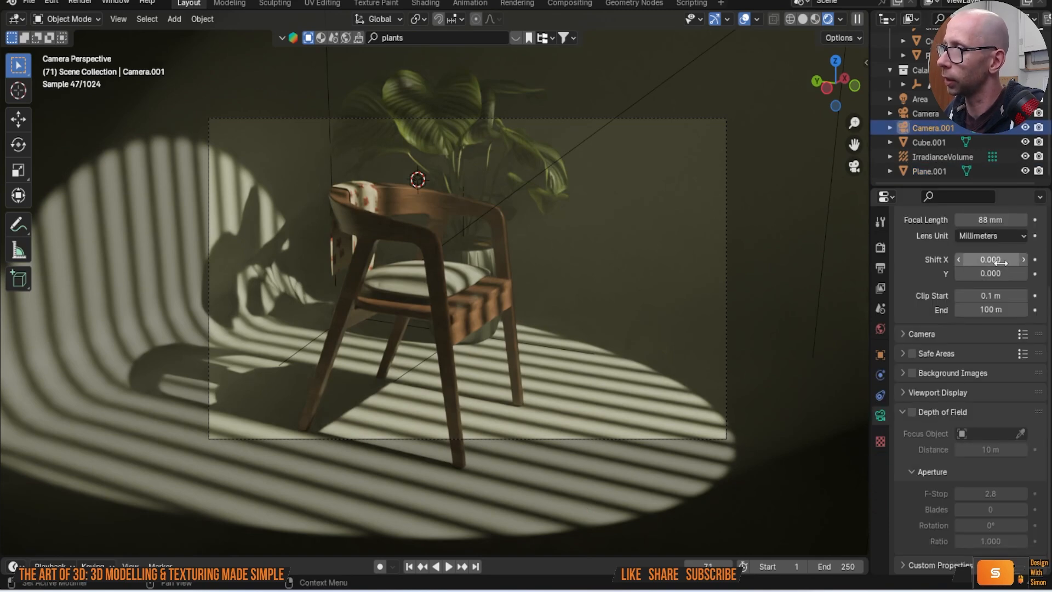
drag(996, 219, 972, 219)
scroll(675, 304, down, 1)
Step: Raise the world background strength to 1.900 to light the surroundings of the scene
middle_drag(675, 304, 708, 293)
scroll(670, 310, down, 6)
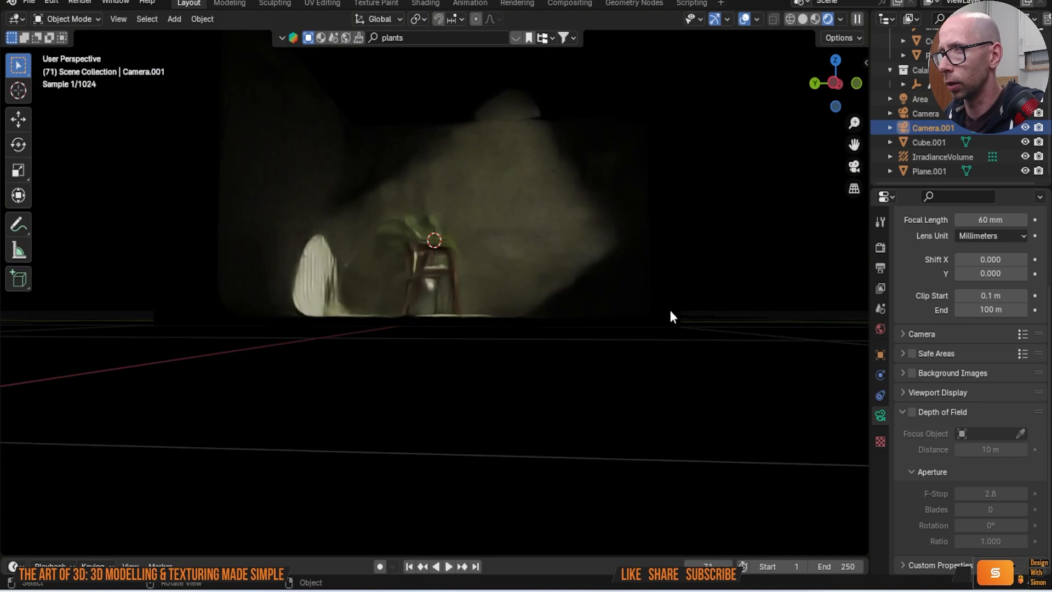
scroll(670, 312, down, 3)
click(880, 309)
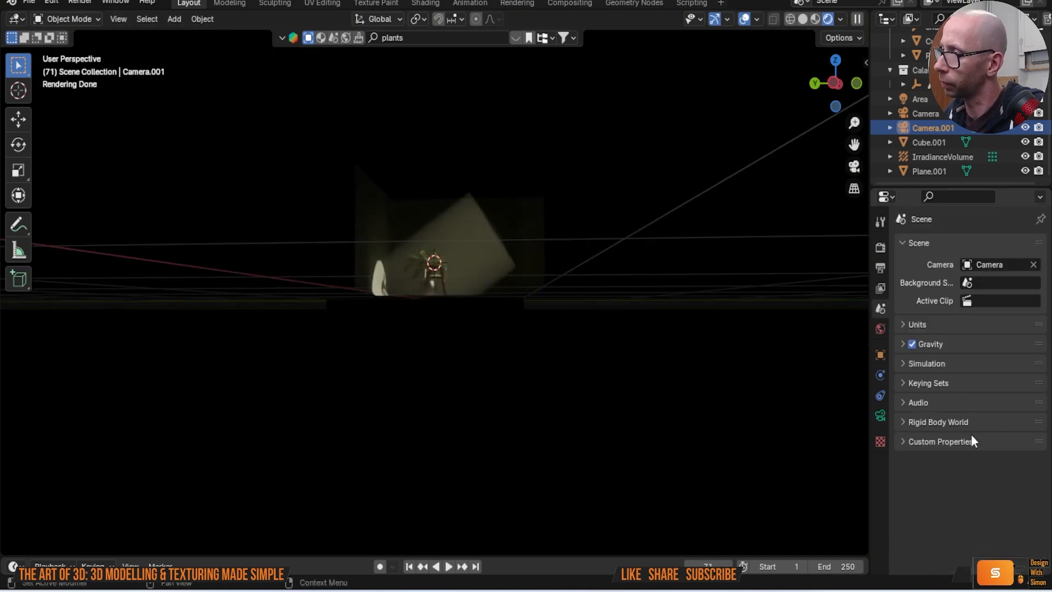
click(880, 330)
drag(999, 355, 1020, 354)
Step: Delete the extra camera Camera.001 and return to the active camera's view of the chair
scroll(570, 359, down, 3)
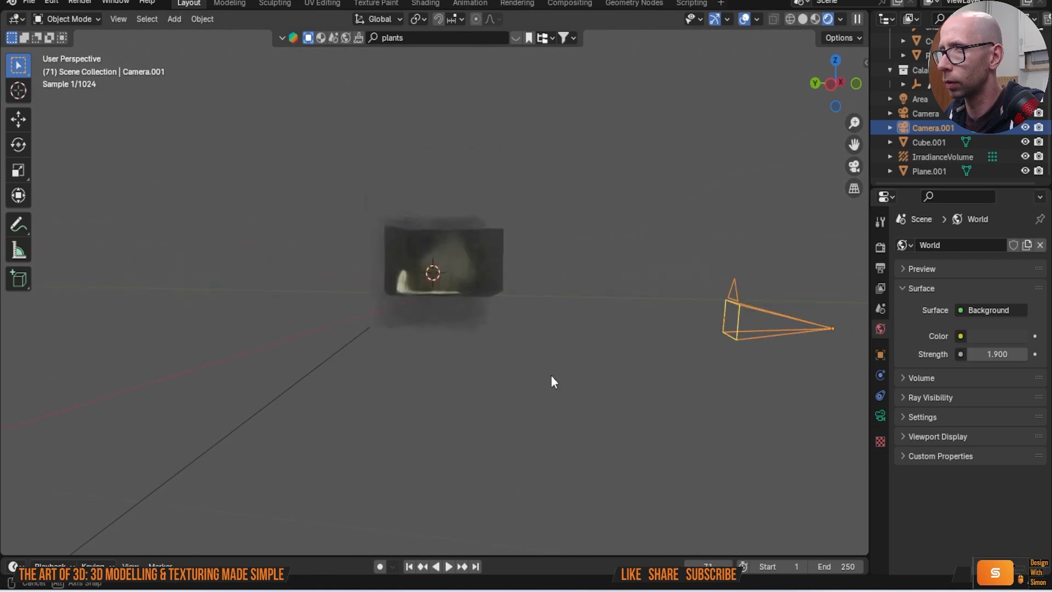
middle_drag(712, 359, 760, 399)
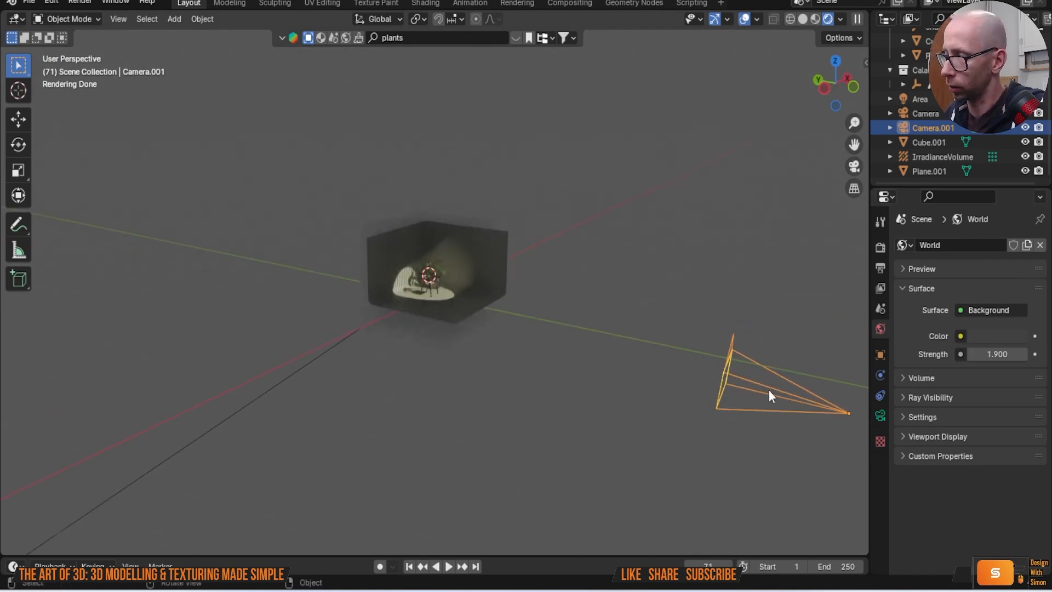
key(Delete)
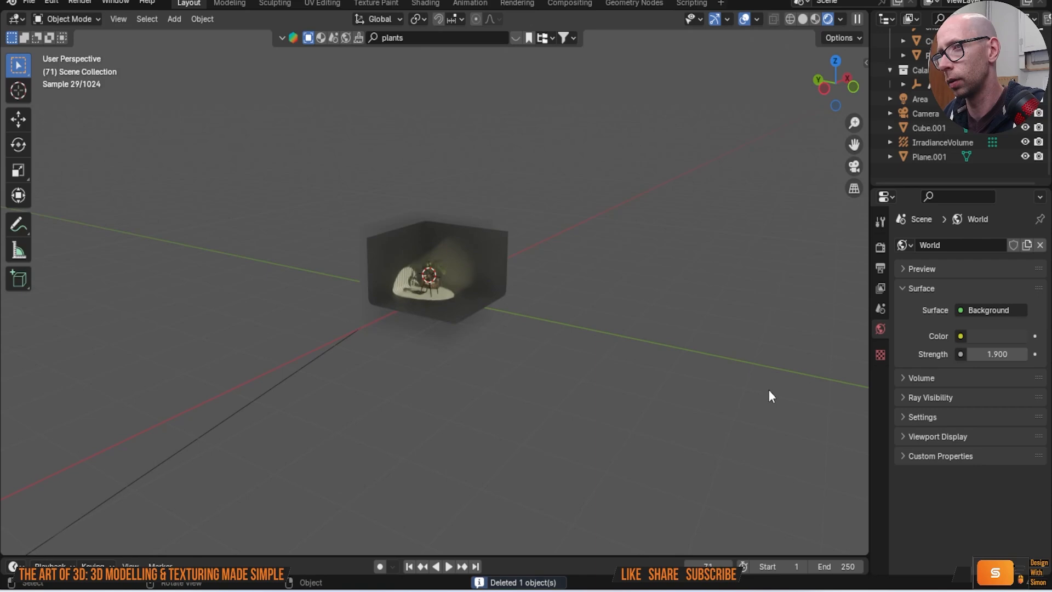
key(KP_0)
scroll(569, 315, up, 5)
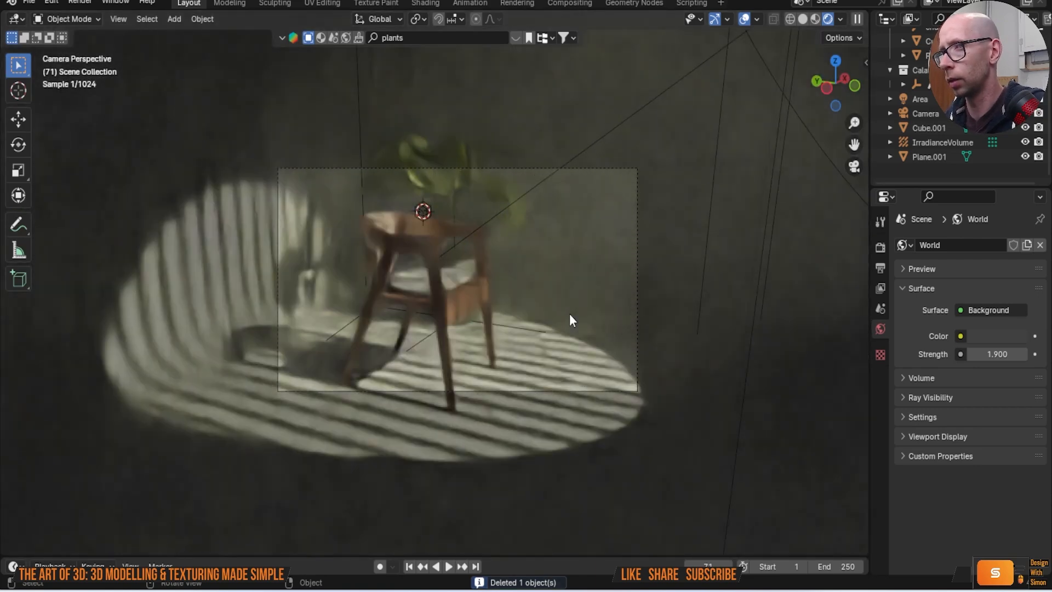
scroll(570, 315, up, 1)
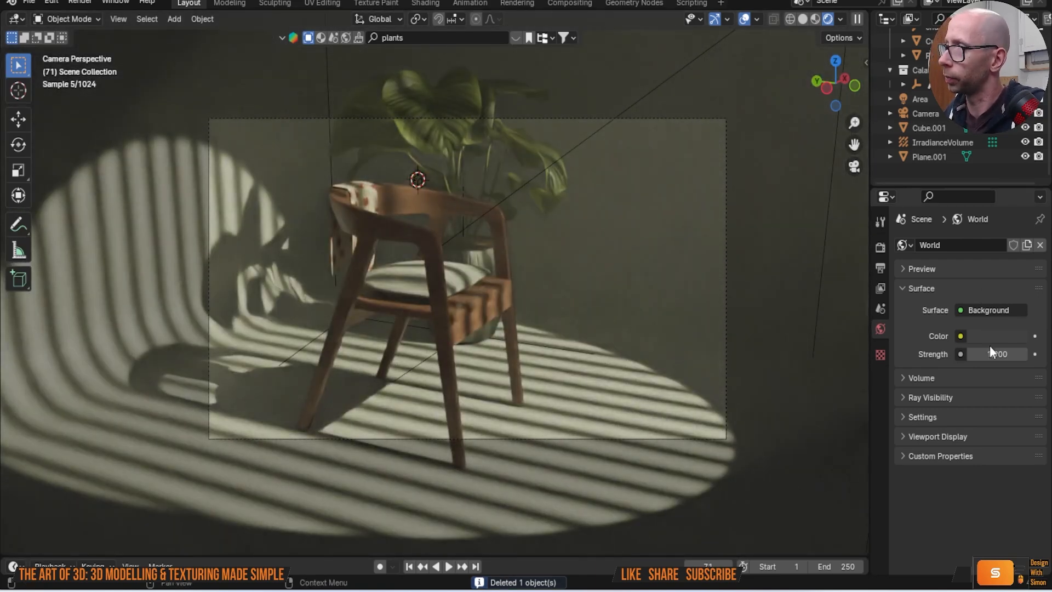
Step: Set the world background strength to 0
double_click(993, 354)
text(0)
key(Return)
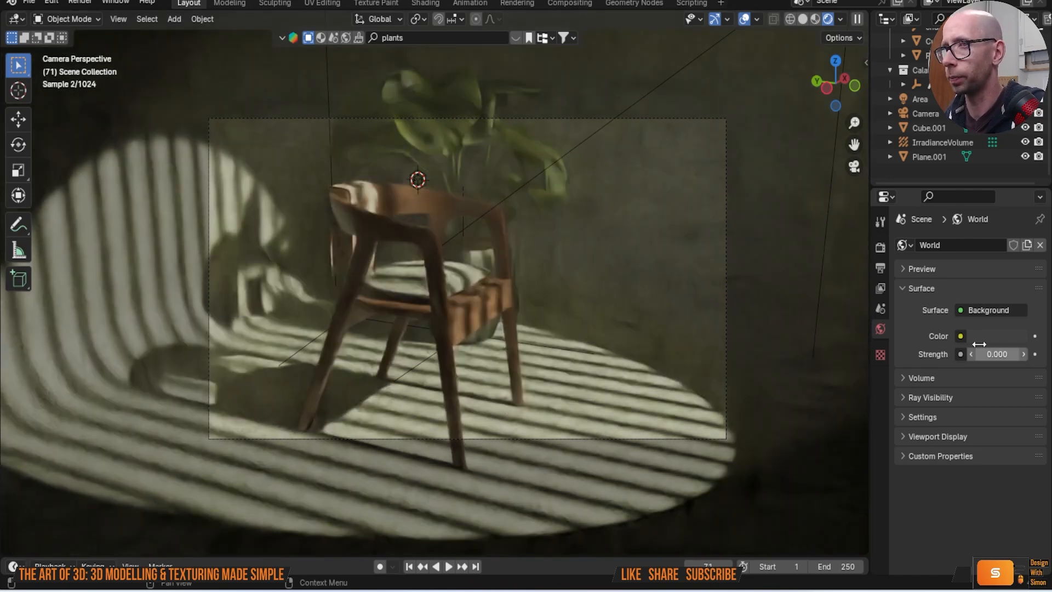
scroll(980, 158, up, 1)
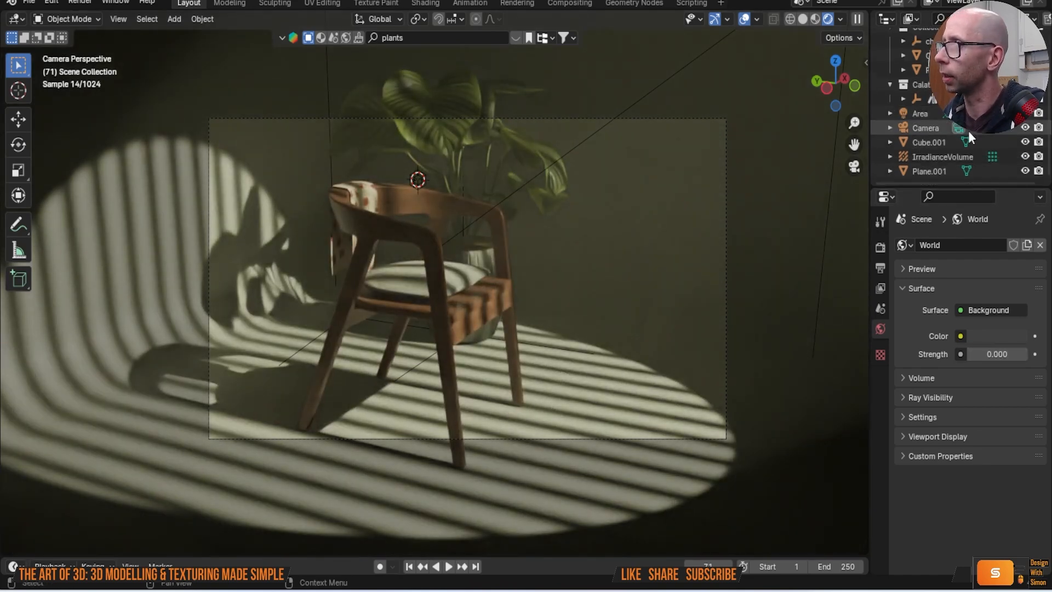
Step: Select the remaining scene camera and set its focal length to 41 mm
click(932, 129)
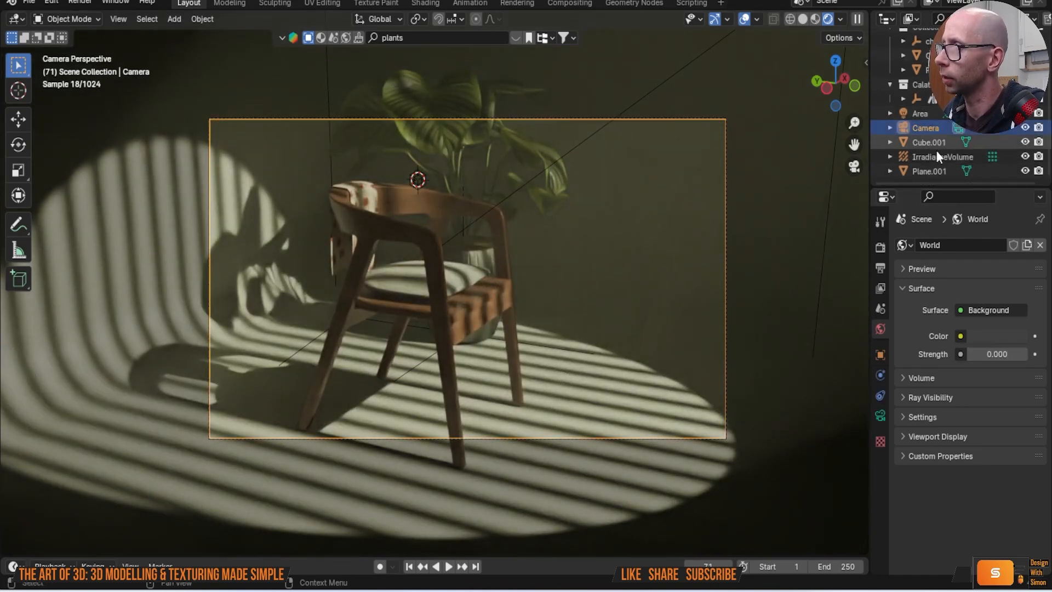
click(880, 415)
drag(989, 314, 949, 314)
scroll(683, 357, up, 3)
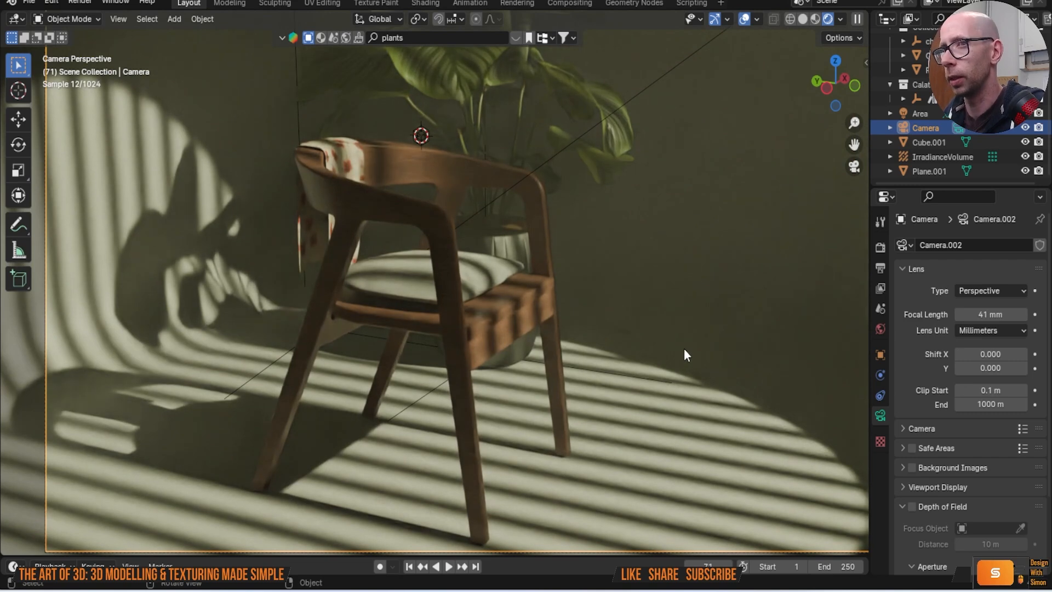
Step: Render a still image of the chair and plant from the active camera
click(80, 2)
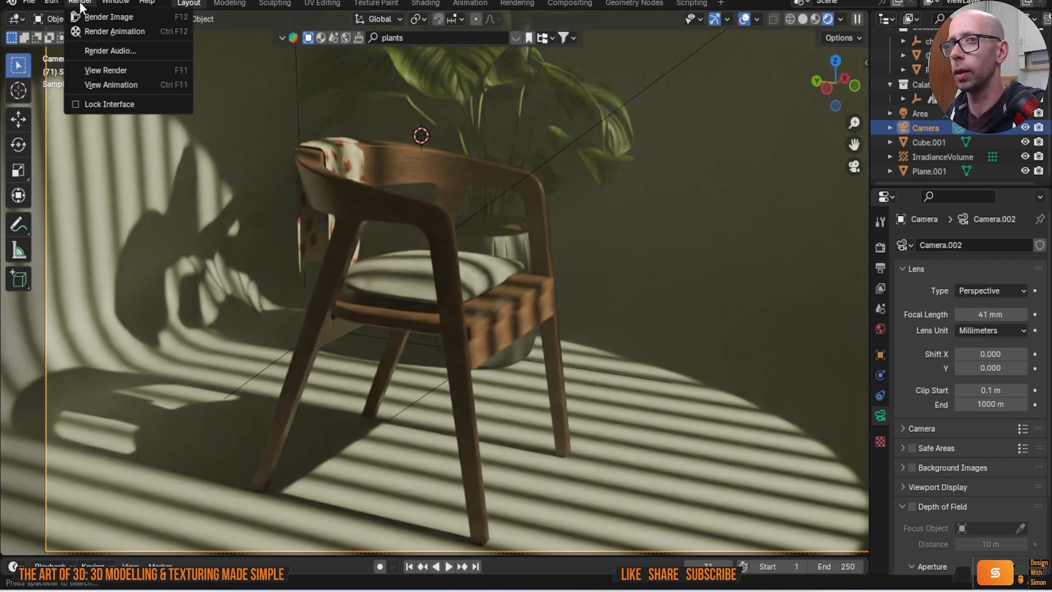
click(92, 15)
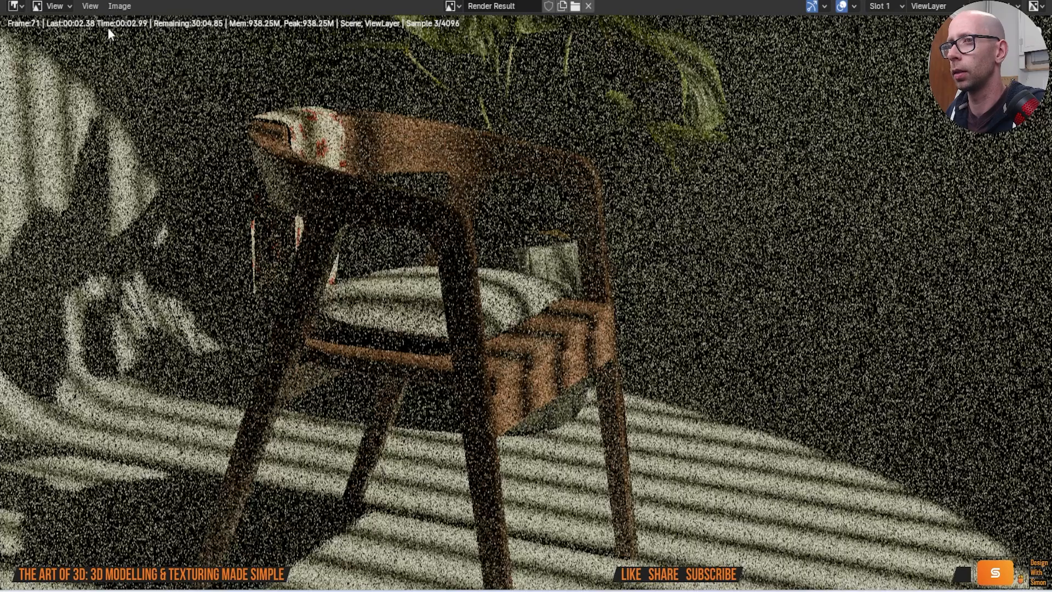
scroll(354, 216, down, 1)
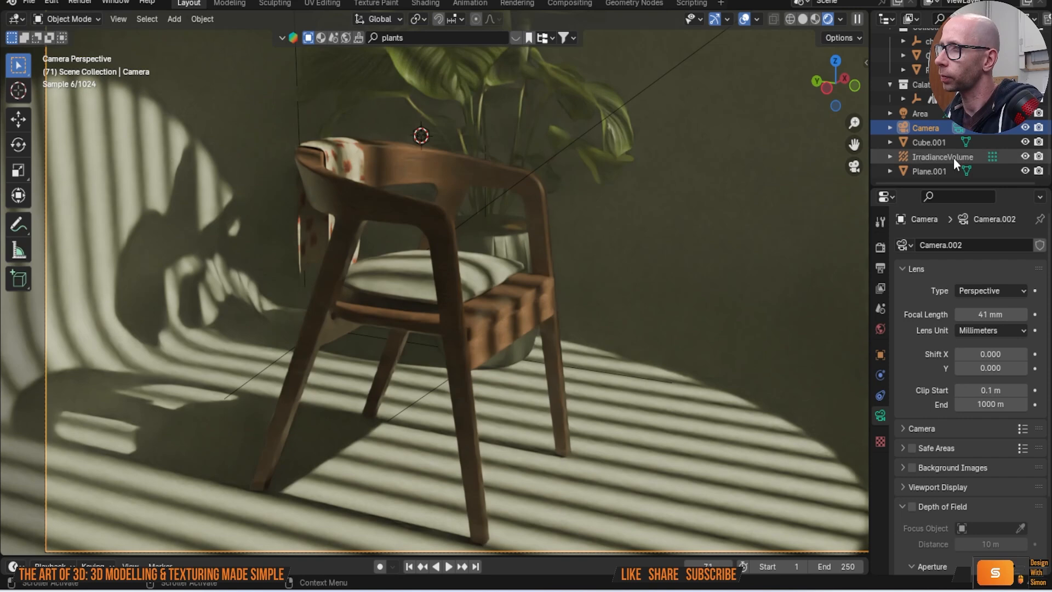
Step: Hide the Area light in the viewport and show it again to check its effect on the scene
scroll(959, 126, up, 2)
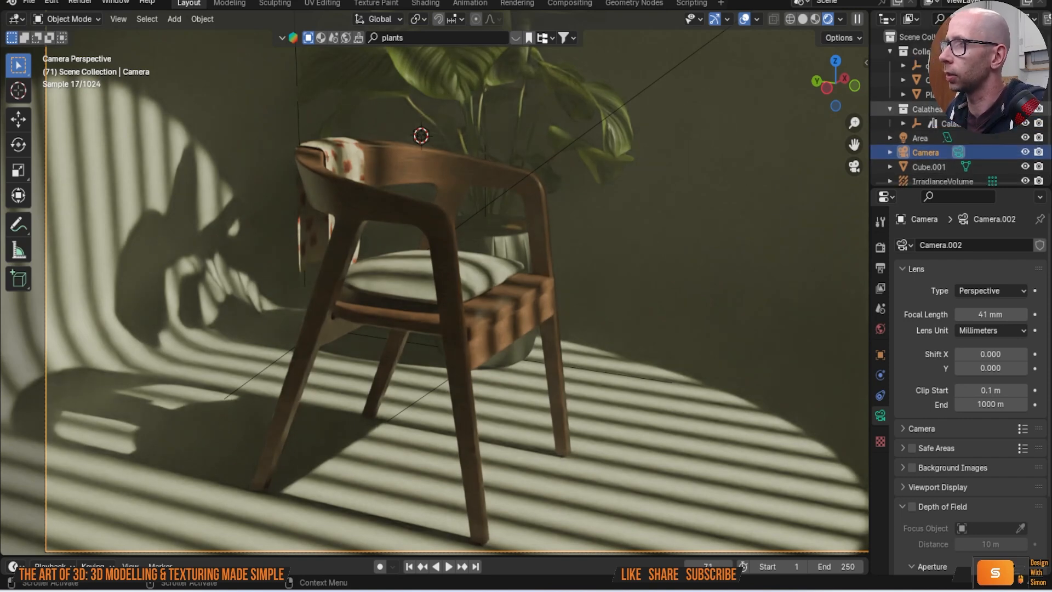
click(1025, 137)
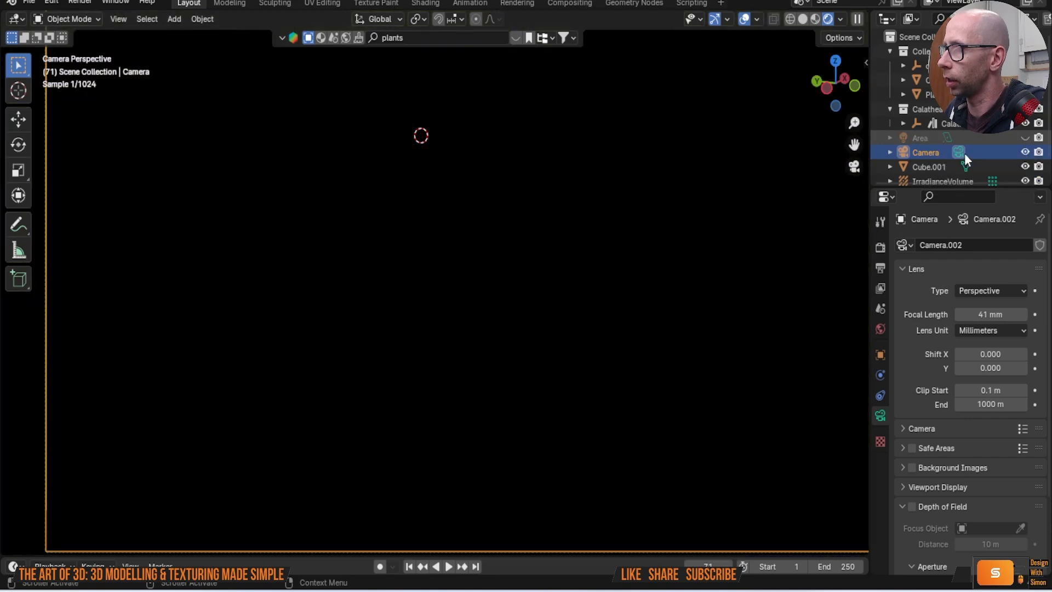
click(1025, 137)
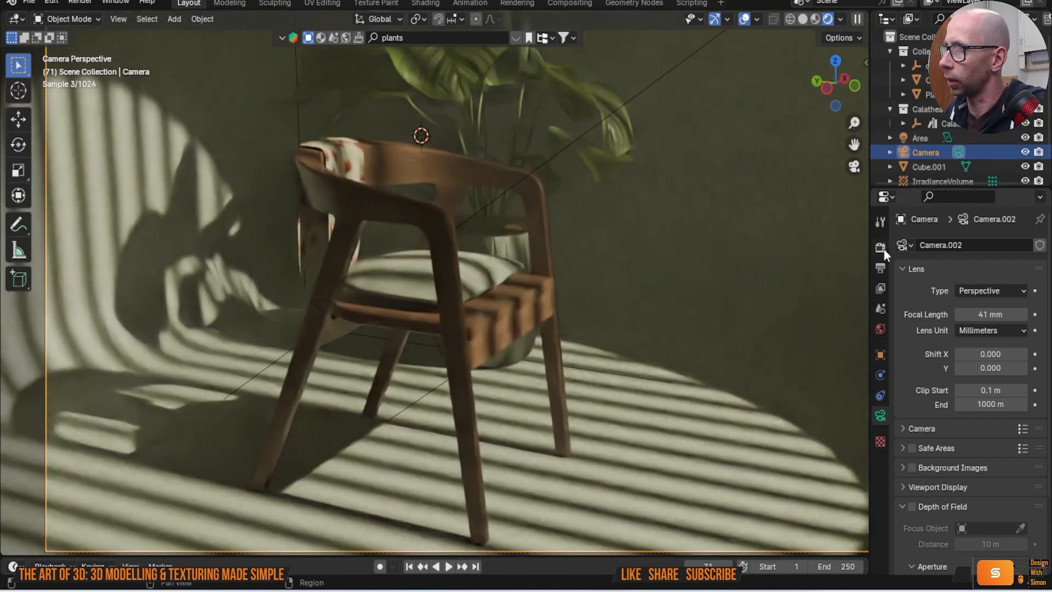
Step: Switch the render engine from Cycles to EEVEE
click(880, 247)
click(994, 245)
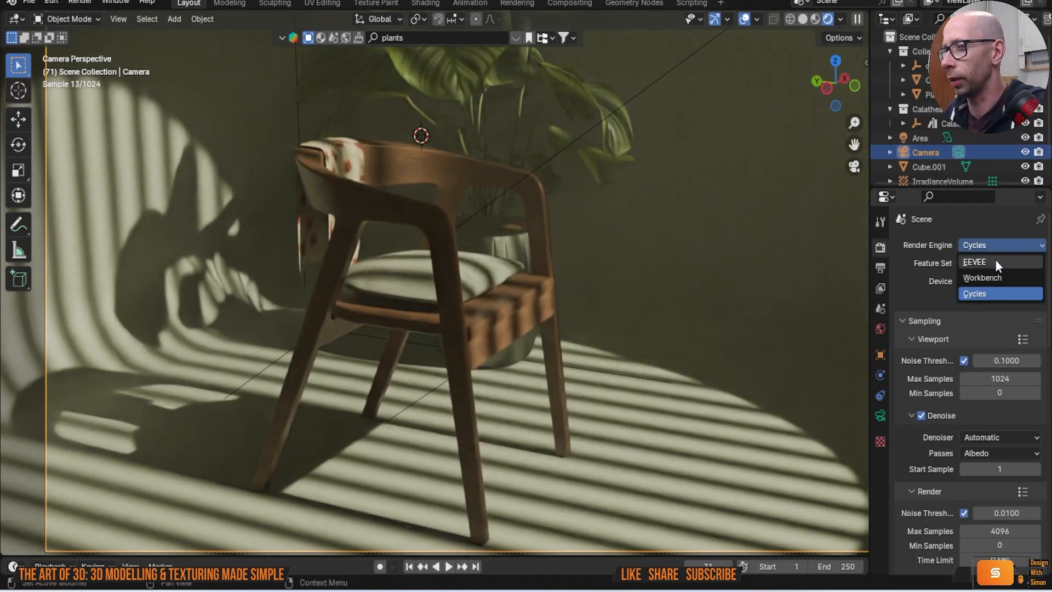
click(995, 260)
Step: Leave the camera view and hide the Cube.001 volume that surrounds the room
scroll(659, 191, down, 5)
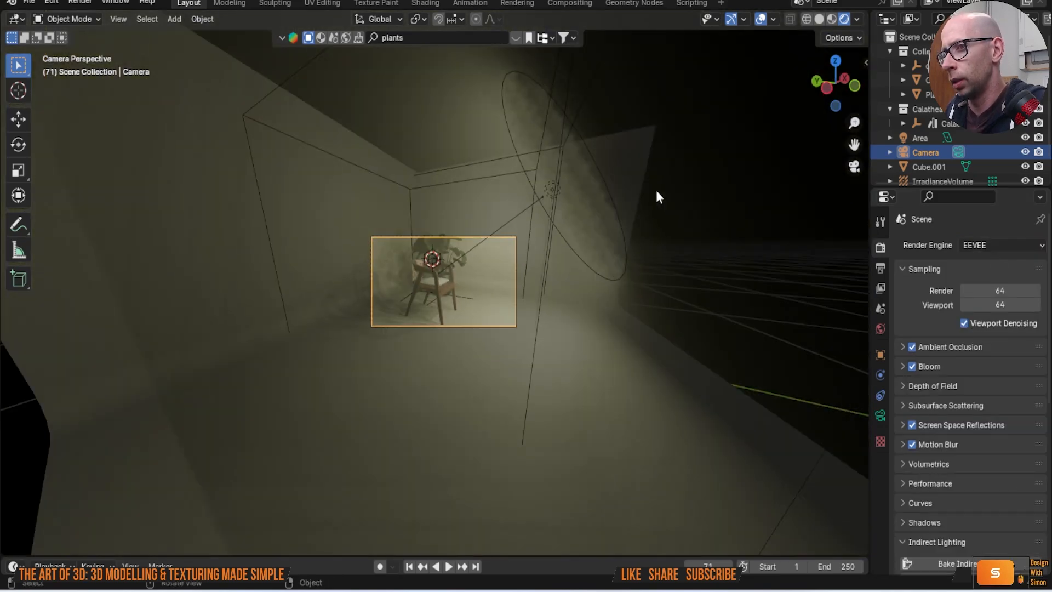
middle_drag(656, 189, 634, 208)
scroll(633, 208, down, 6)
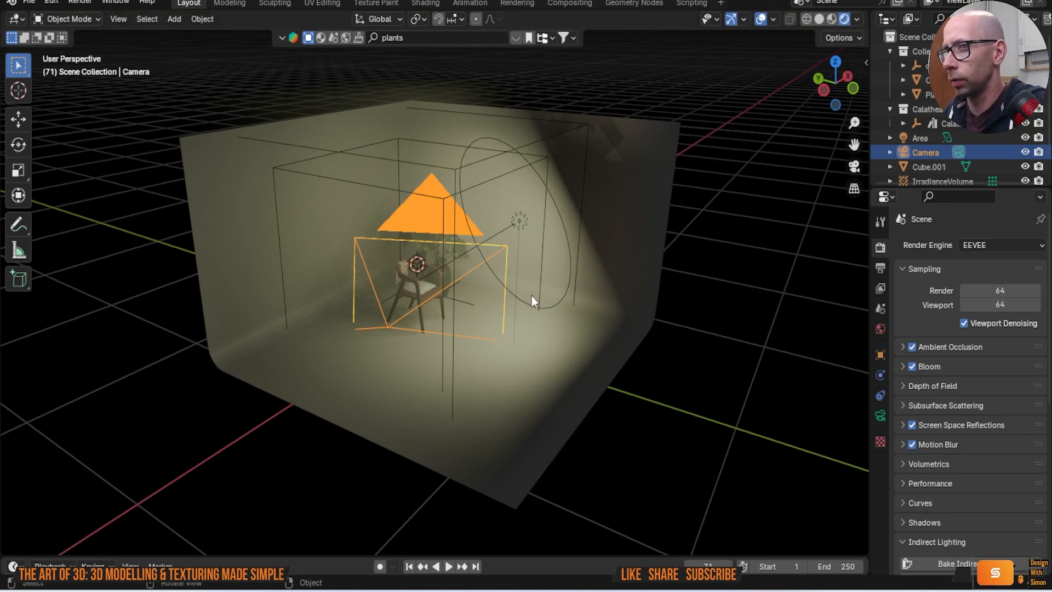
click(550, 349)
key(h)
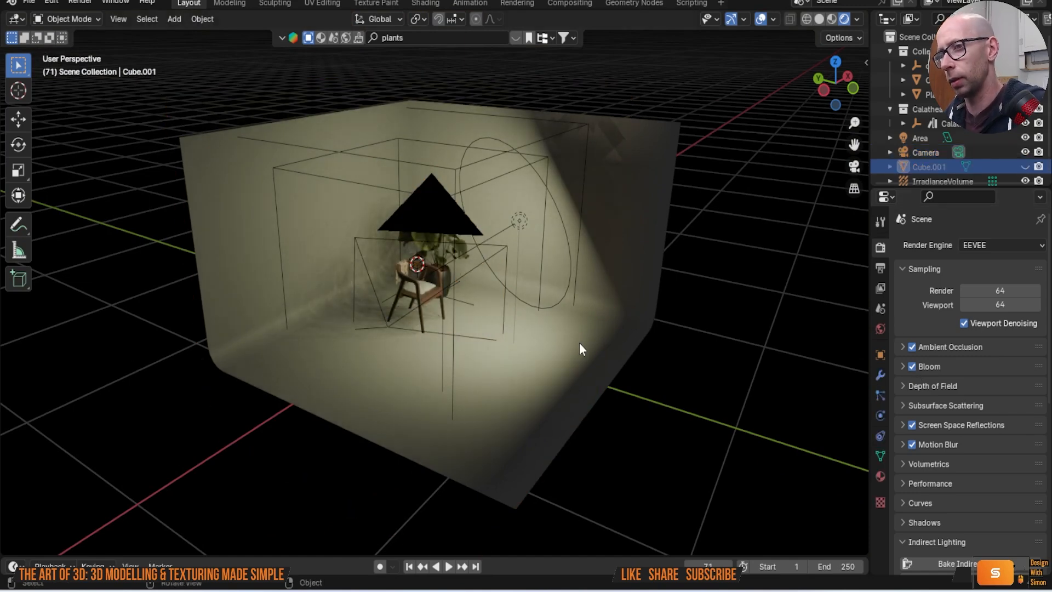
Step: Import the Gobo_Flora_17_4K image as a plane from the Nudels_Gobo Flora Pack_Vol_01 folder inside the Desktop's reference images folder
scroll(678, 350, up, 4)
middle_drag(599, 170, 507, 219)
click(507, 218)
middle_drag(747, 297, 771, 325)
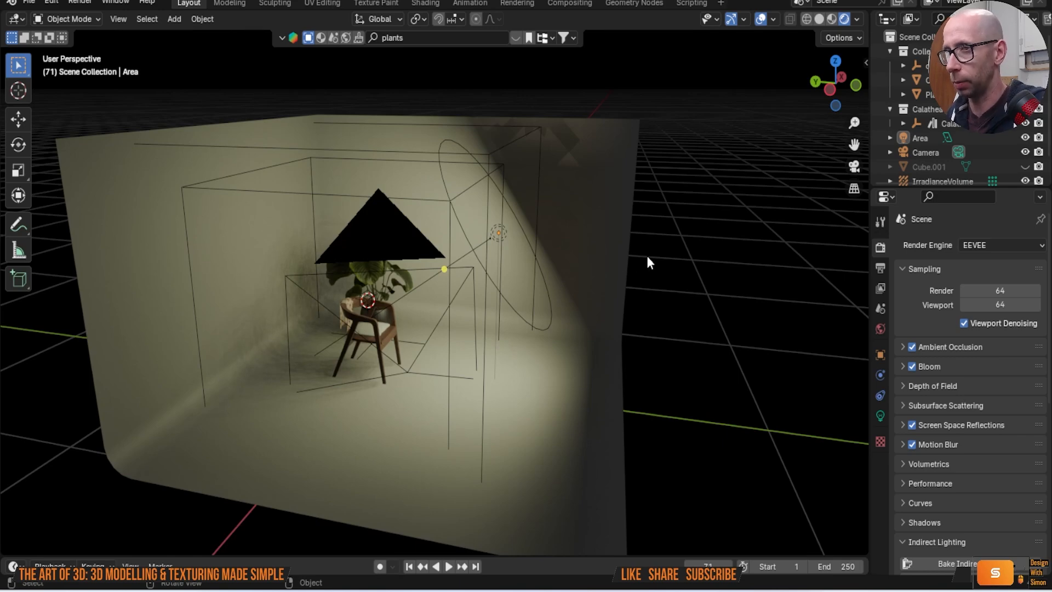
key(shift+a)
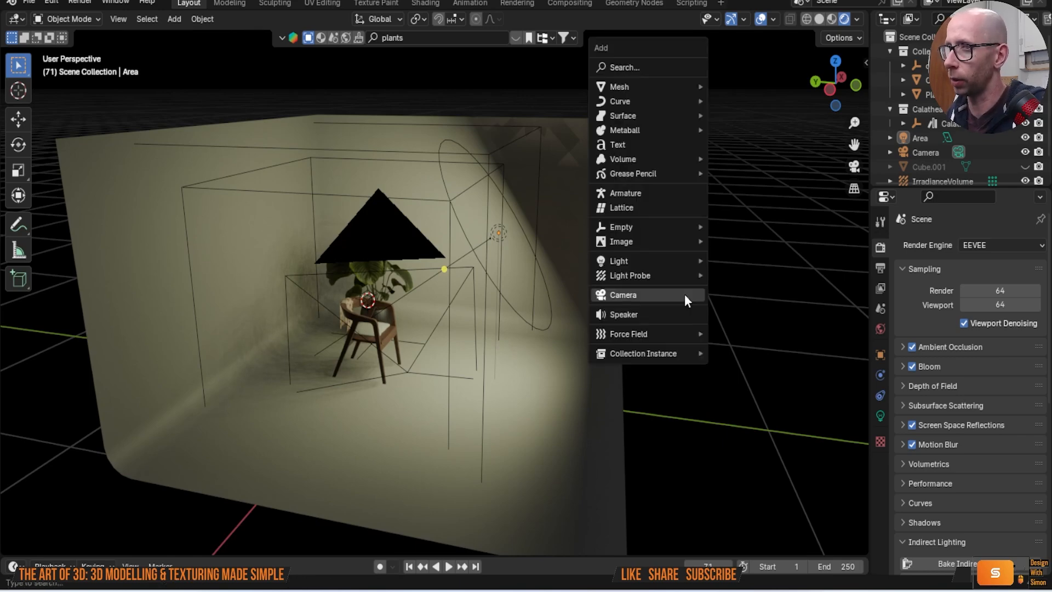
mouse_move(644, 240)
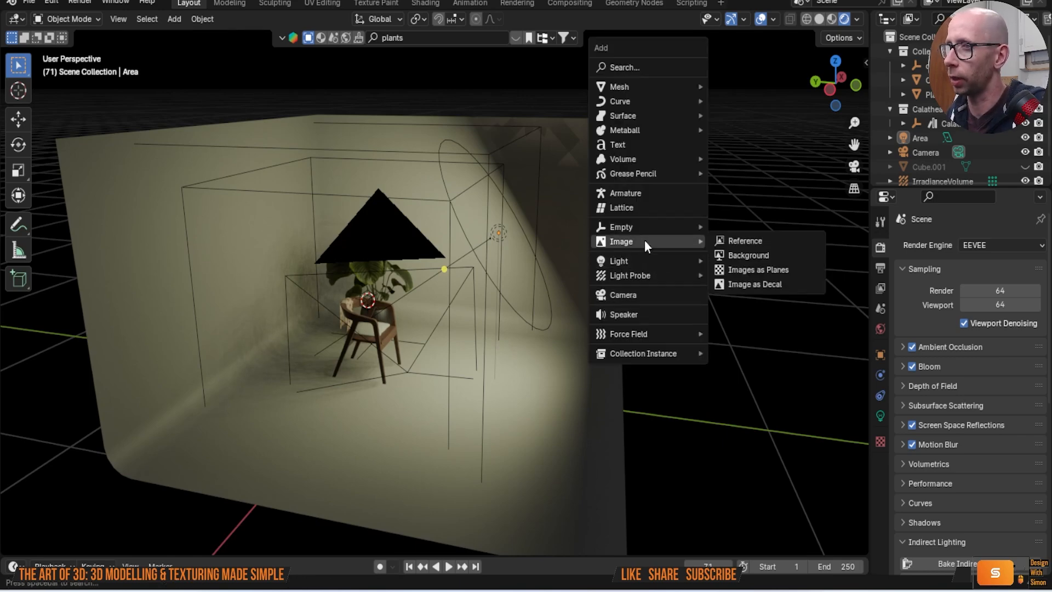
click(757, 269)
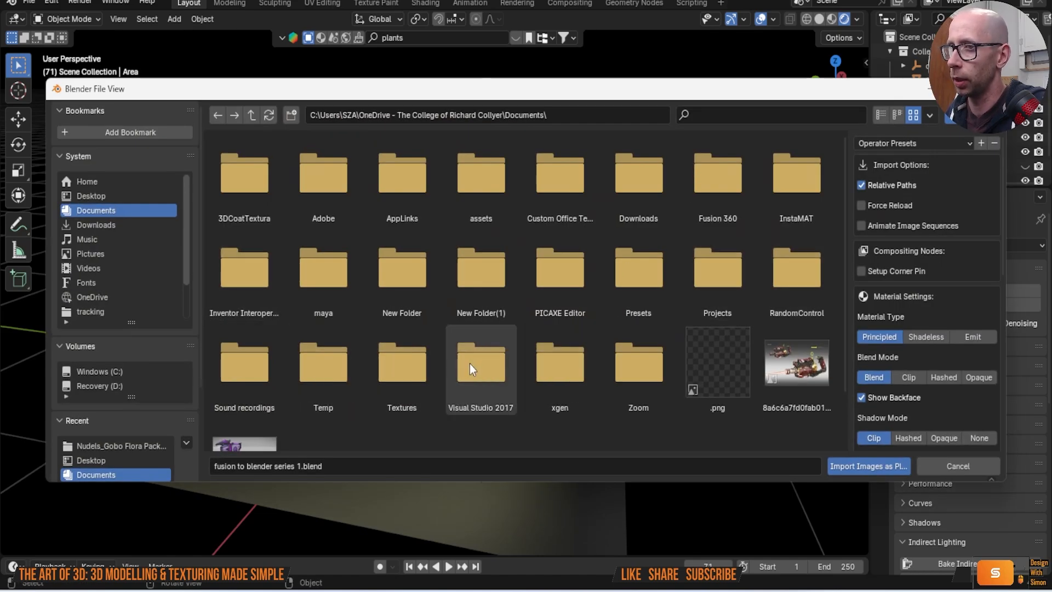
click(90, 195)
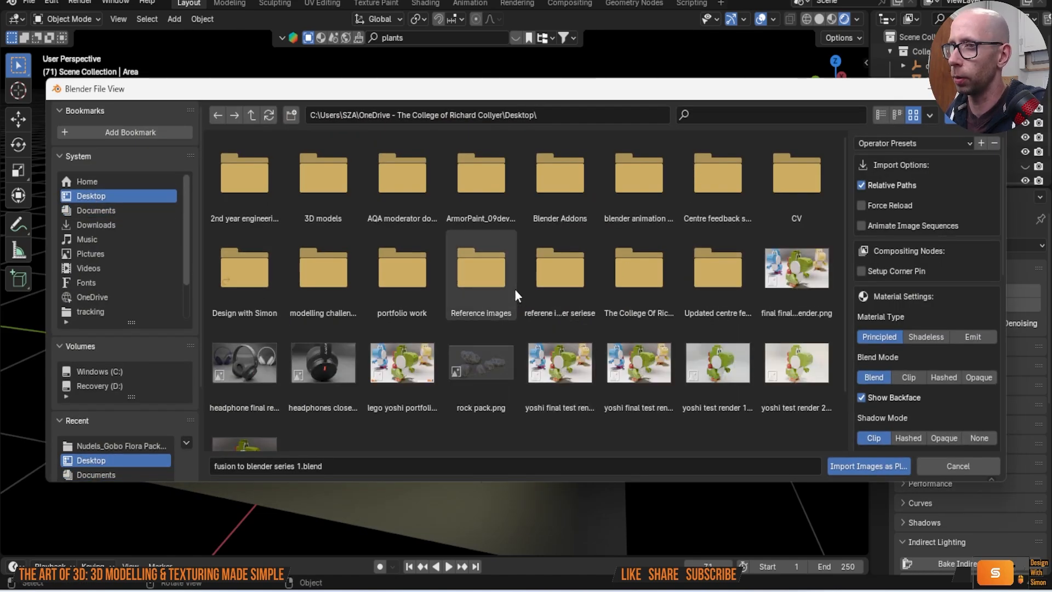
double_click(540, 287)
double_click(320, 189)
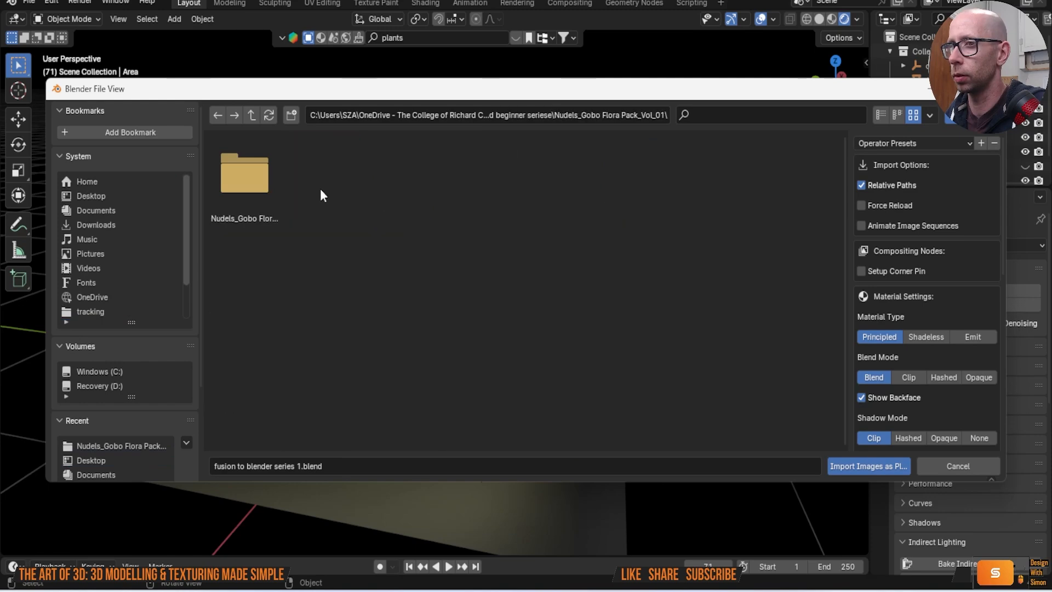
double_click(246, 183)
scroll(353, 311, down, 6)
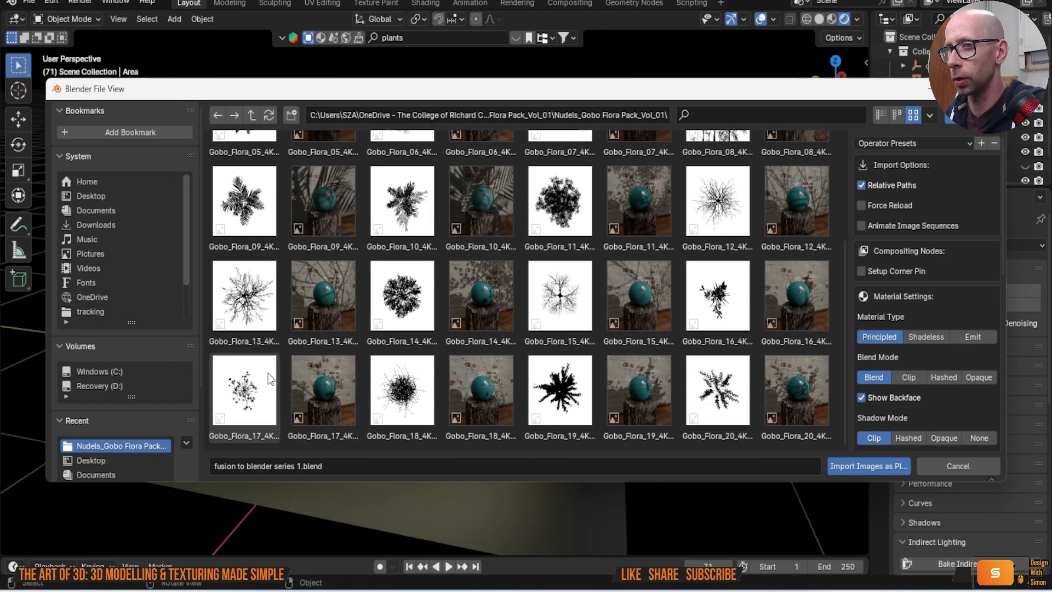
double_click(242, 393)
Step: Move the Gobo_Flora_17_4K plane away from the chair toward the Area light, about -0.36 m along Y
scroll(437, 343, up, 2)
mouse_move(437, 343)
middle_down()
mouse_move(426, 349)
mouse_move(446, 346)
middle_up()
key(g)
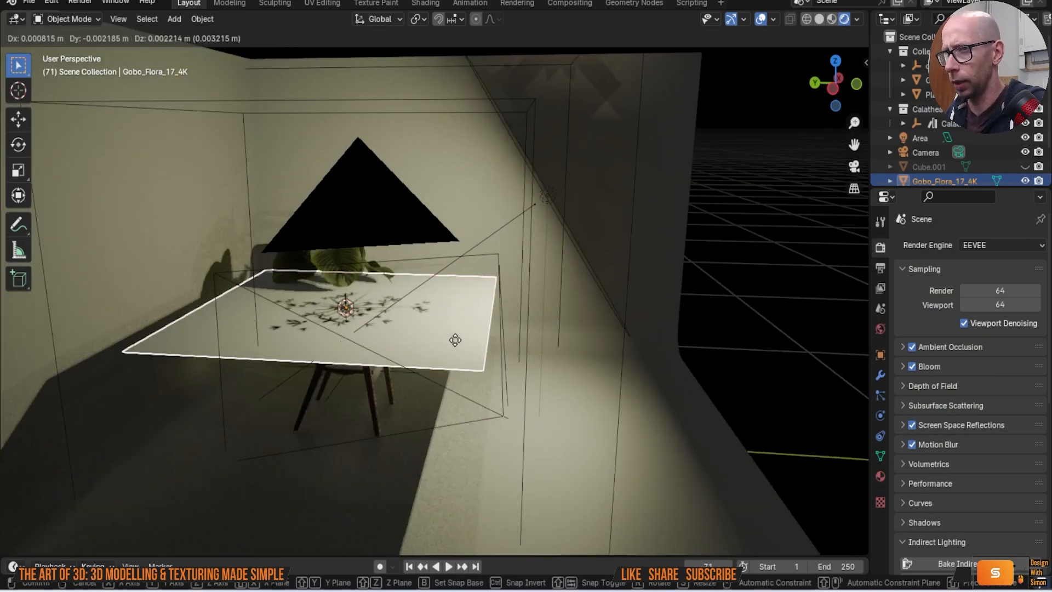
click(551, 350)
Step: Rotate the gobo plane about -123° around the global X axis and move it up in front of the Area light
key(r)
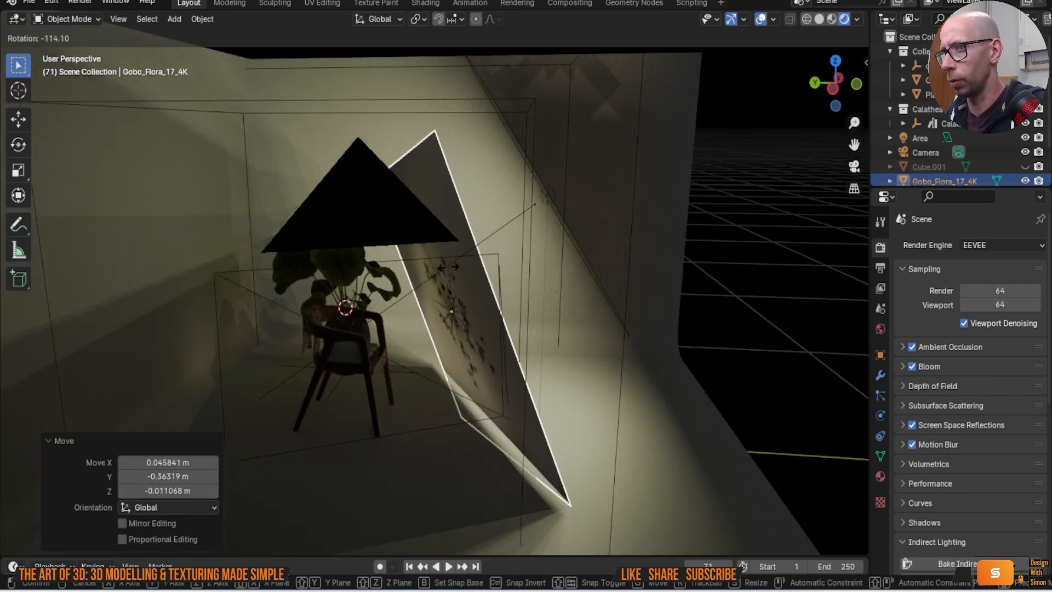
key(x)
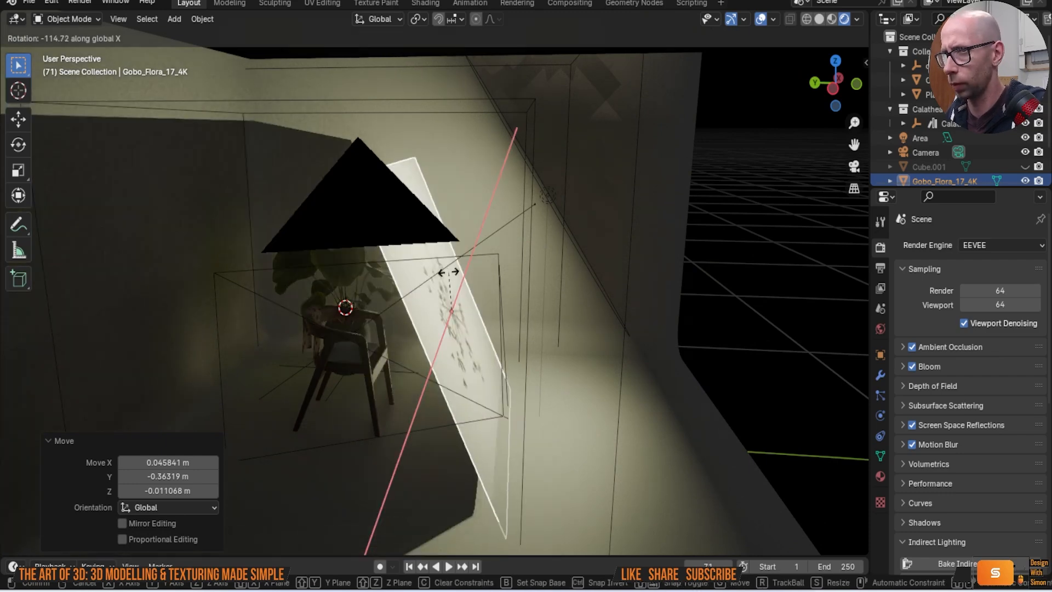
click(469, 312)
key(g)
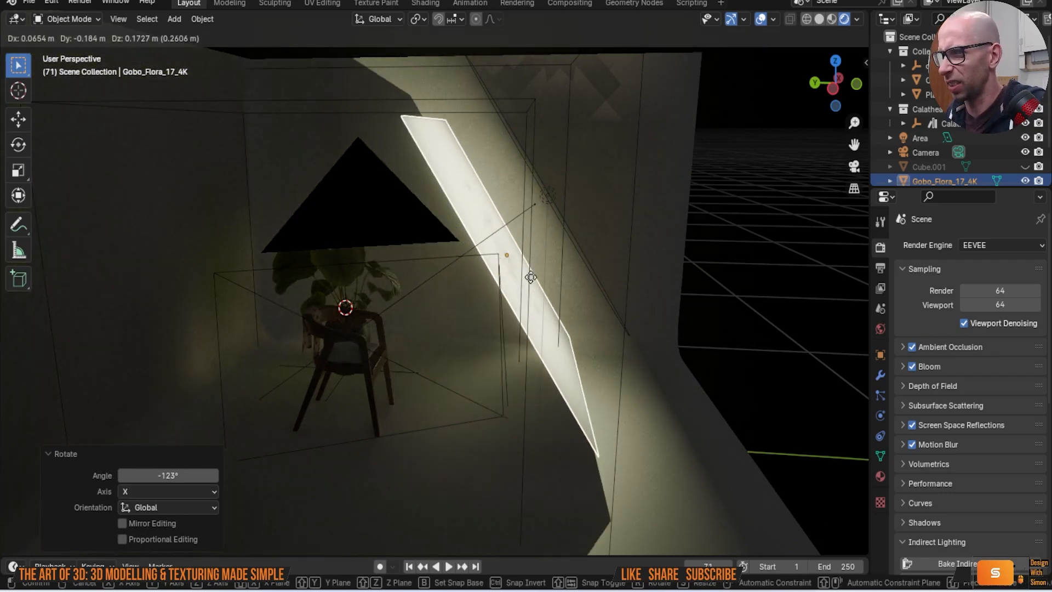
click(554, 230)
Step: Change the Area light behind the gobo plane to a Spot light
middle_drag(770, 324, 480, 228)
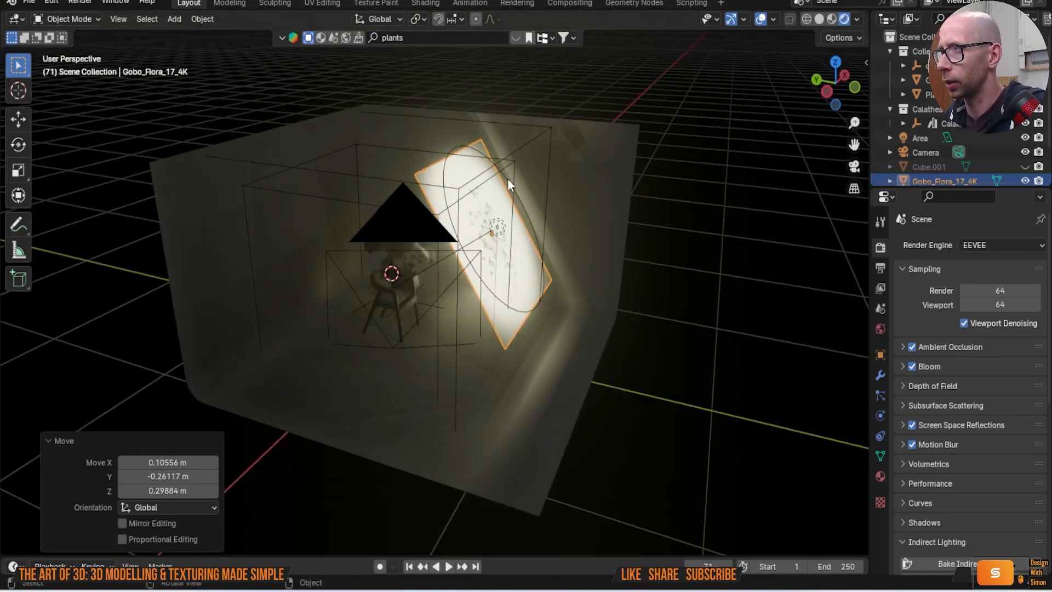
click(445, 167)
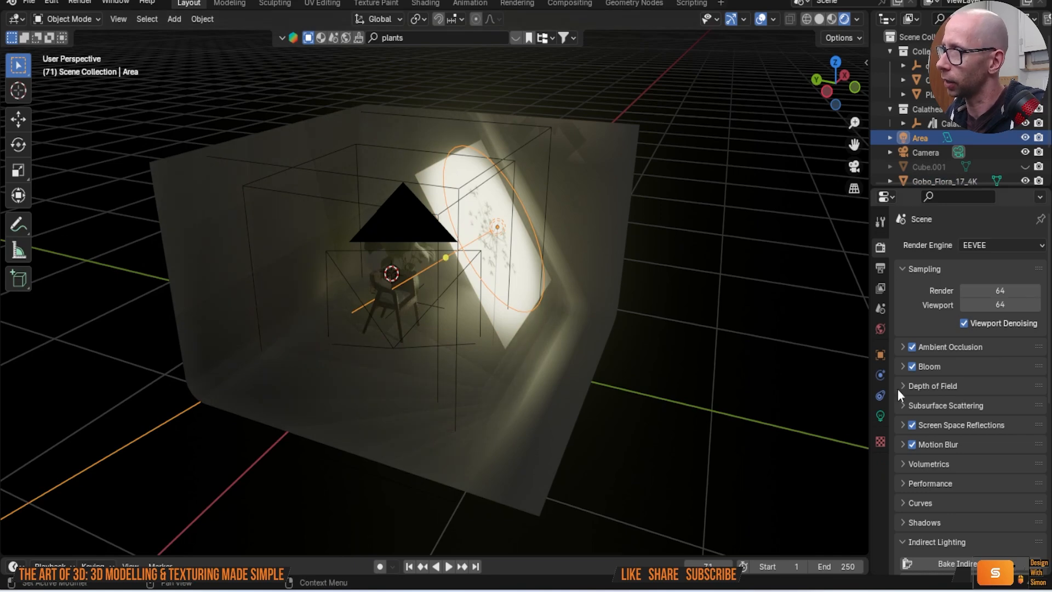
click(881, 416)
click(990, 310)
middle_drag(638, 259, 533, 228)
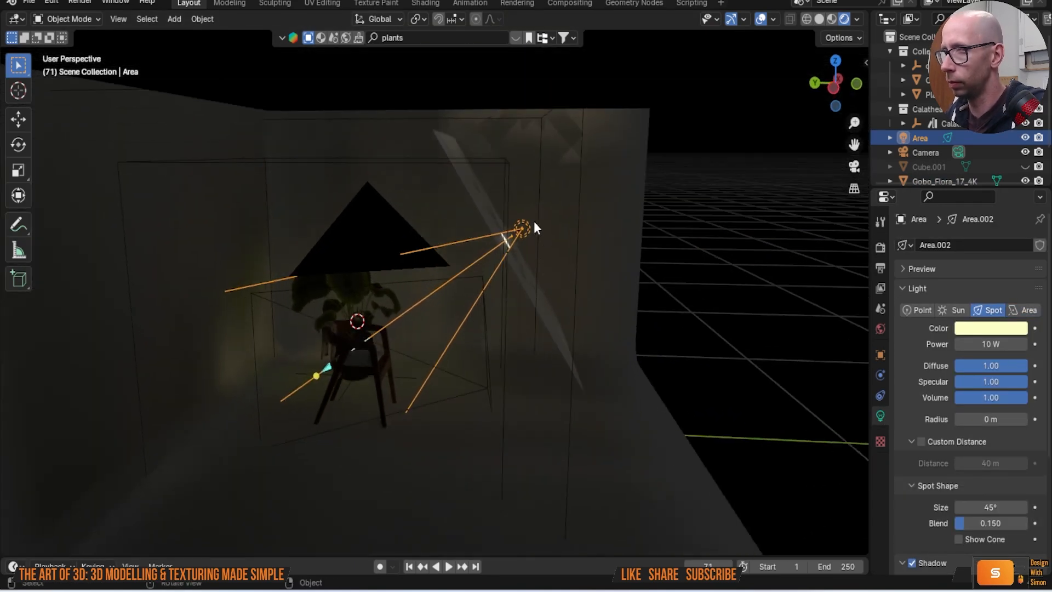
Step: Move the spot light back from the gobo plane, about 0.13 m in X, -0.61 m in Y and 0.32 m in Z
key(g)
click(685, 132)
middle_drag(685, 133, 415, 258)
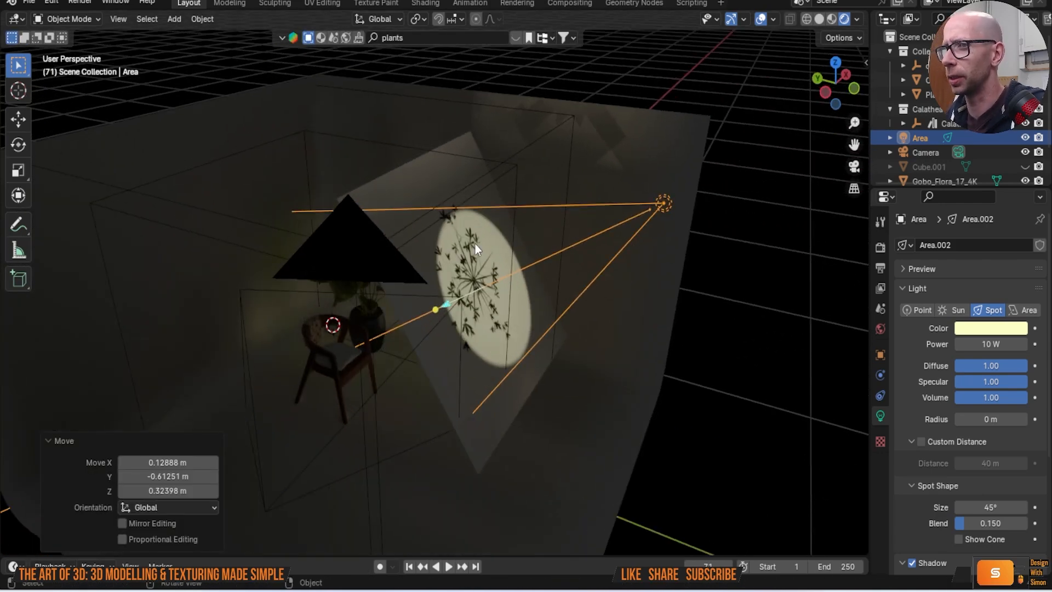
middle_drag(513, 242, 448, 305)
Step: In the gobo plane's material, disconnect the image from Base Color, connect its Color output to the Principled BSDF's Alpha, and return to the layout
click(443, 187)
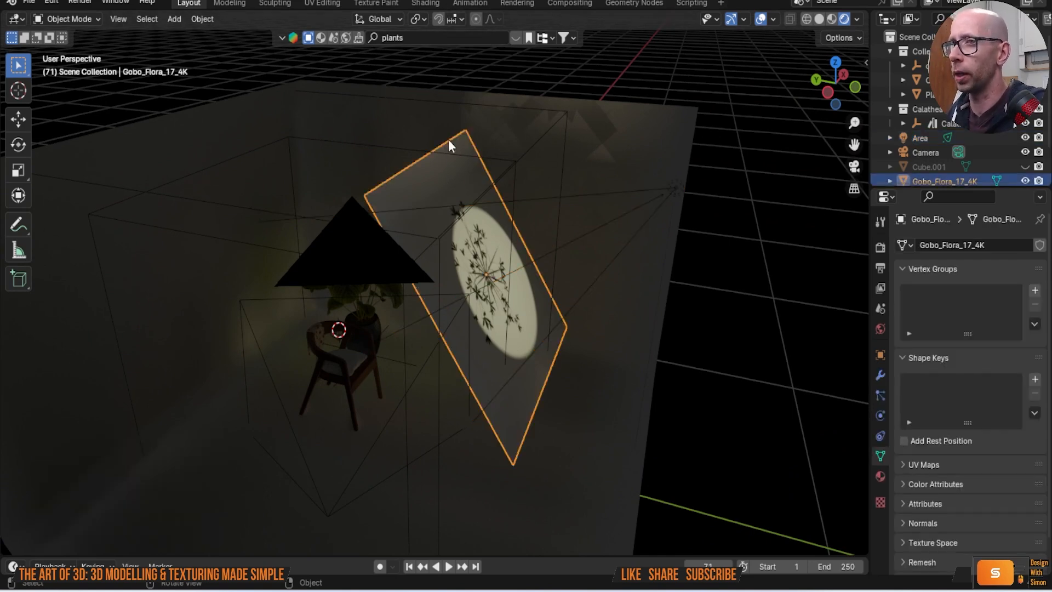
click(426, 4)
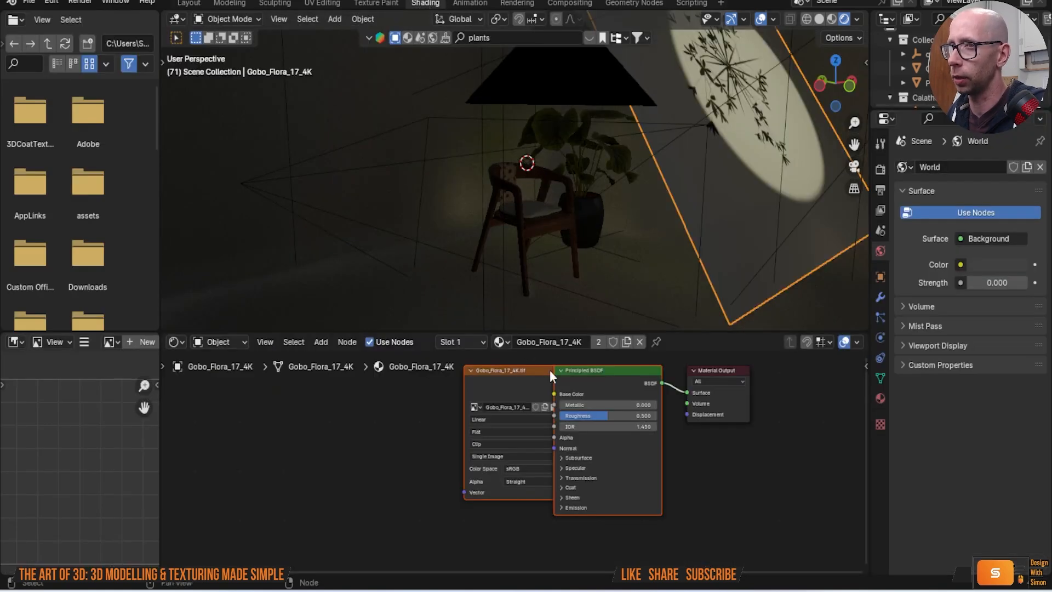
drag(522, 370, 379, 384)
drag(553, 394, 491, 390)
drag(553, 438, 551, 437)
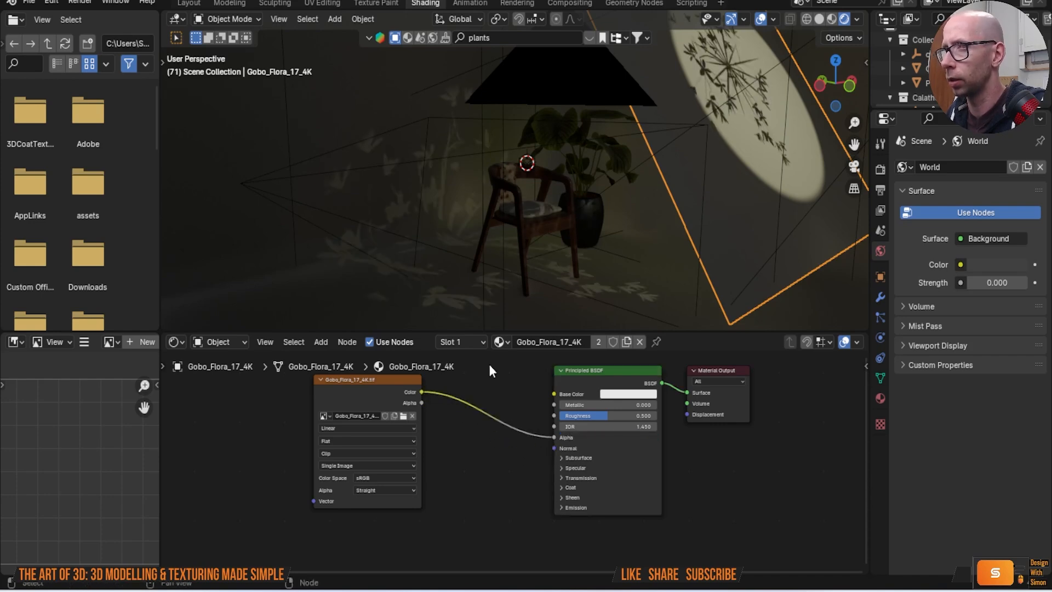
click(188, 2)
Step: Set the spot light's power to 100 W
mouse_move(373, 367)
middle_down()
mouse_move(410, 314)
mouse_move(435, 345)
mouse_move(629, 295)
mouse_move(631, 209)
middle_up()
scroll(399, 389, down, 6)
scroll(594, 189, up, 2)
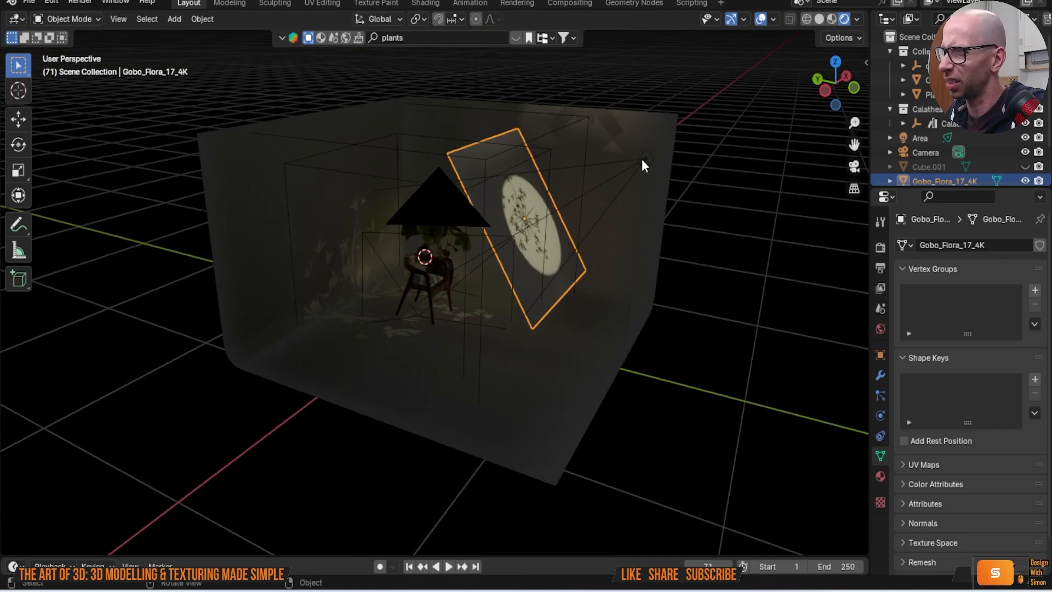
click(642, 159)
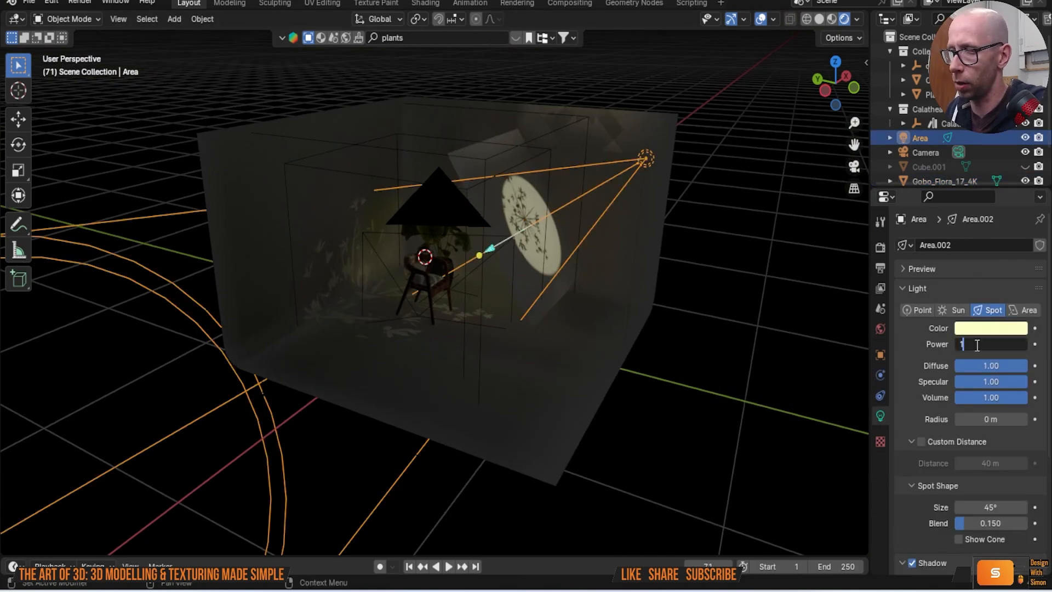
key(Return)
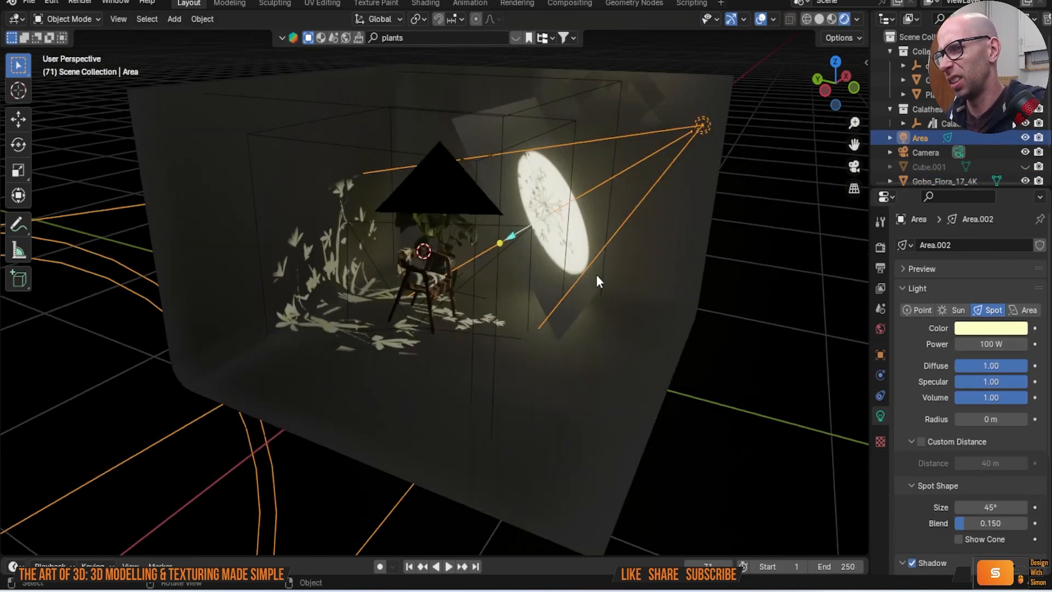
Step: Set the spot light's power to 500 W
scroll(595, 275, up, 8)
middle_drag(584, 268, 507, 307)
click(984, 343)
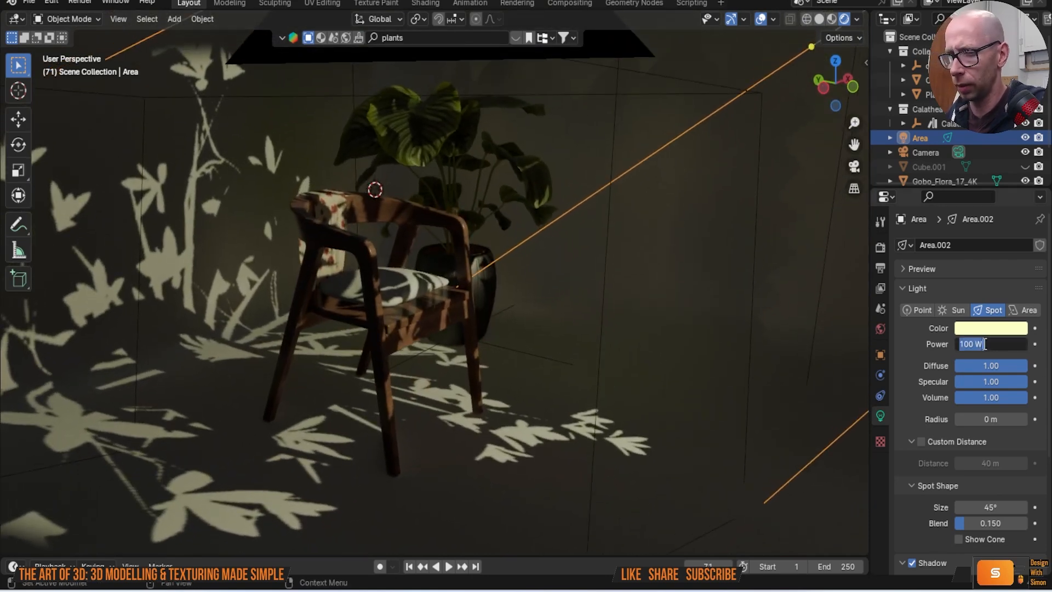
text(500)
key(Return)
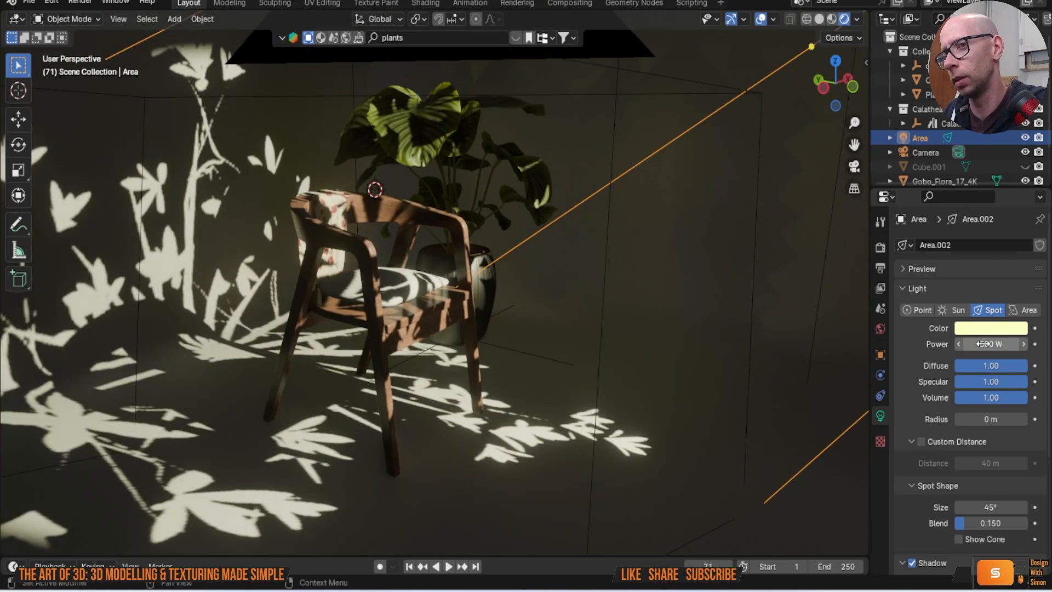
middle_drag(765, 356, 594, 354)
scroll(603, 354, up, 1)
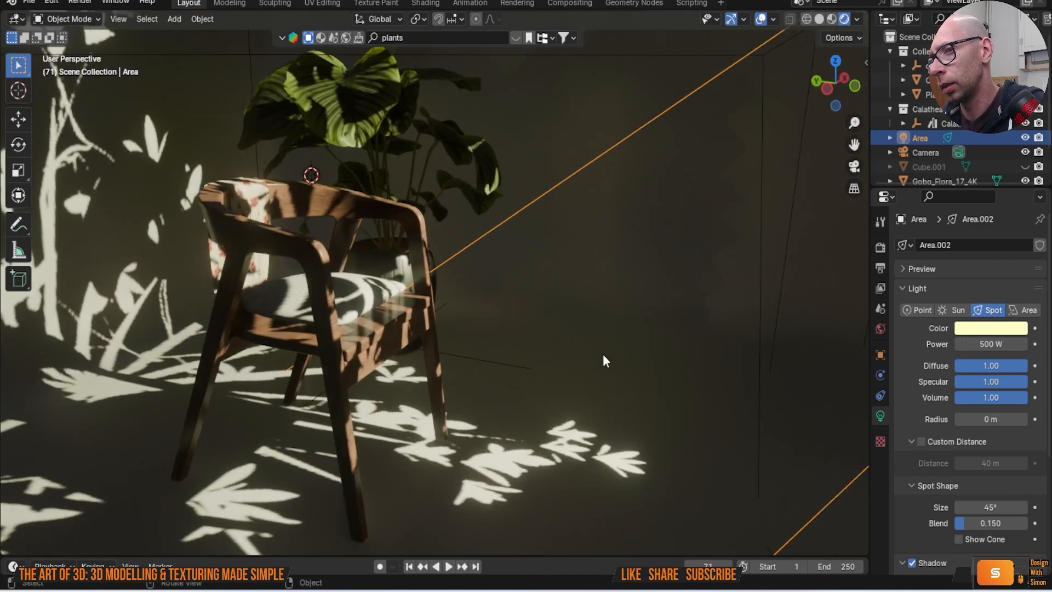
scroll(602, 354, down, 2)
scroll(599, 356, up, 2)
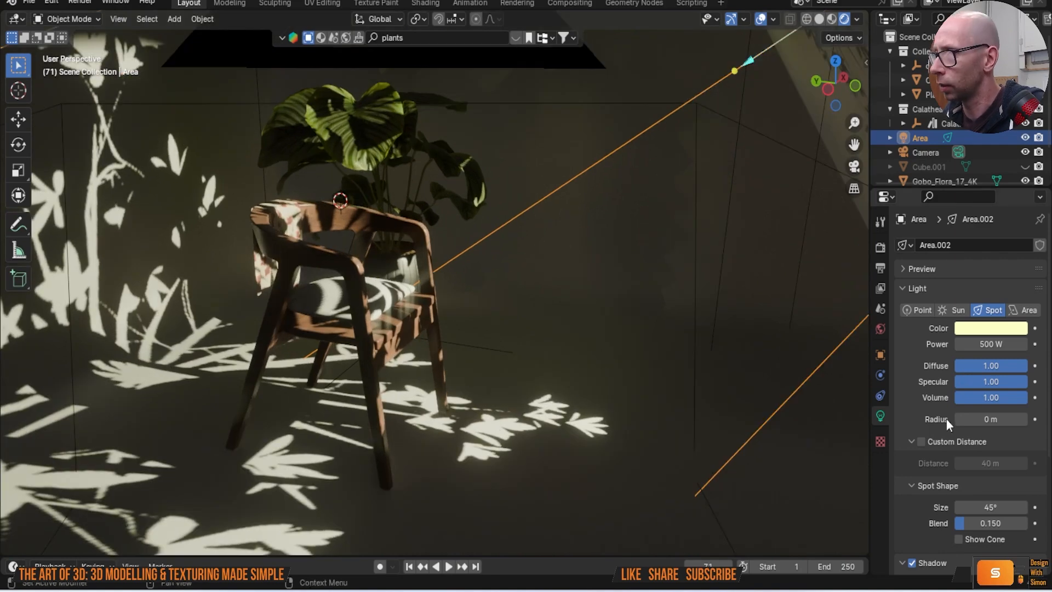
Step: Return to the camera view and unhide the Cube.001 volume around the room
key(KP_0)
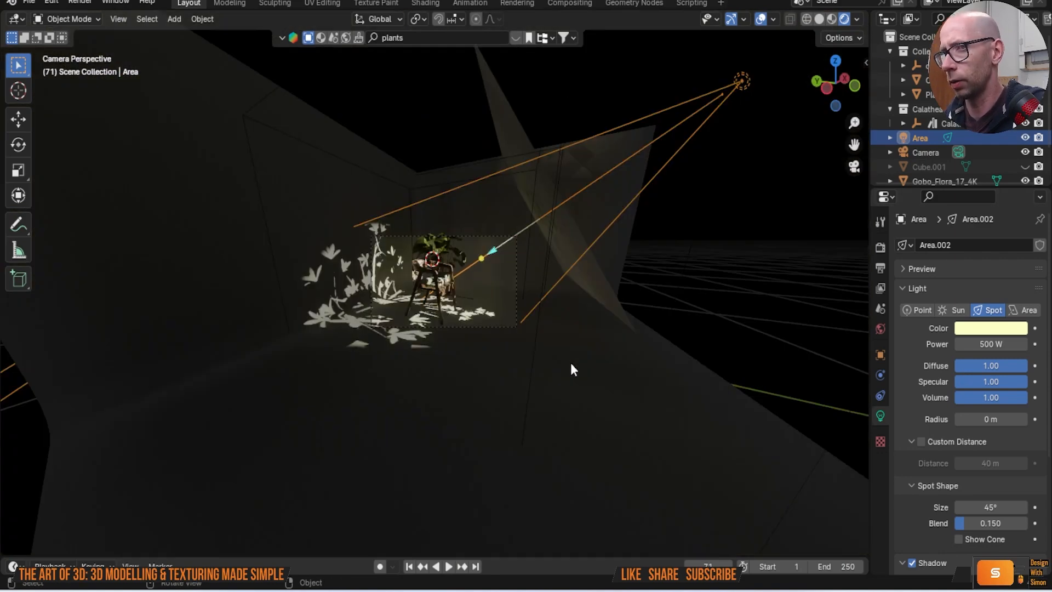
scroll(541, 327, up, 6)
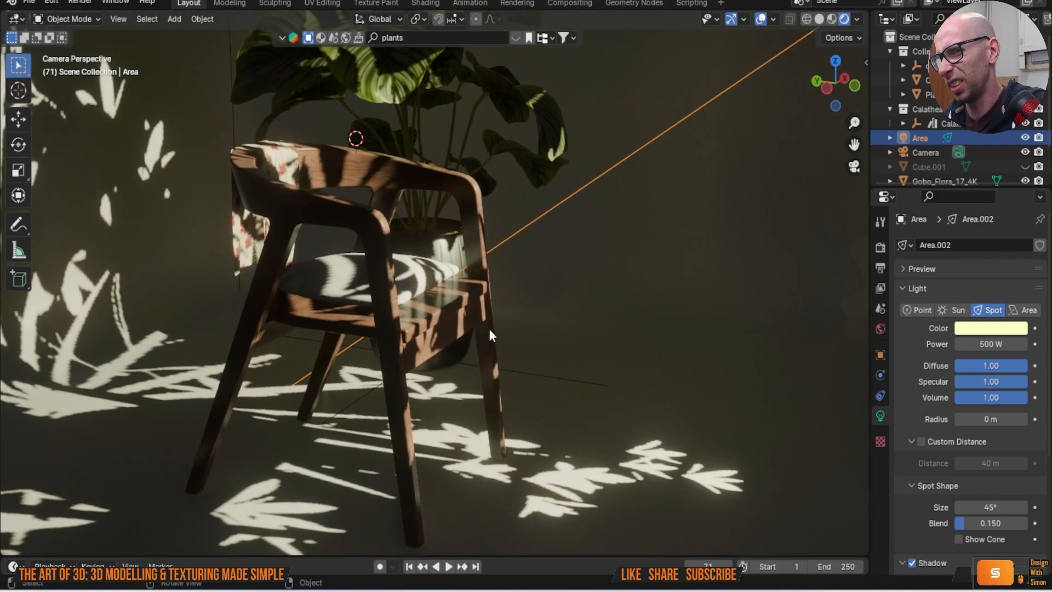
click(1022, 167)
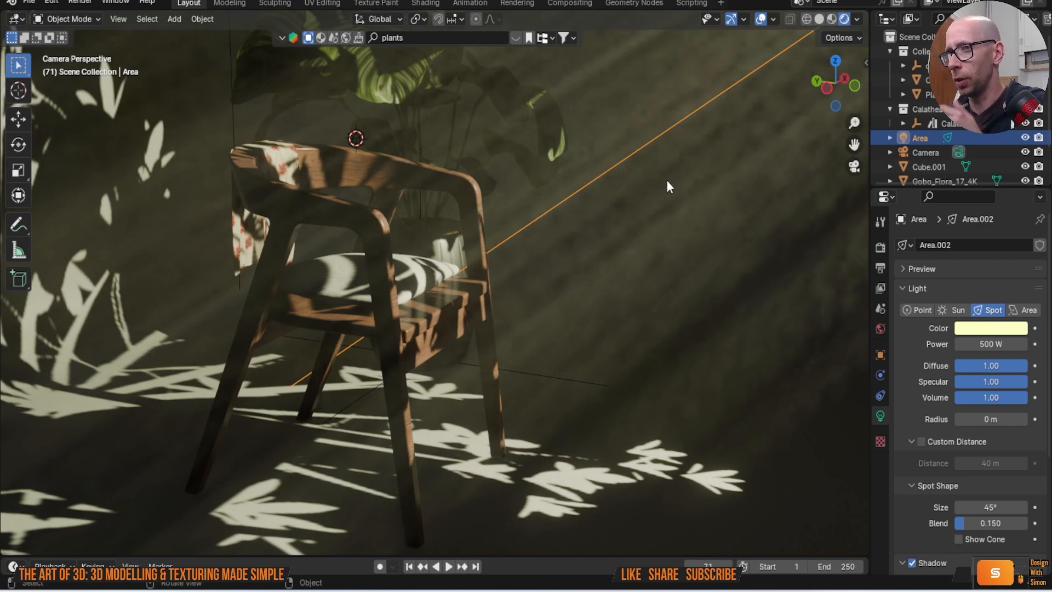
Step: Bake the scene's indirect lighting in the EEVEE render settings
scroll(936, 141, down, 3)
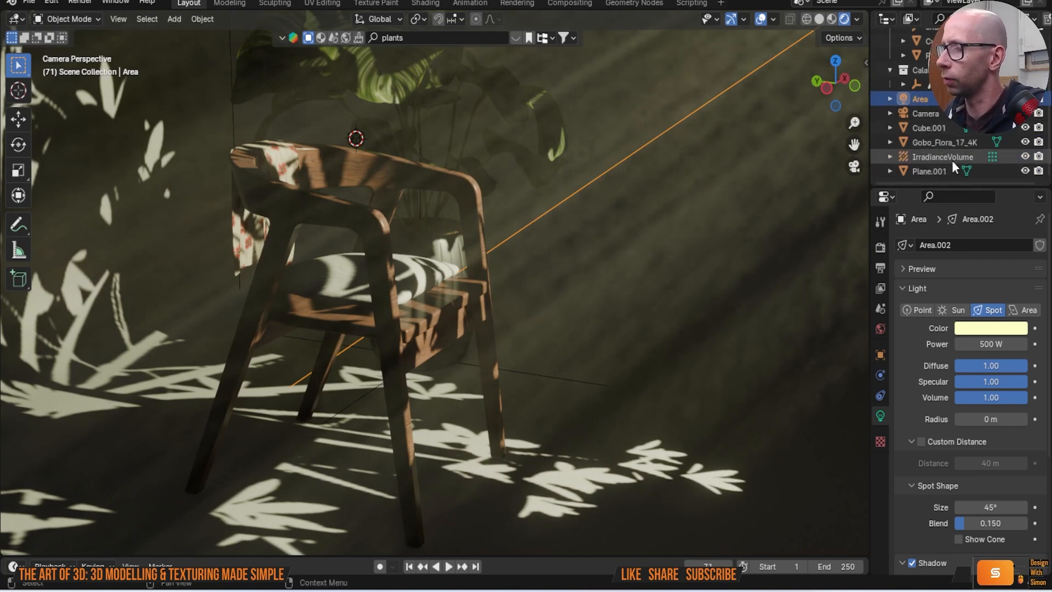
click(879, 222)
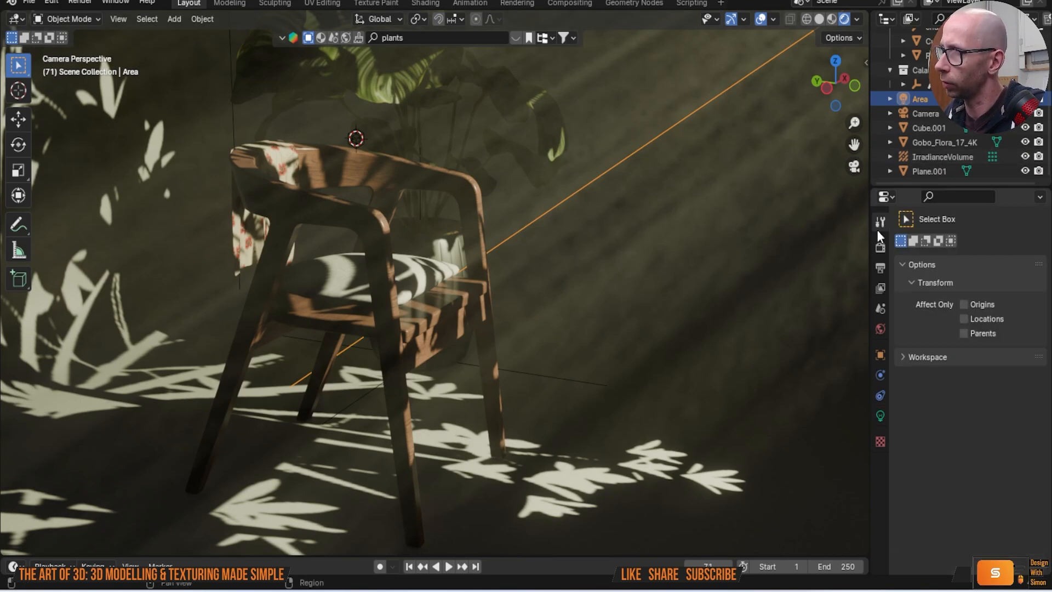
click(880, 247)
scroll(931, 296, down, 8)
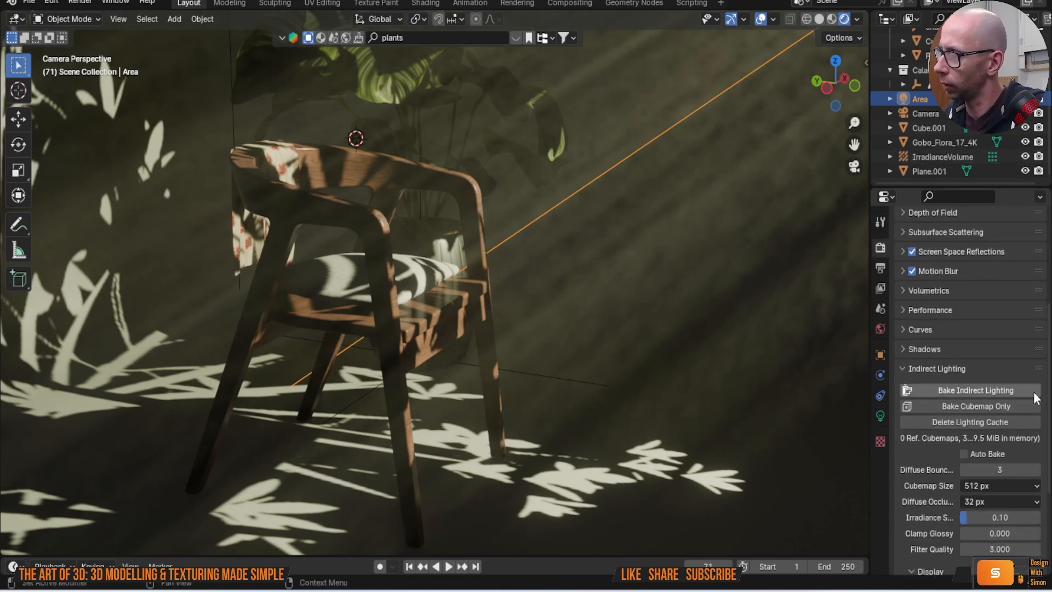
click(990, 388)
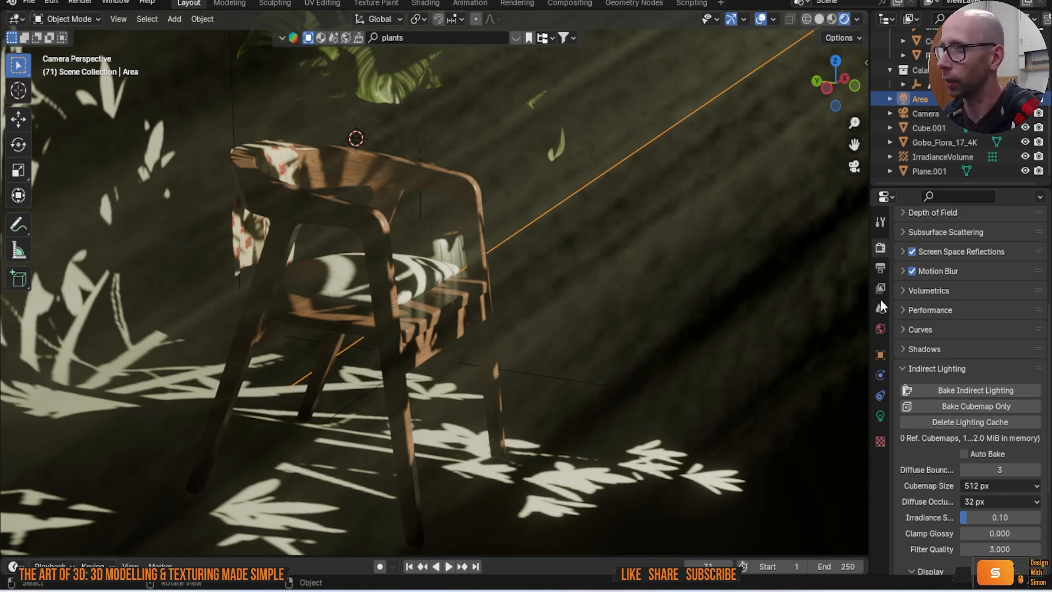
Step: Render frame 71 as a still image with EEVEE, check it, and close the render result
scroll(893, 259, up, 8)
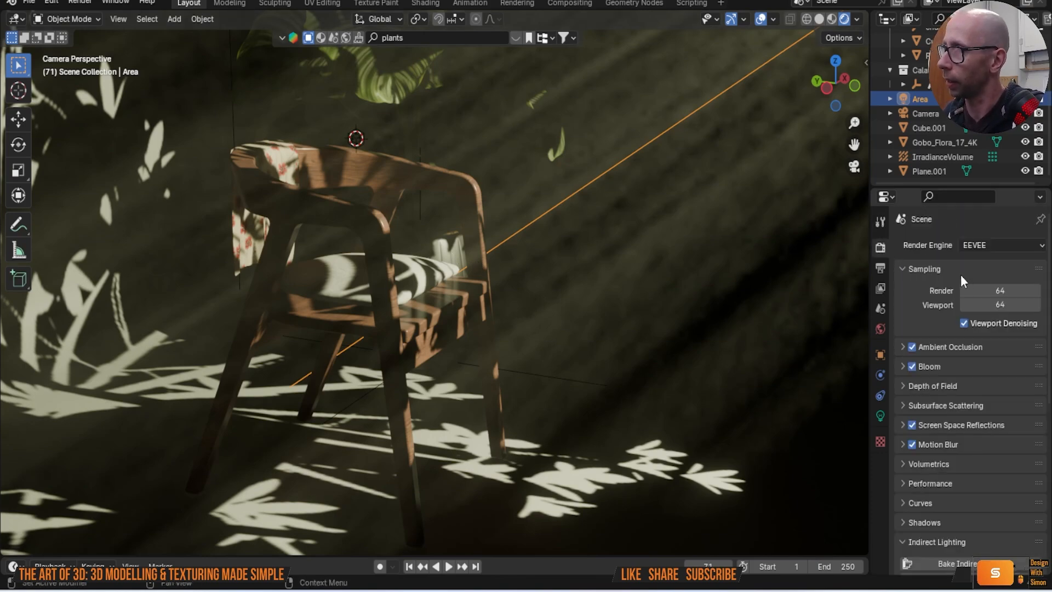
scroll(594, 267, down, 3)
middle_drag(594, 267, 586, 293)
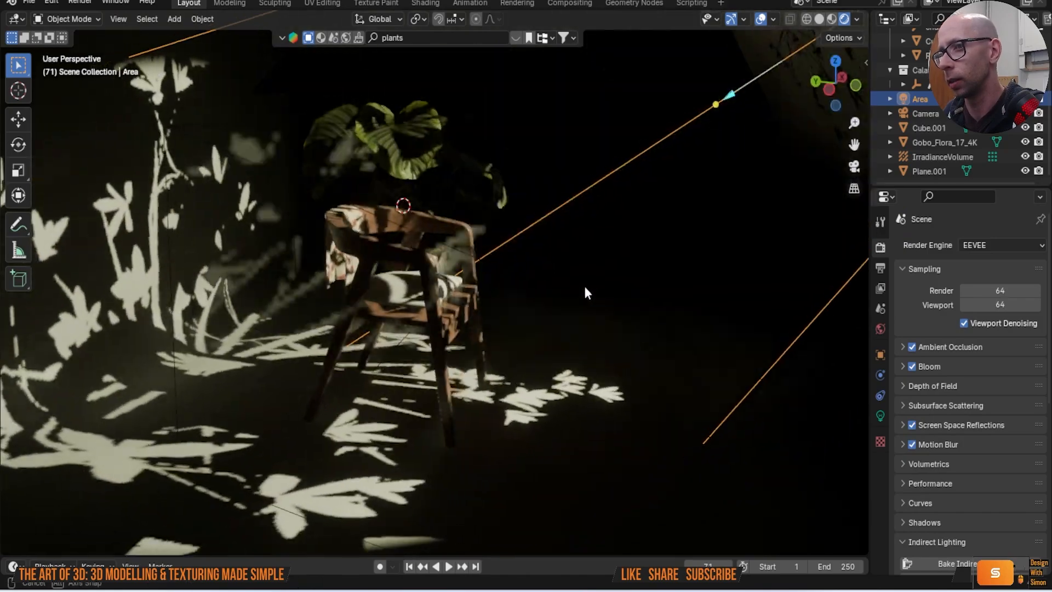
click(80, 3)
click(96, 18)
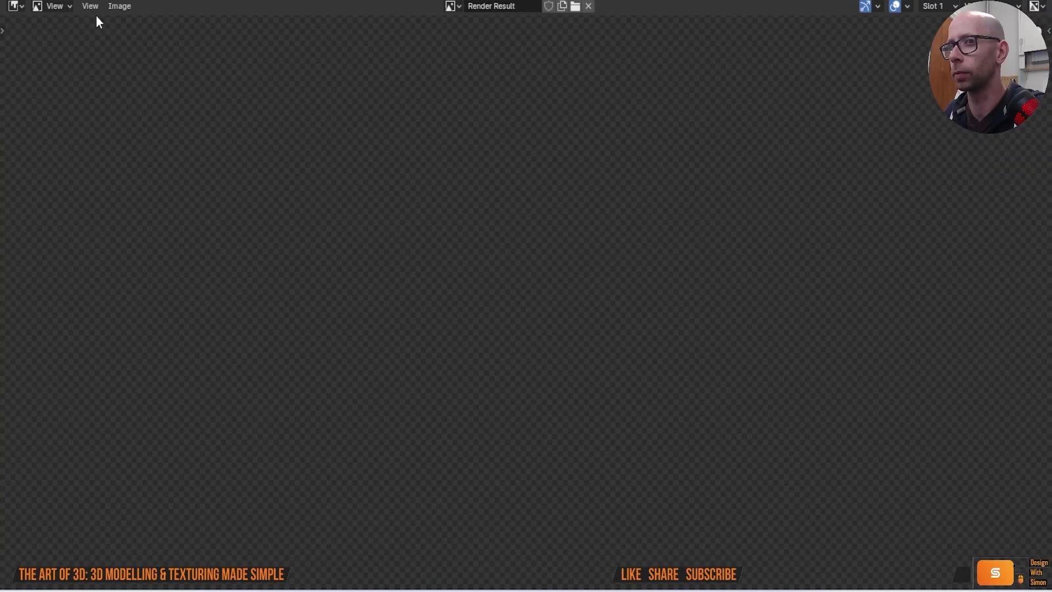
scroll(374, 216, down, 1)
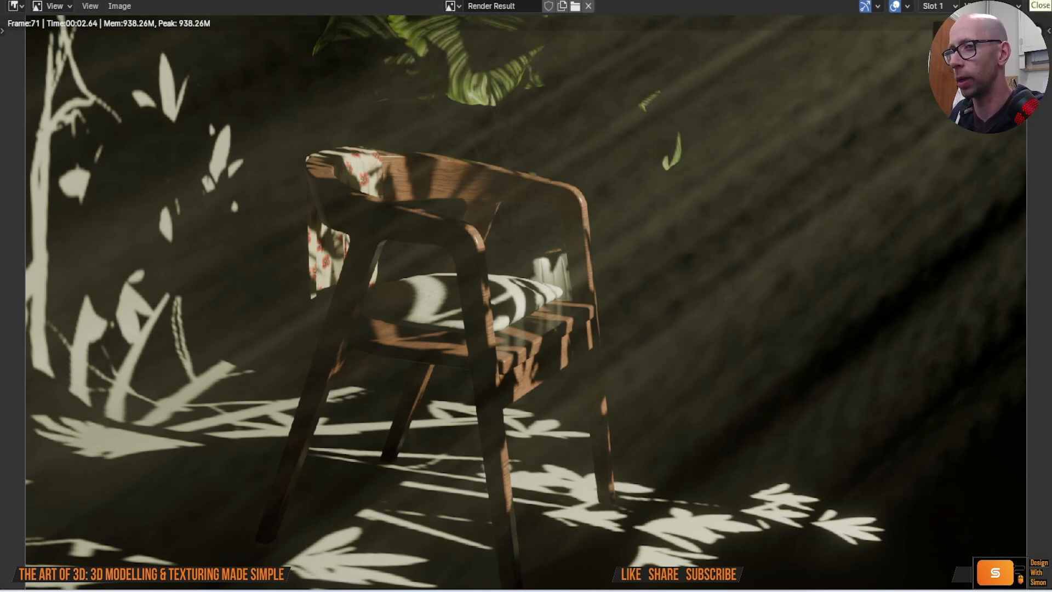
key(Escape)
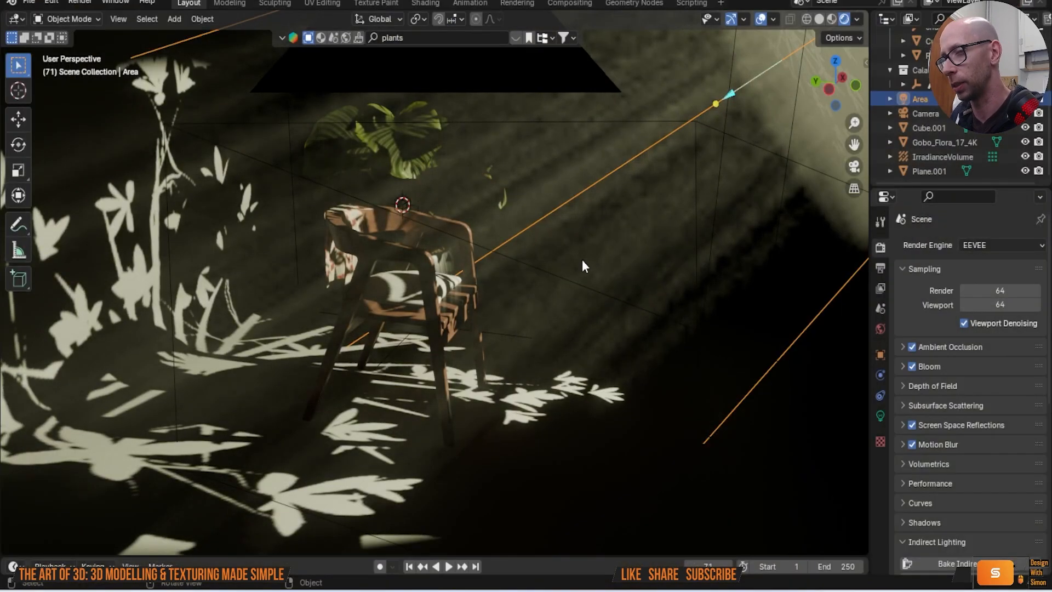
Step: Examine the patterned light and volumetric rays around the chair, both close up and from outside the room
scroll(527, 283, down, 6)
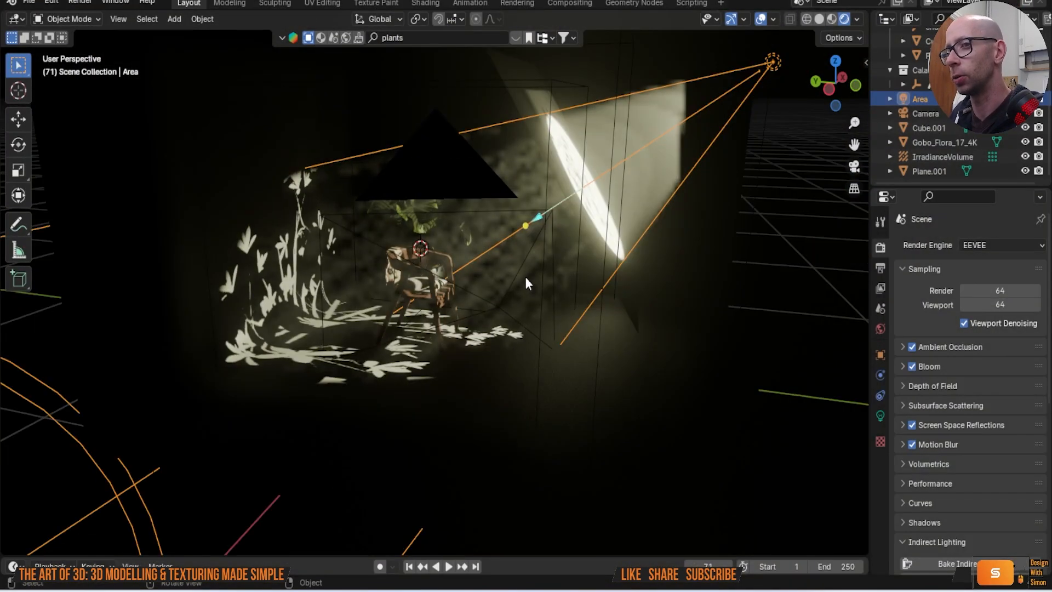
scroll(524, 277, up, 6)
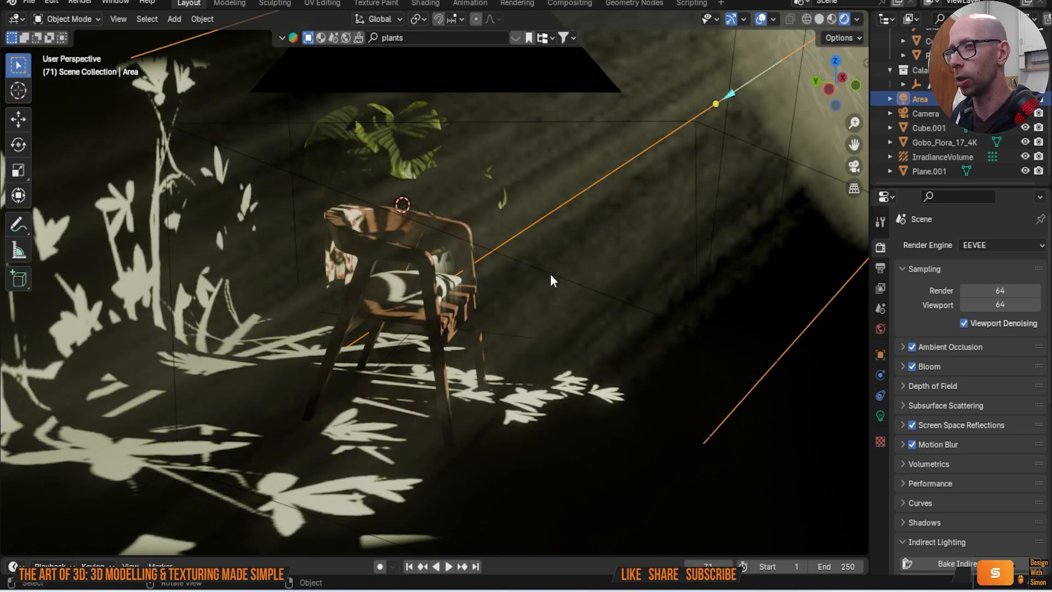
shift+middle_drag(560, 275, 462, 271)
scroll(461, 270, up, 2)
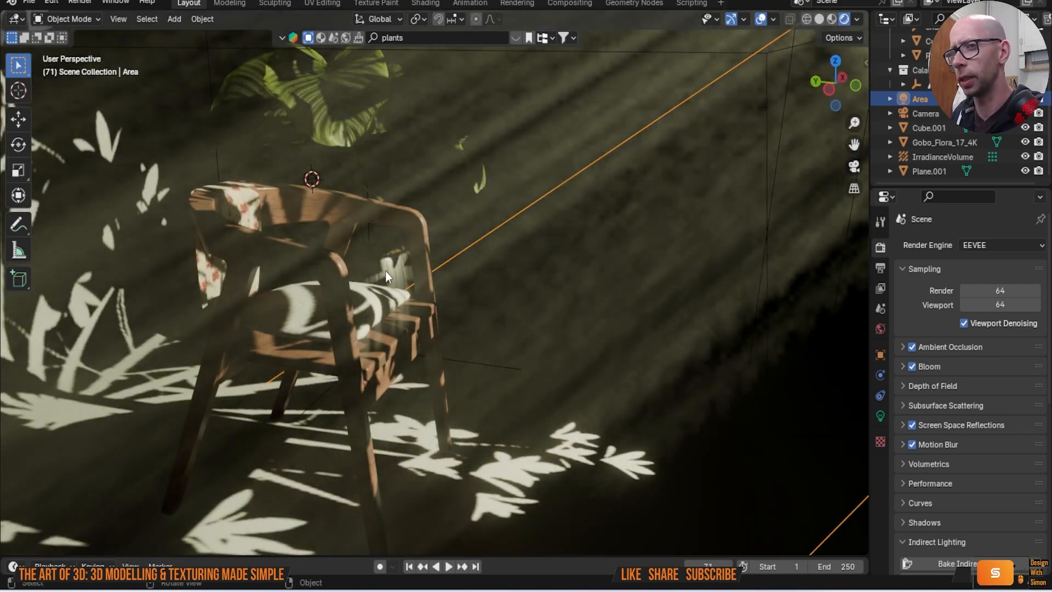
mouse_move(415, 294)
middle_down()
mouse_move(373, 291)
mouse_move(320, 259)
mouse_move(345, 251)
mouse_move(413, 281)
mouse_move(410, 302)
middle_up()
scroll(411, 303, down, 5)
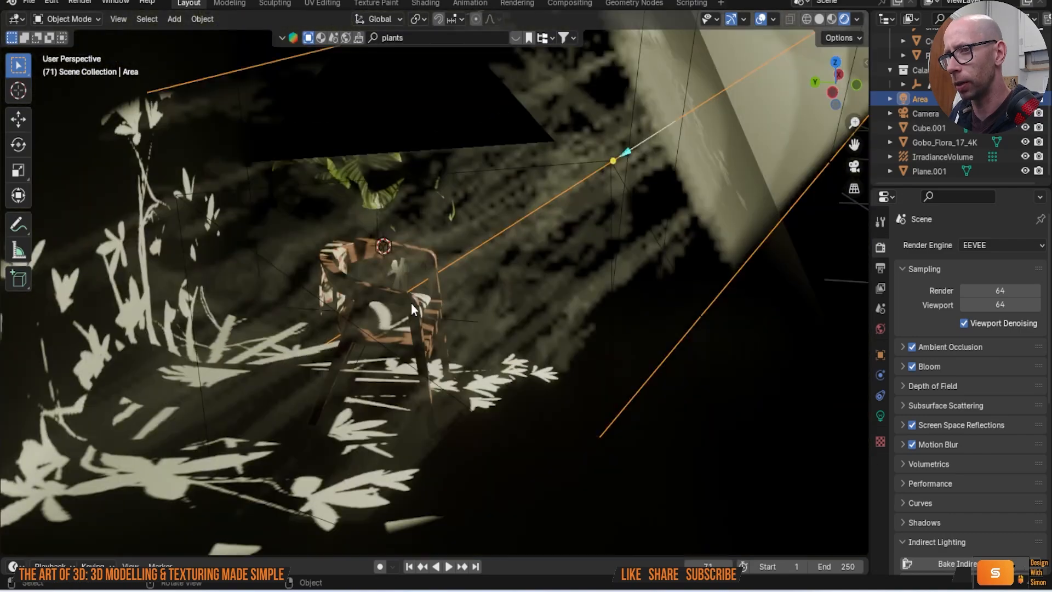
scroll(443, 267, down, 2)
Step: Add a second area light at the chair and raise it about 0.53 m along Z above the scene
key(shift+a)
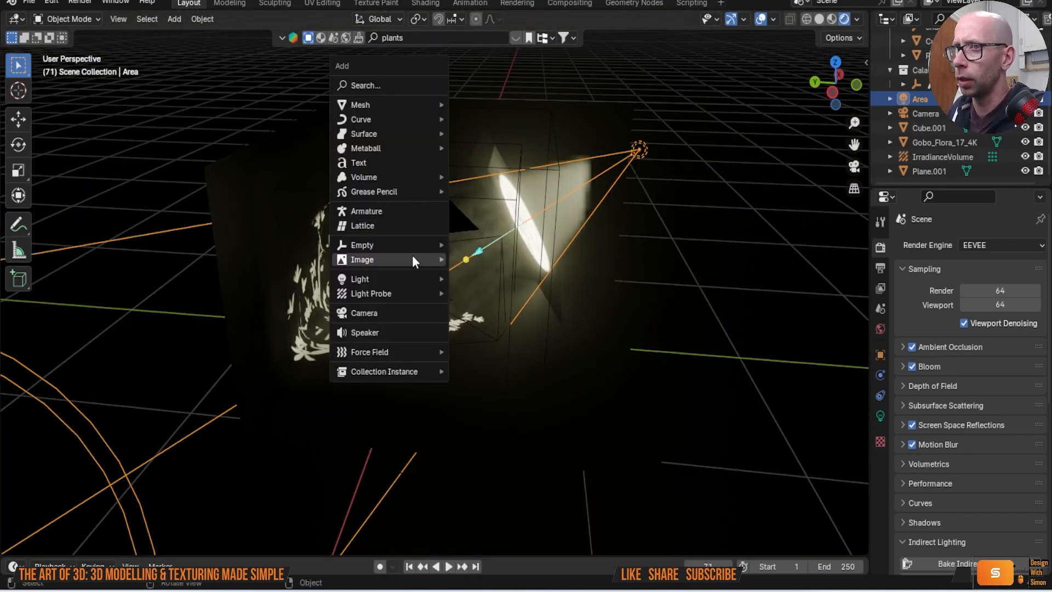
mouse_move(406, 277)
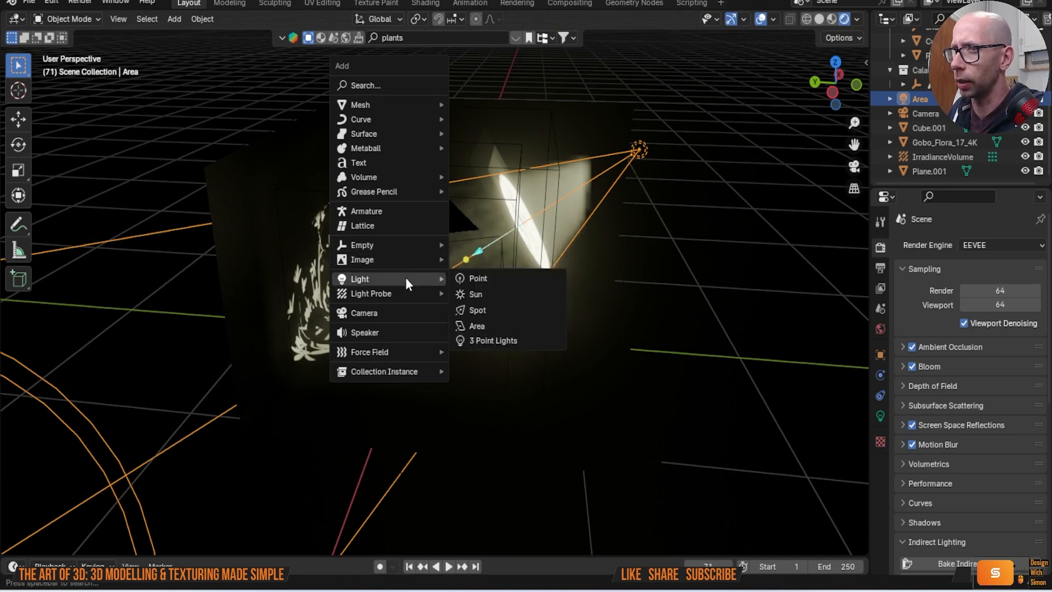
click(489, 324)
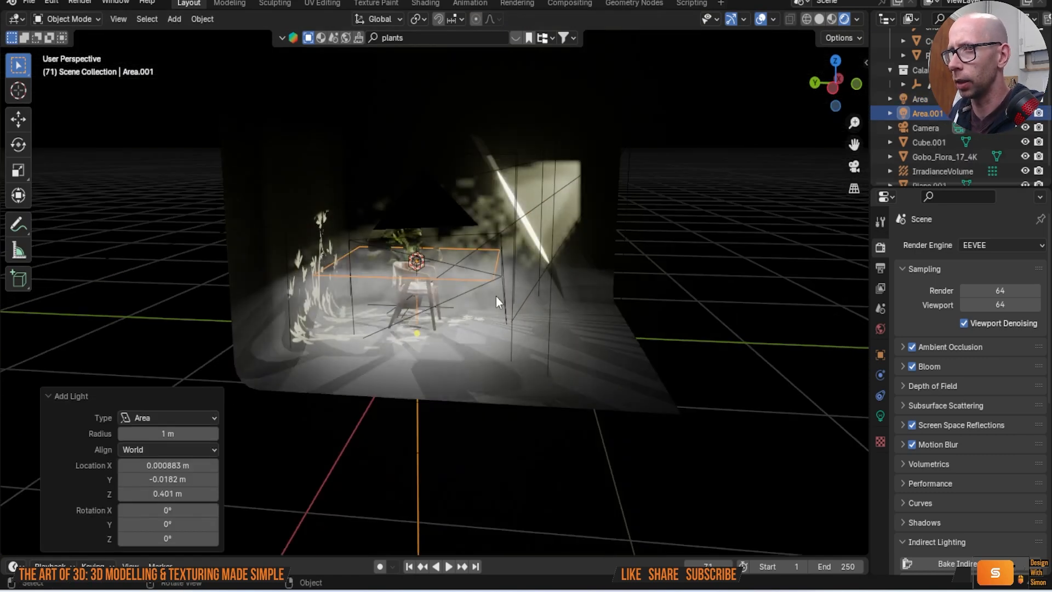
key(g)
key(z)
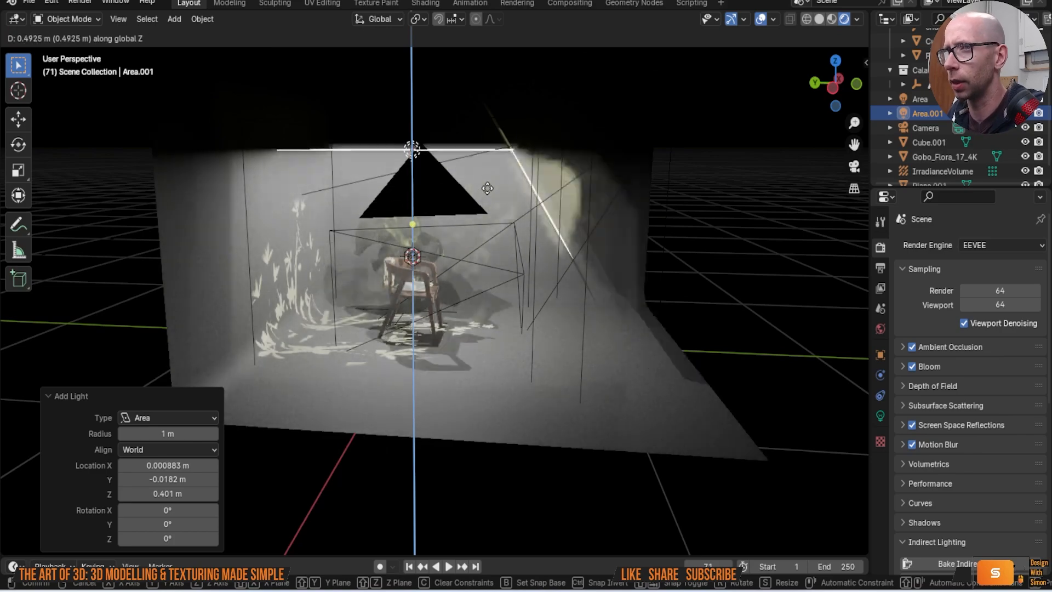
click(485, 180)
shift+middle_drag(485, 180, 447, 276)
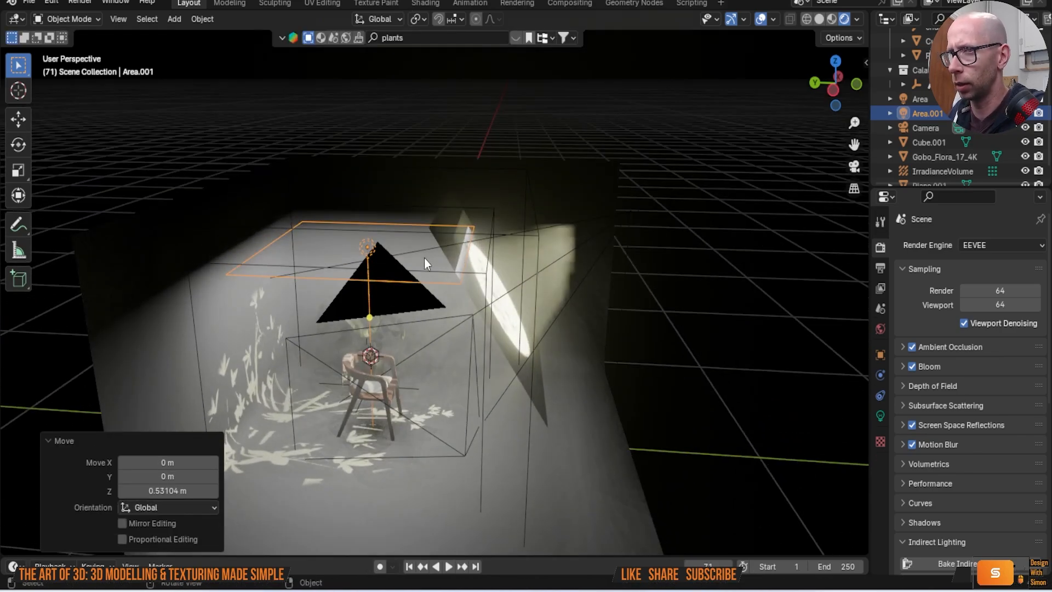
Step: Enlarge the new area light uniformly to about 3.44 times its size and tint its colour a pale warm yellow
key(s)
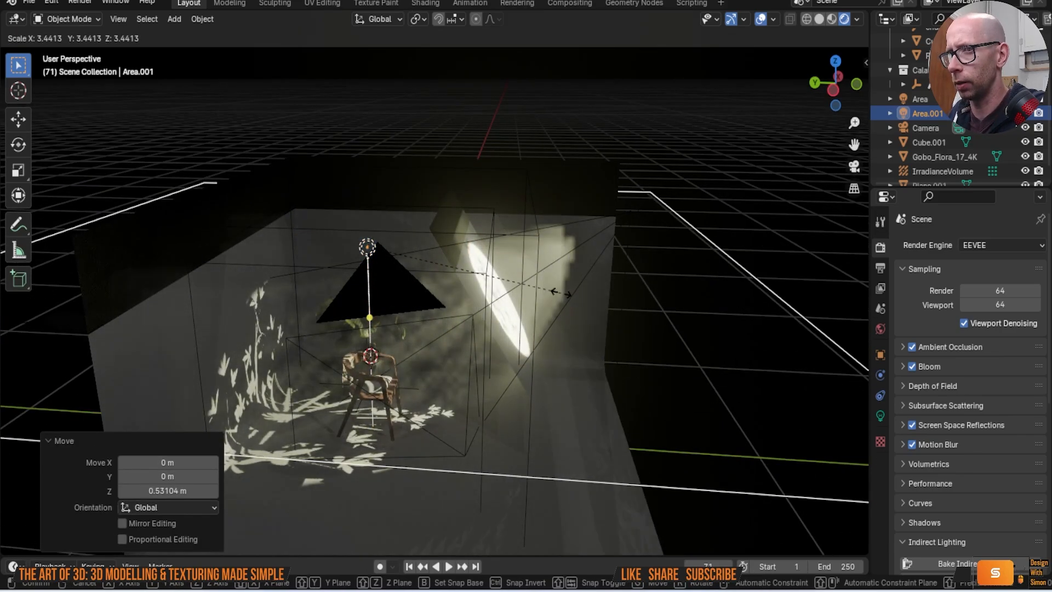
click(555, 291)
scroll(436, 304, up, 5)
middle_drag(454, 308, 730, 269)
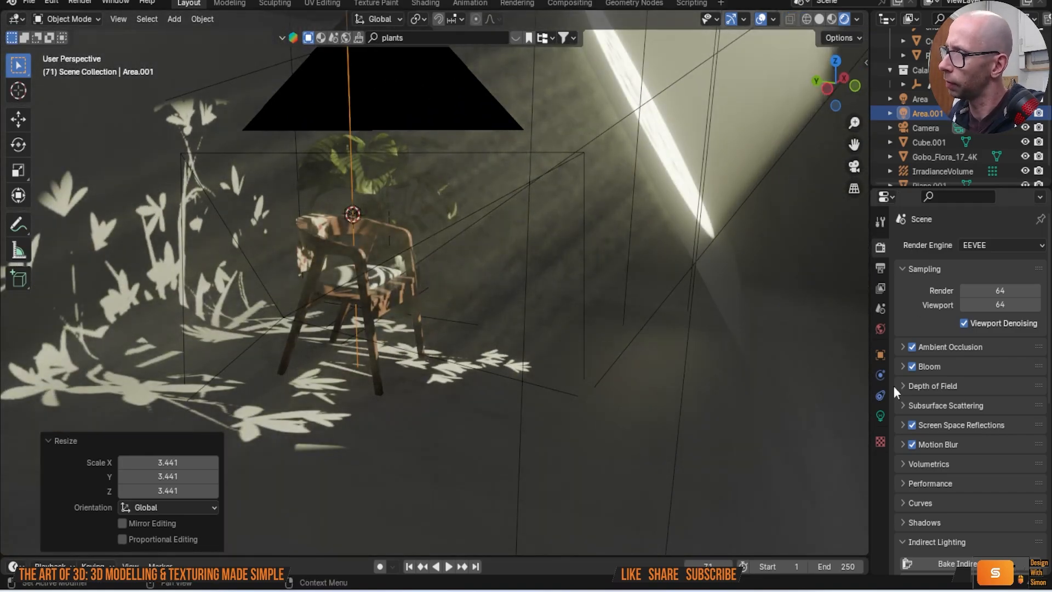
click(880, 416)
click(976, 329)
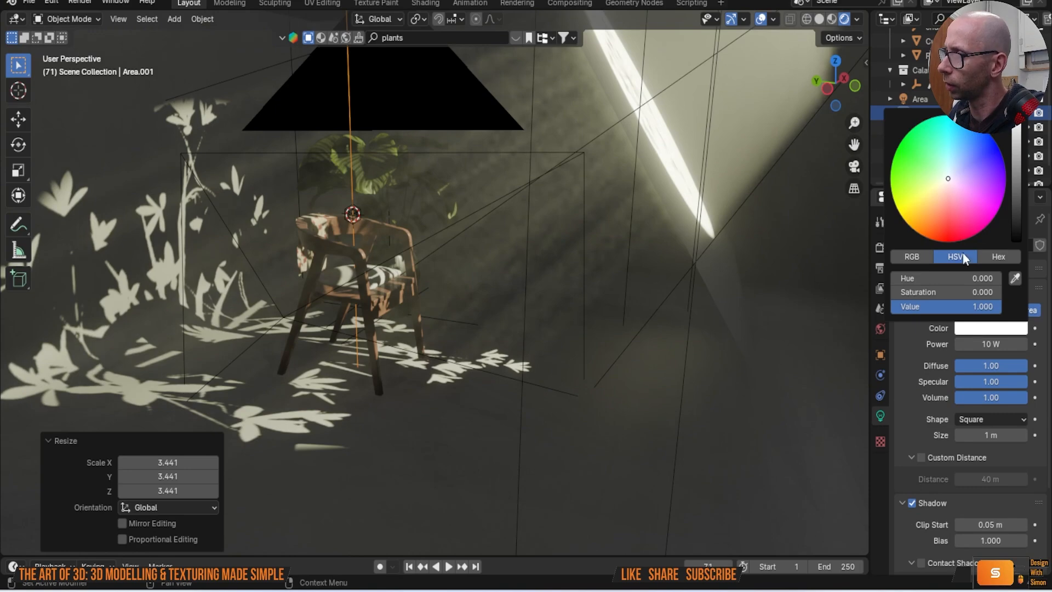
click(936, 192)
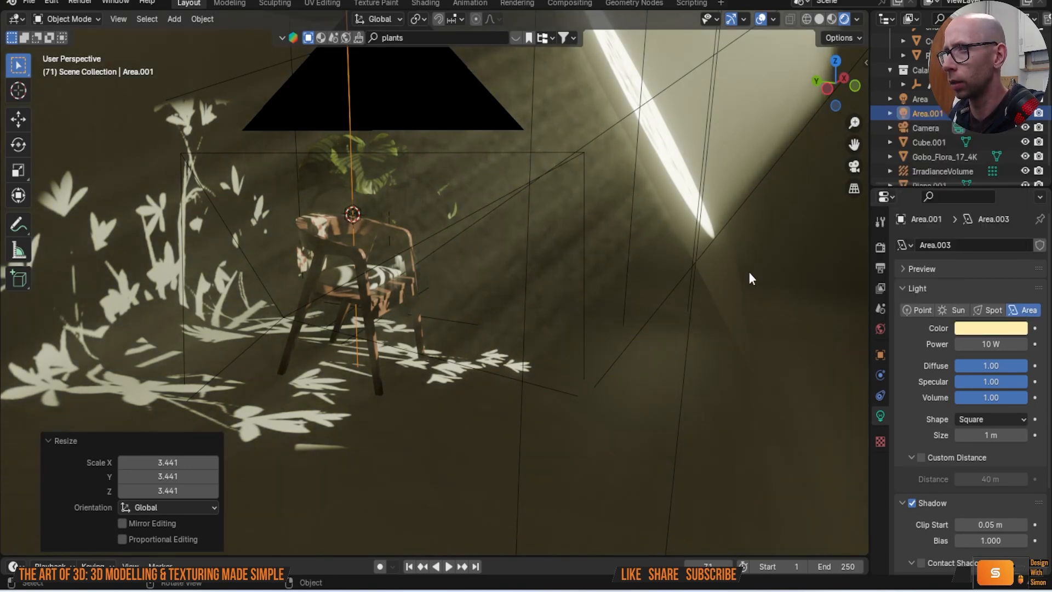
Step: Select the spot light outside the room and check its power and spot shape settings
scroll(758, 284, down, 6)
middle_drag(767, 284, 608, 152)
click(601, 123)
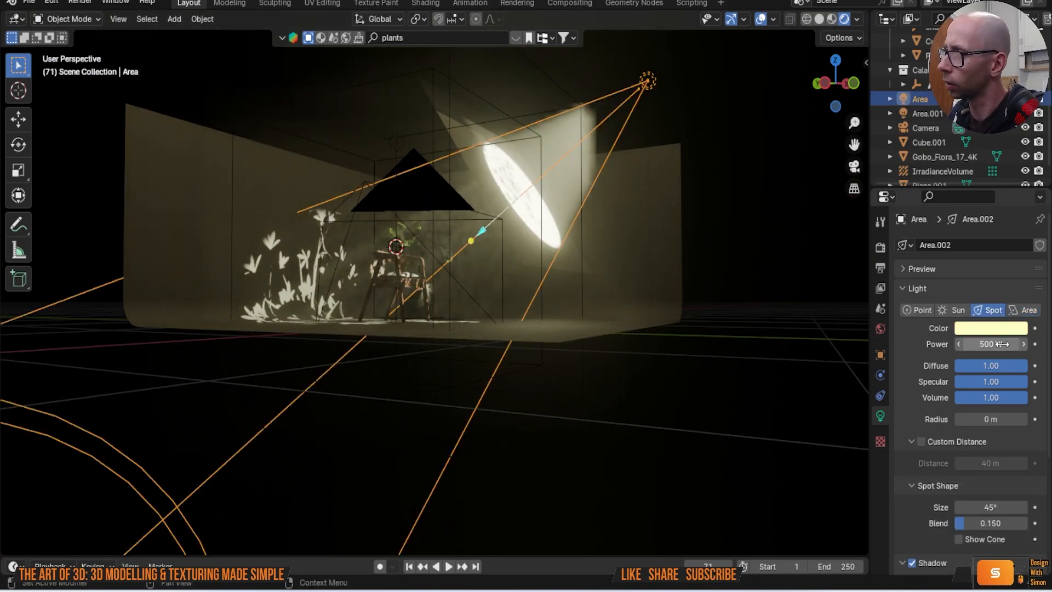
Step: View the chair through the camera, render frame 71 as a still image, and inspect the rendered light pattern and rays
scroll(521, 252, up, 5)
key(KP_0)
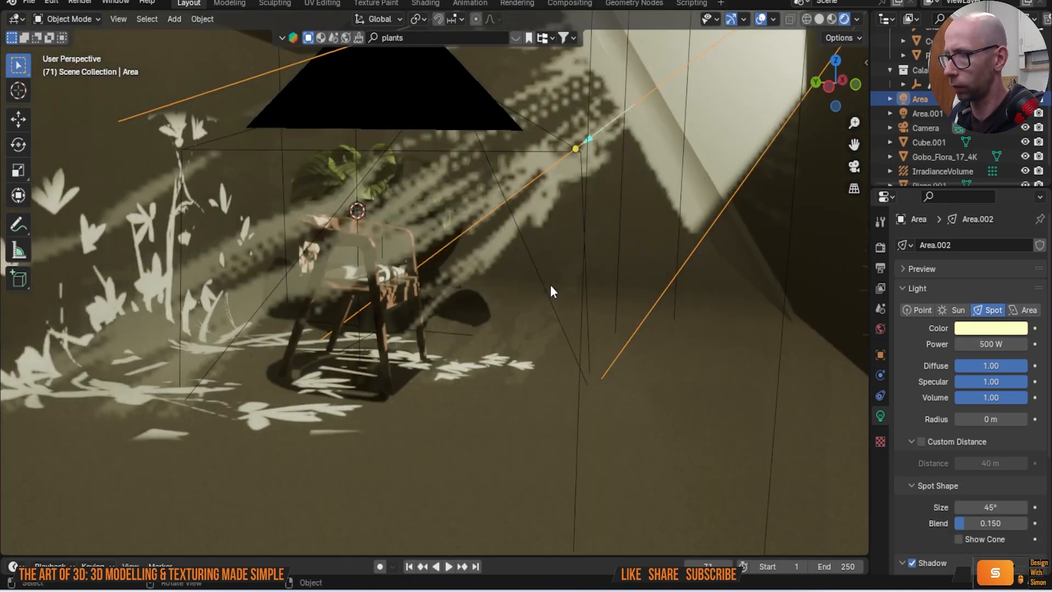
scroll(547, 283, up, 4)
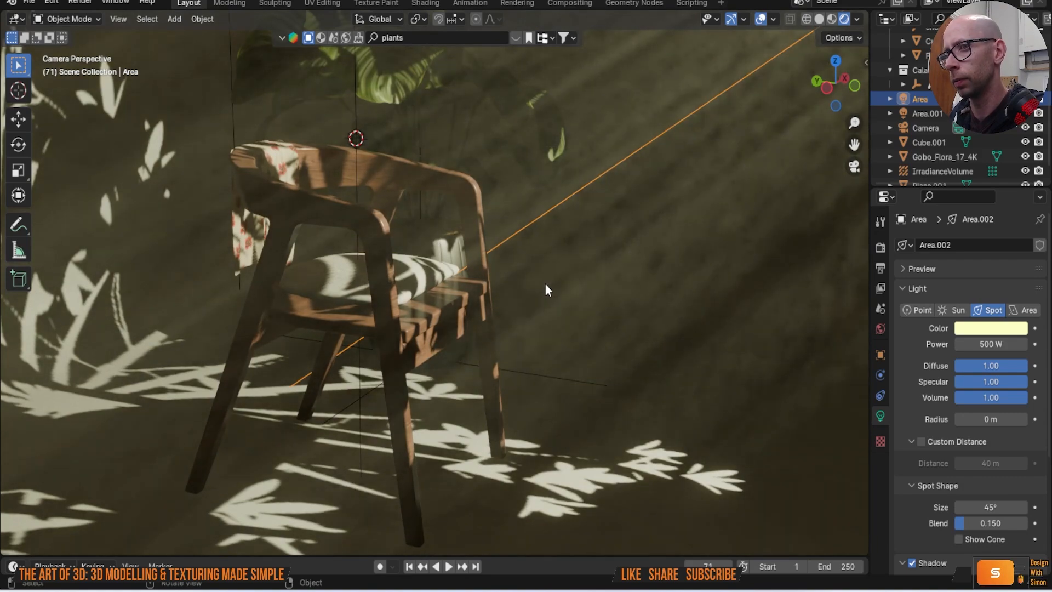
click(79, 4)
click(100, 22)
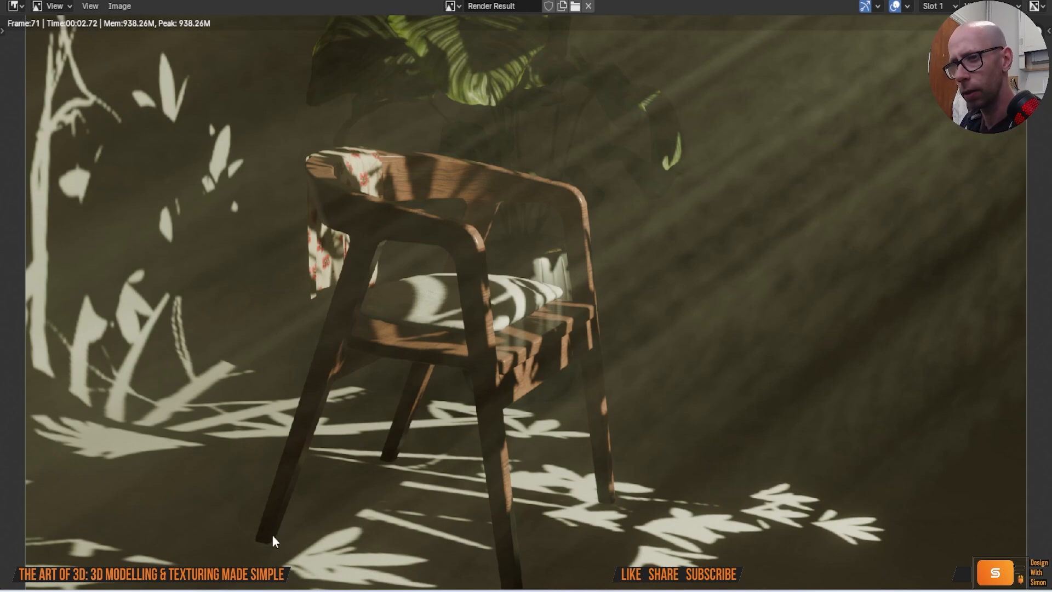
scroll(597, 499, down, 1)
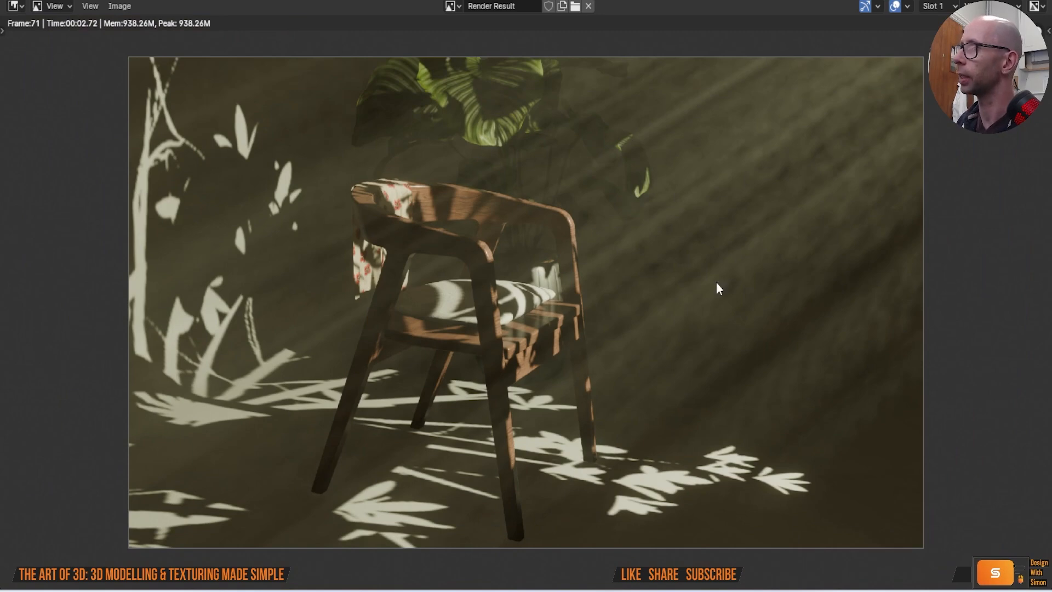
scroll(666, 301, up, 1)
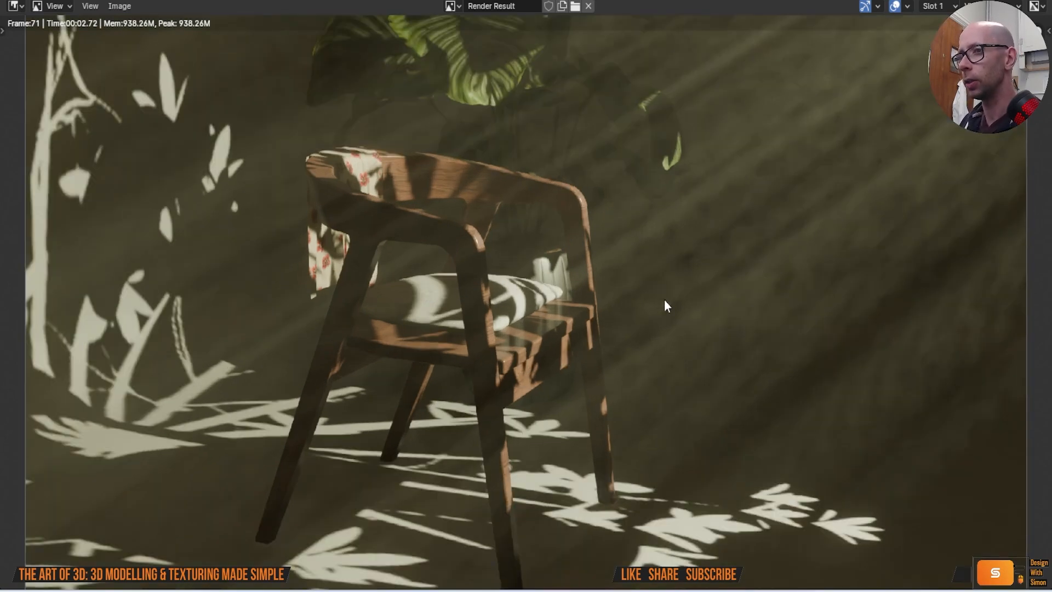